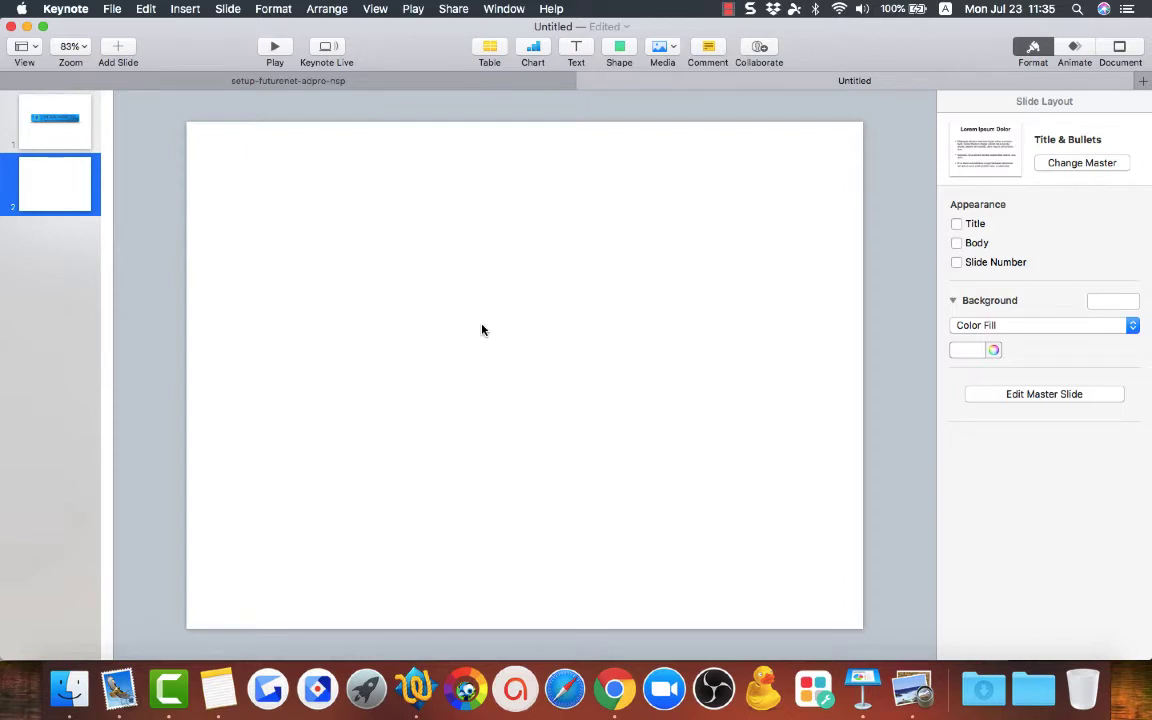
Examine the finished example button on slide 1
{"action": "left_click", "coordinate": [58, 122]}
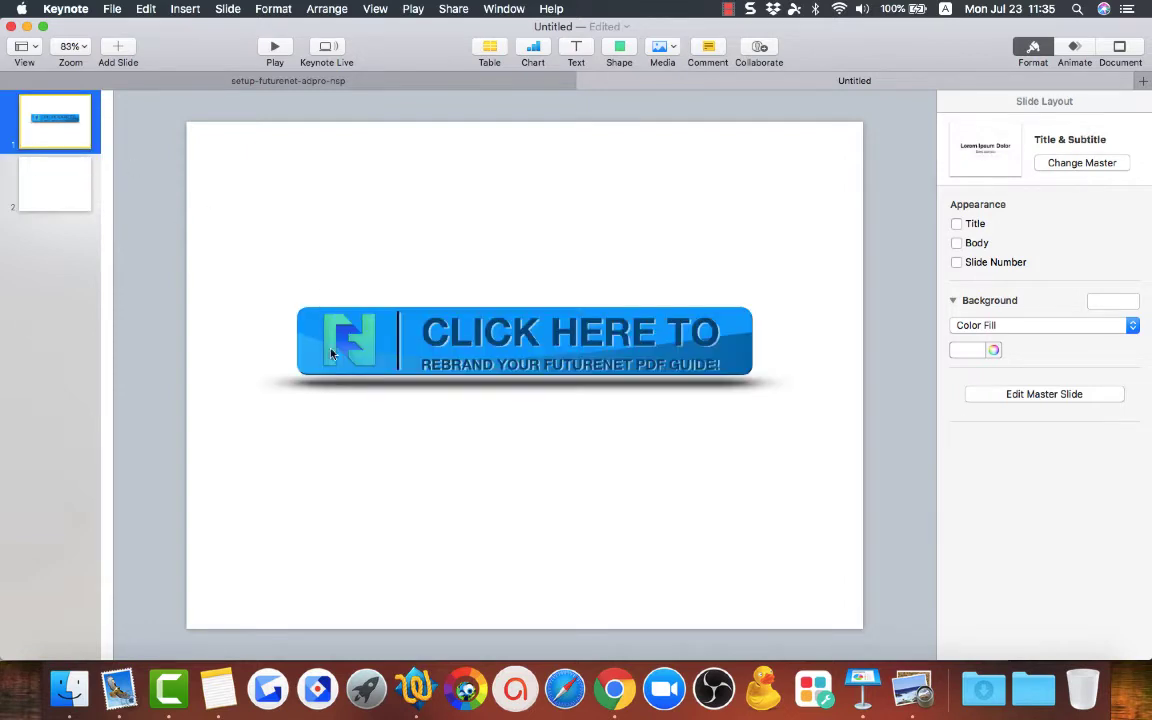
{"action": "left_click_drag", "start_coordinate": [241, 260], "coordinate": [836, 447]}
{"action": "left_click", "coordinate": [718, 522]}
Add a rounded rectangle to slide 2 and widen it evenly on both sides into a long button shape
{"action": "left_click", "coordinate": [45, 185]}
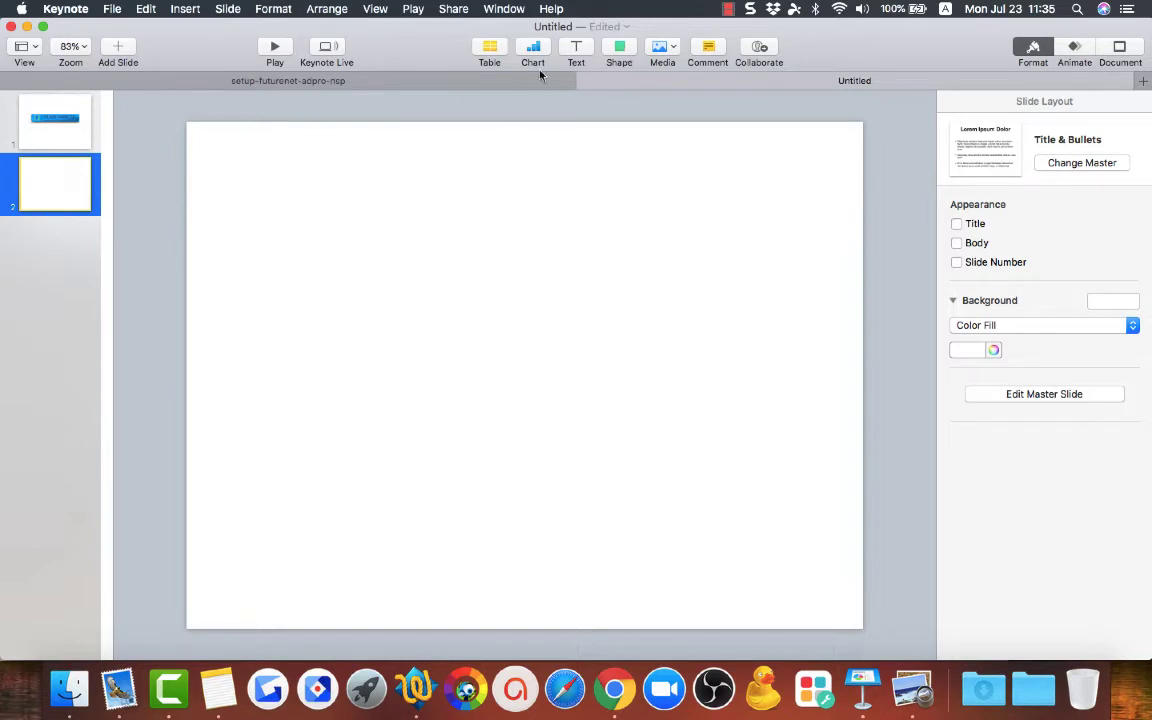
{"action": "left_click", "coordinate": [618, 46]}
{"action": "left_click", "coordinate": [667, 169]}
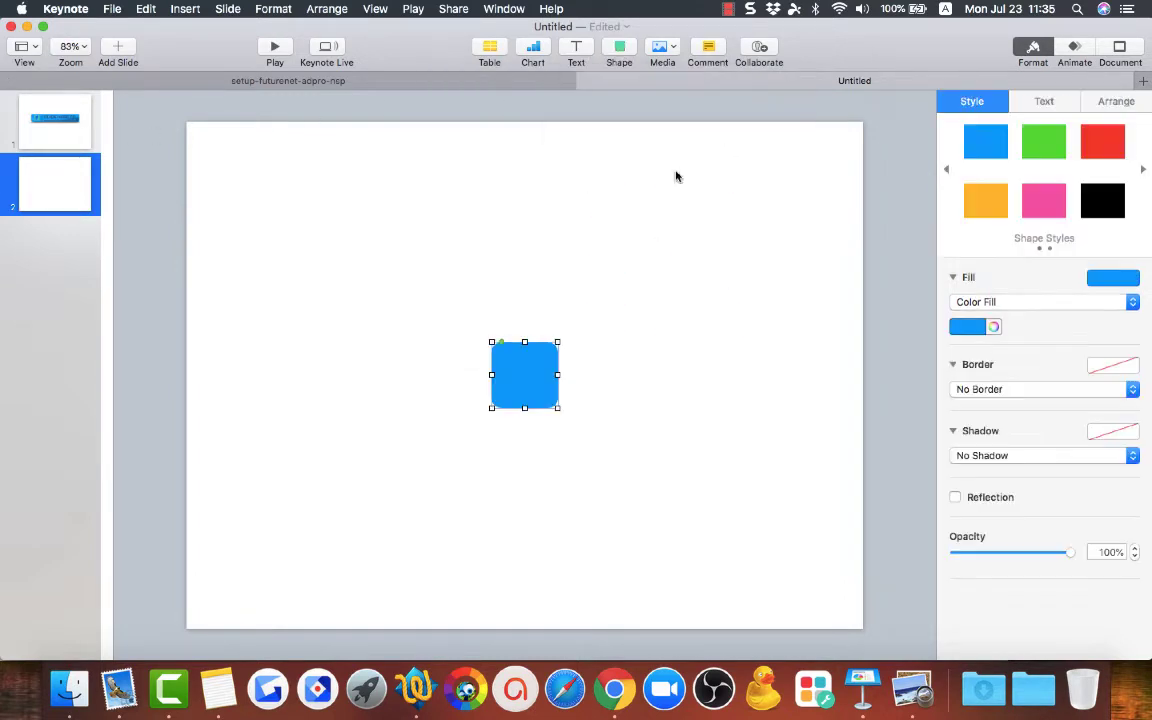
{"action": "left_click_drag", "start_coordinate": [514, 380], "coordinate": [645, 374]}
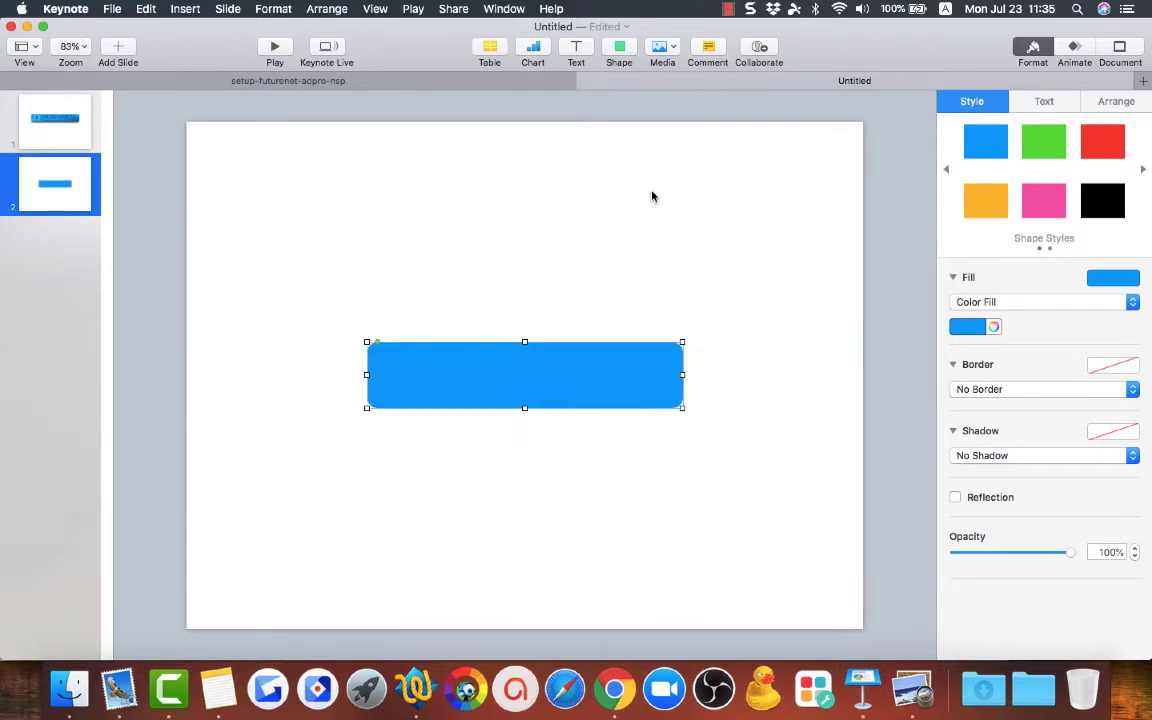
{"action": "left_click", "coordinate": [620, 48]}
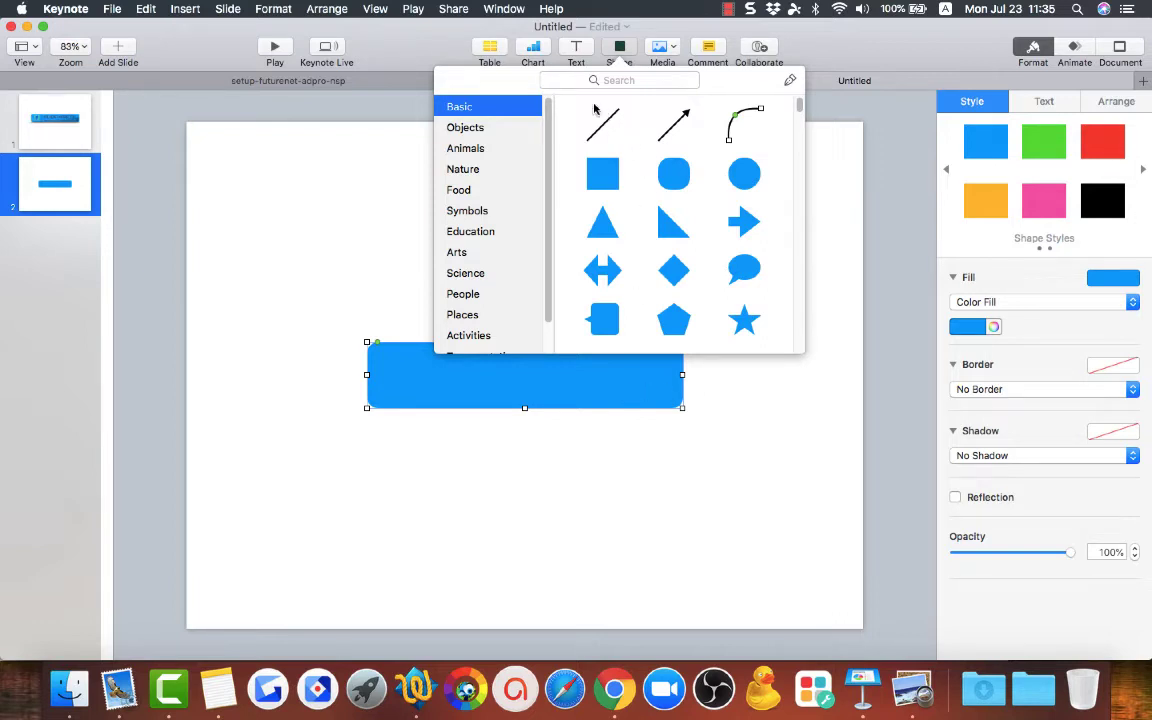
{"action": "left_click", "coordinate": [569, 381]}
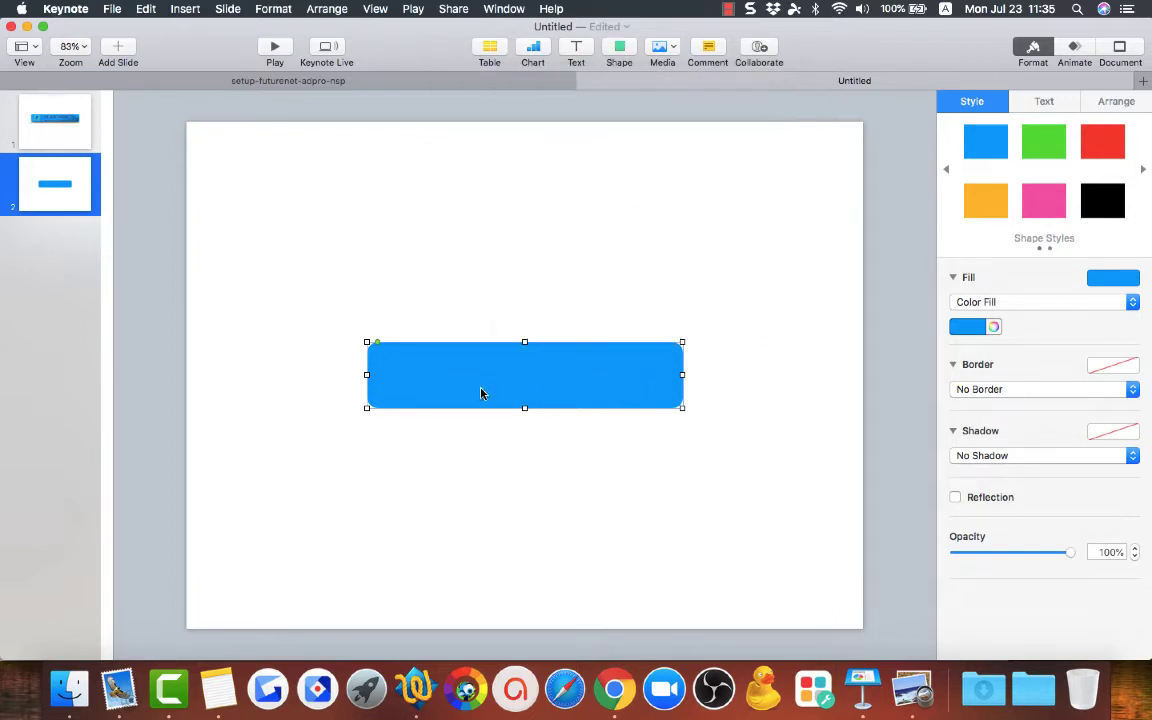
{"action": "left_click", "coordinate": [618, 44]}
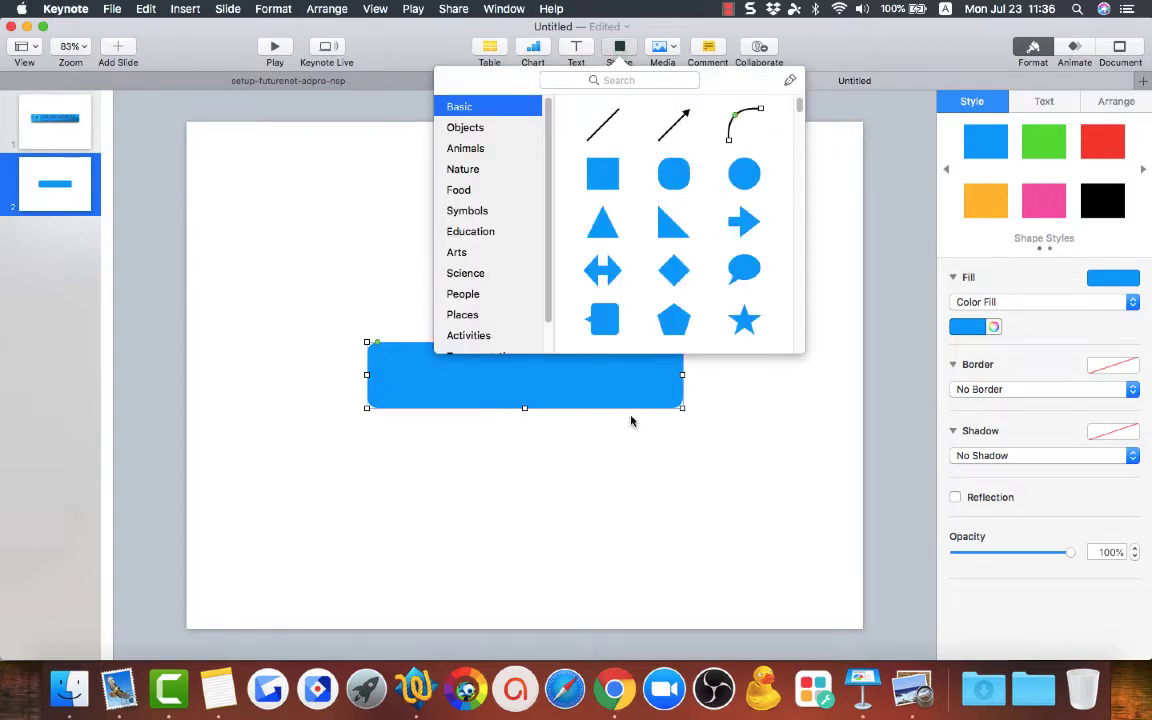
{"action": "left_click", "coordinate": [661, 463]}
{"action": "left_click", "coordinate": [581, 384]}
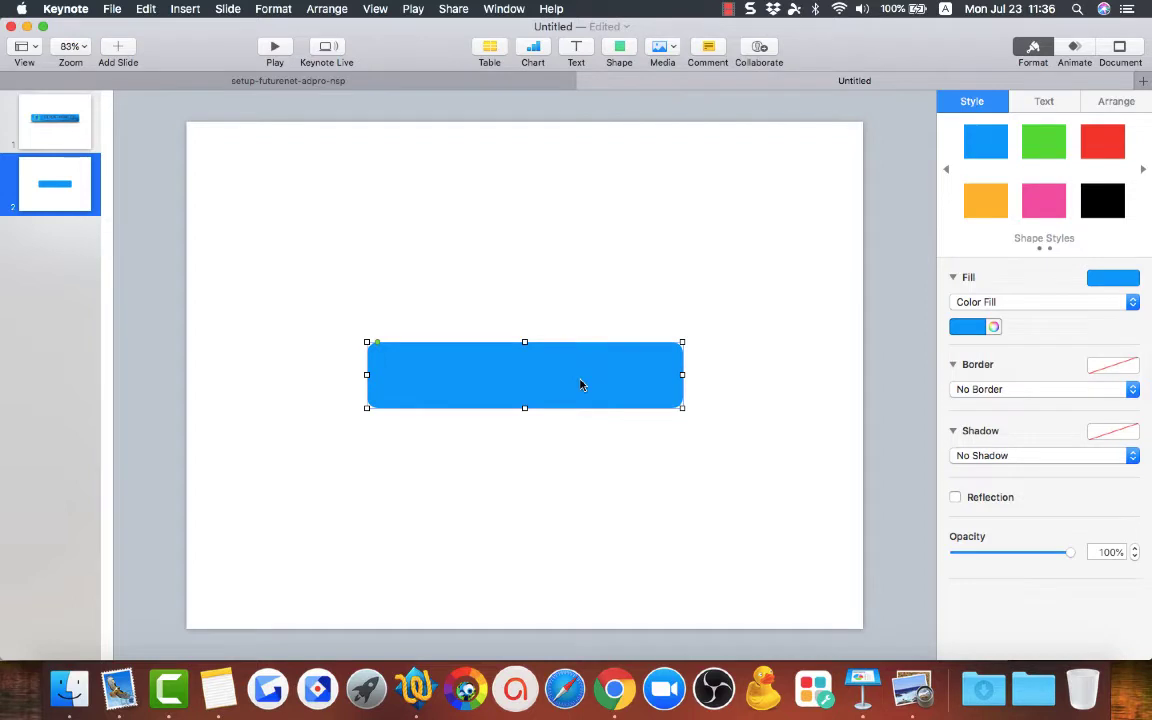
Inspect the wavy gradient overlay on the example button on slide 1
{"action": "left_click", "coordinate": [52, 104]}
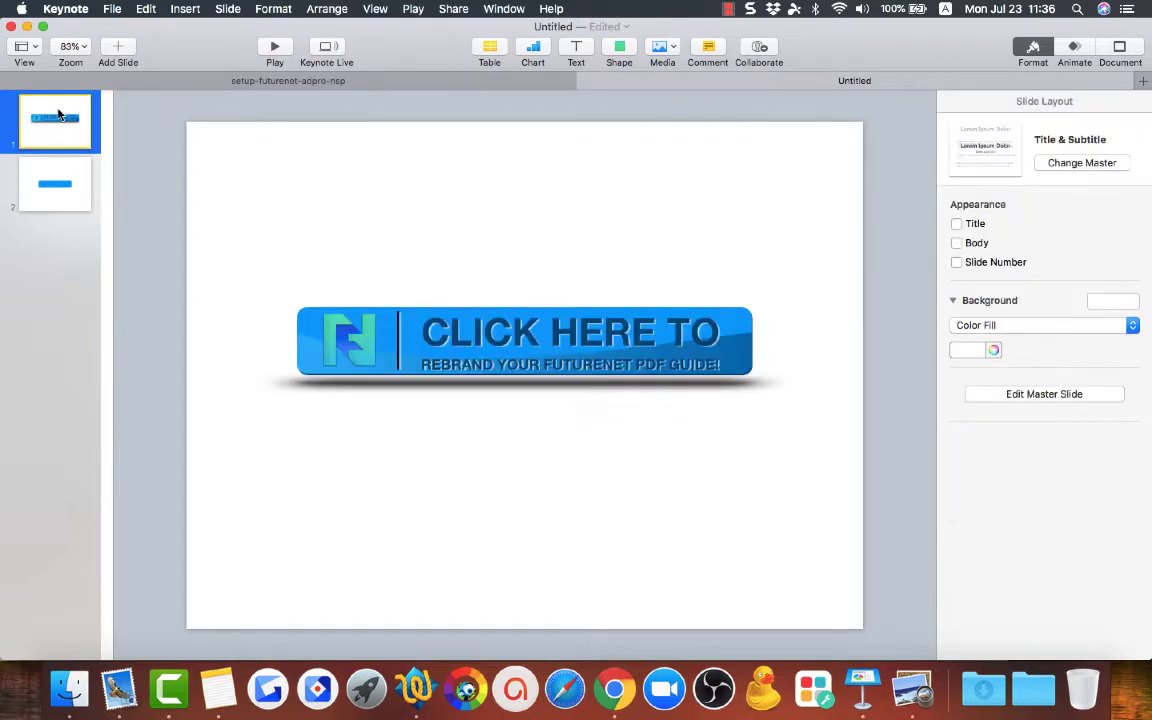
{"action": "left_click", "coordinate": [314, 357]}
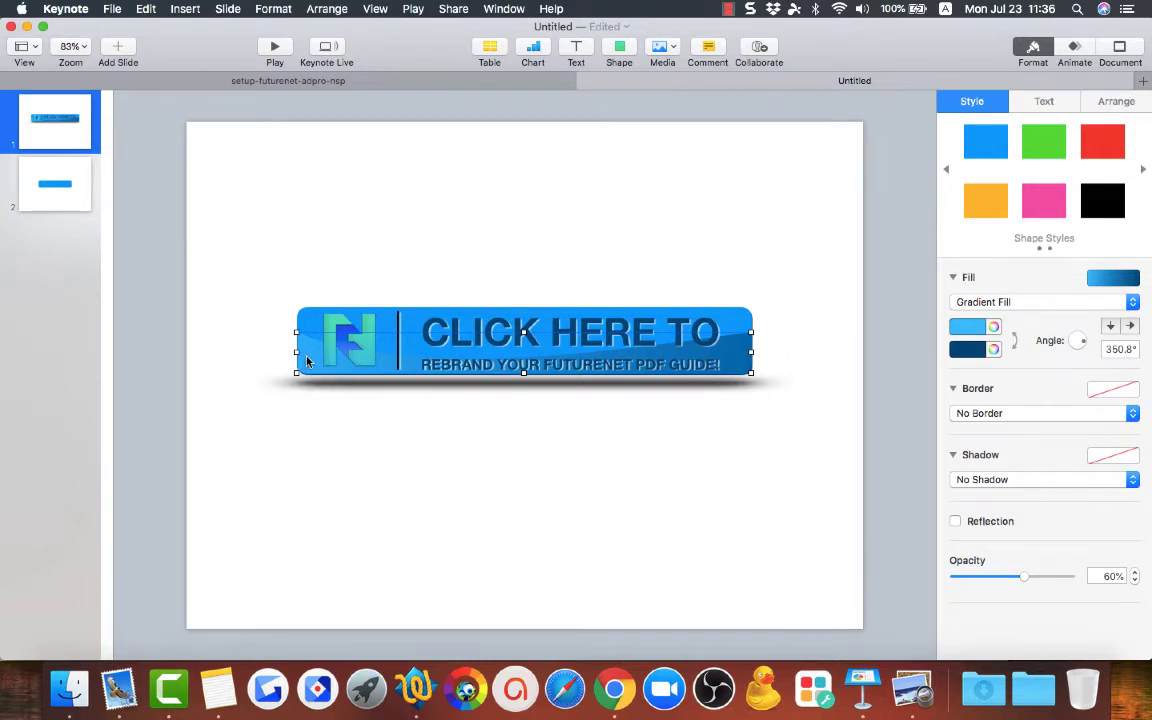
{"action": "mouse_move", "coordinate": [300, 348]}
{"action": "left_mouse_down"}
{"action": "mouse_move", "coordinate": [279, 365]}
{"action": "mouse_move", "coordinate": [236, 362]}
{"action": "mouse_move", "coordinate": [236, 436]}
{"action": "mouse_move", "coordinate": [317, 394]}
{"action": "mouse_move", "coordinate": [308, 366]}
{"action": "left_mouse_up"}
{"action": "left_click", "coordinate": [308, 460]}
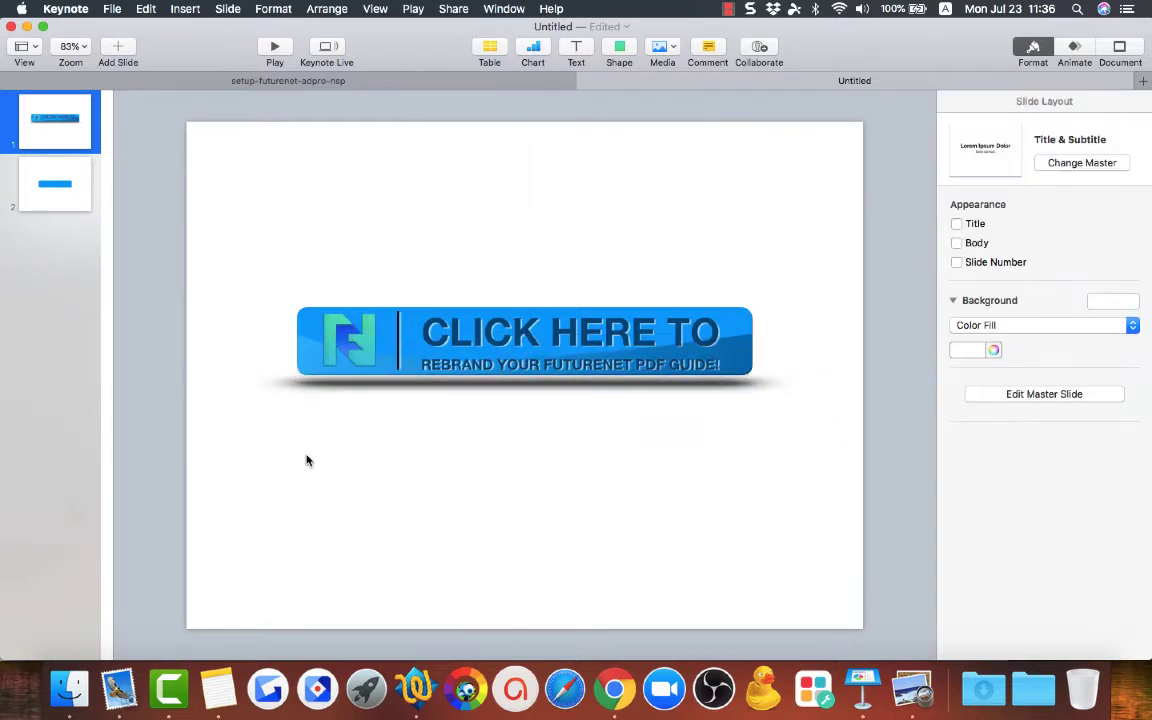
Duplicate the blue rounded rectangle on slide 2 and place the copy directly above the original
{"action": "left_click", "coordinate": [59, 197]}
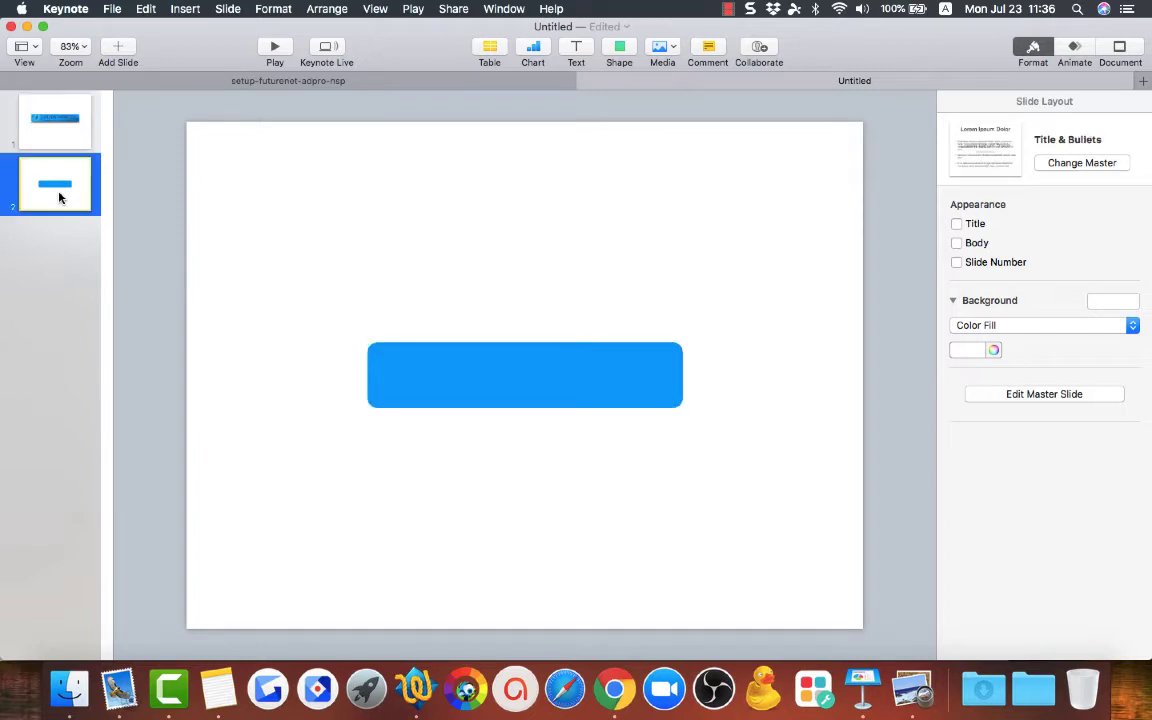
{"action": "left_click", "coordinate": [417, 394]}
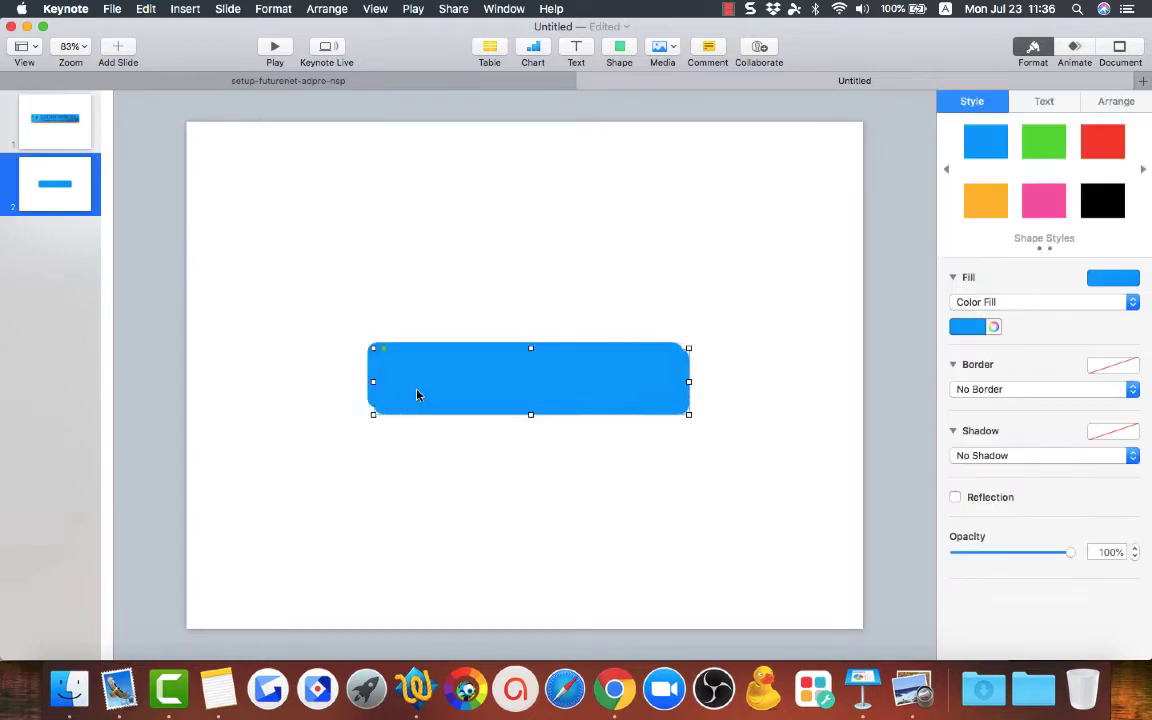
{"action": "left_click_drag", "start_coordinate": [465, 408], "coordinate": [455, 272]}
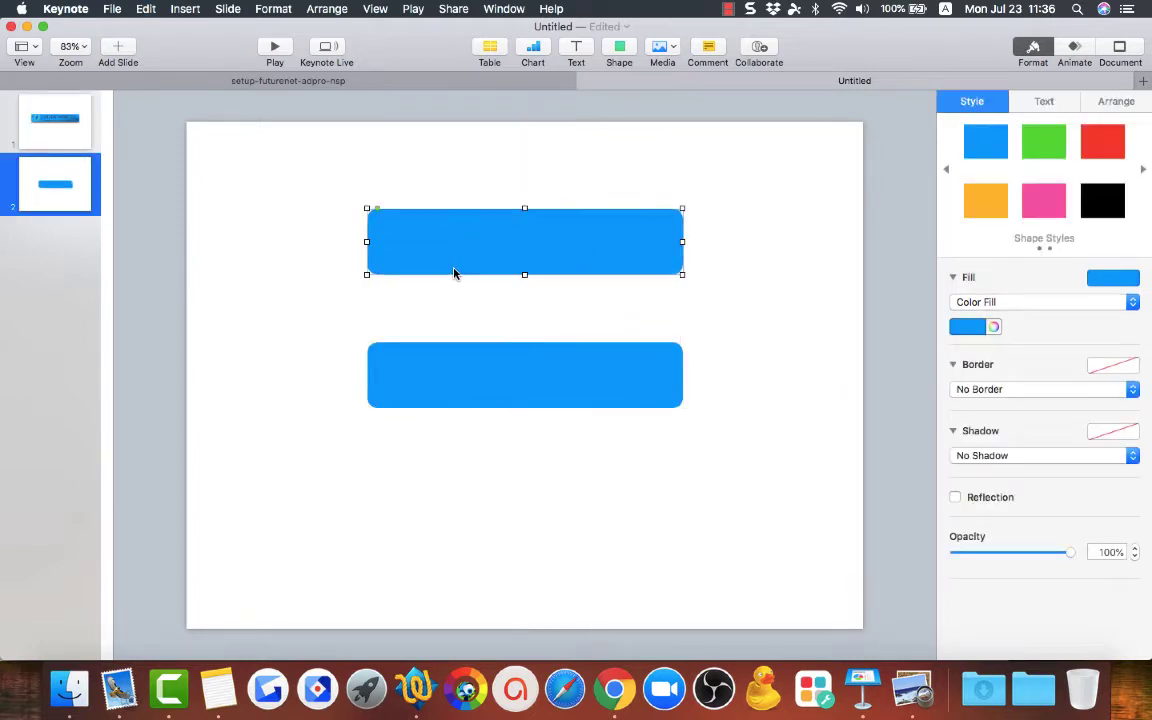
Make the upper rectangle's points editable and delete the points that form its two rounded top corners
{"action": "right_click", "coordinate": [486, 256]}
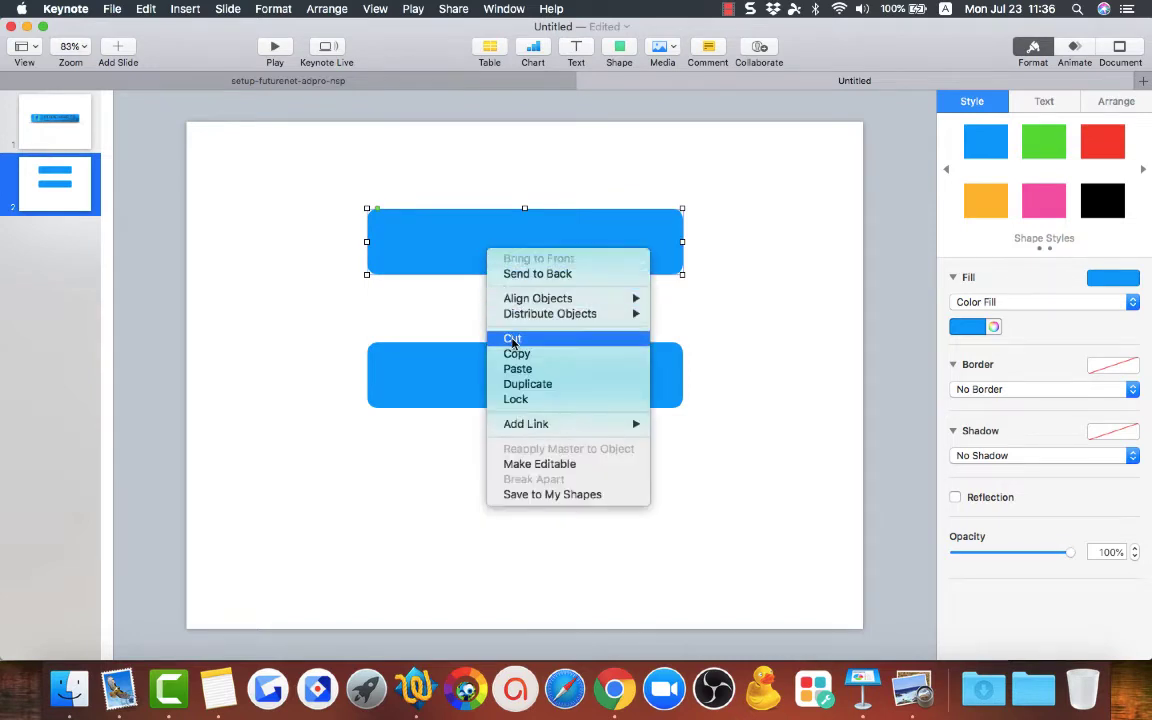
{"action": "left_click", "coordinate": [519, 465]}
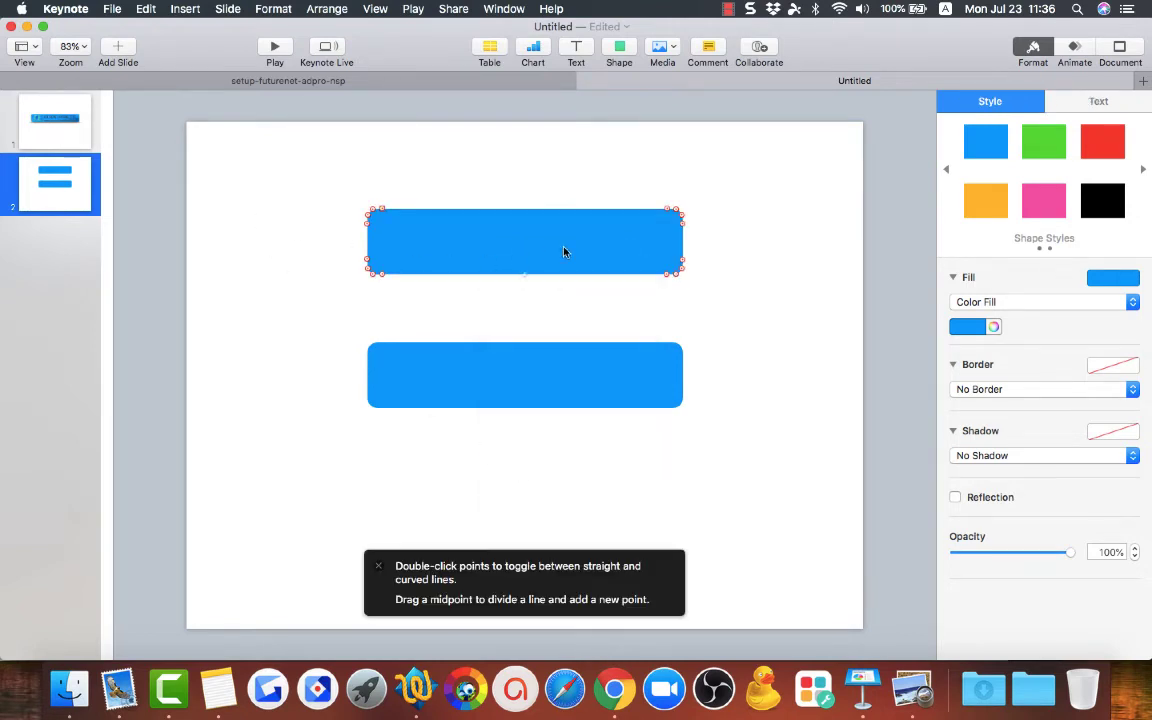
{"action": "left_click_drag", "start_coordinate": [671, 213], "coordinate": [625, 216]}
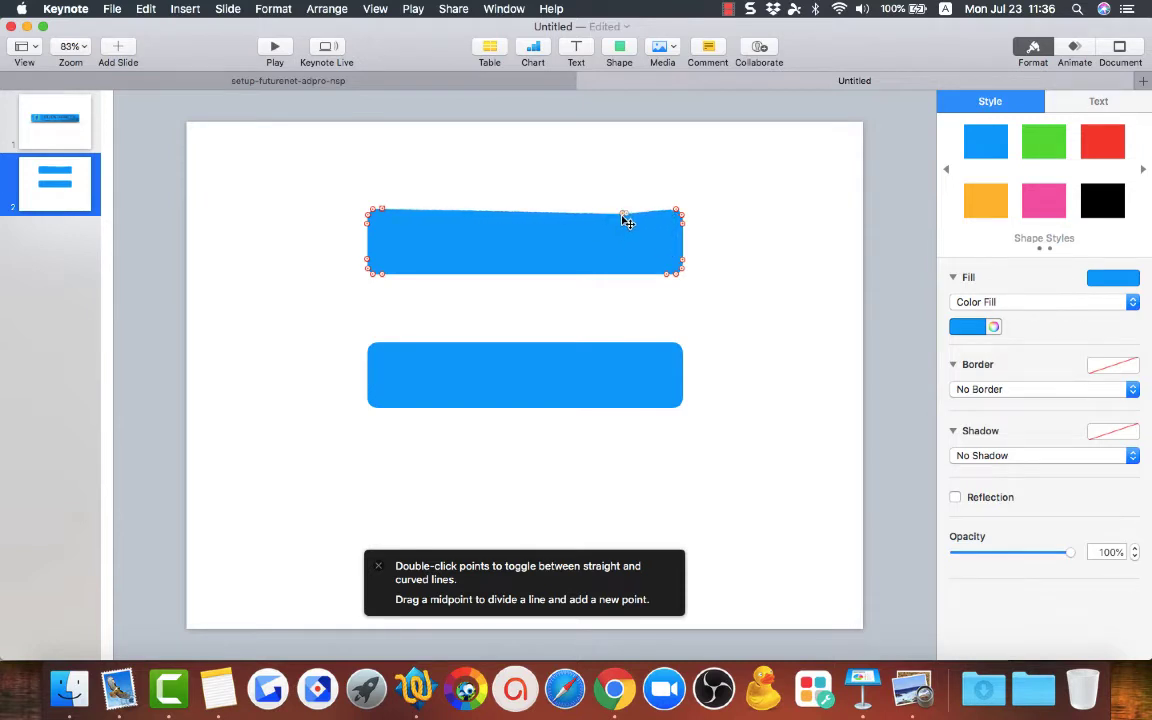
{"action": "key", "text": "super+z"}
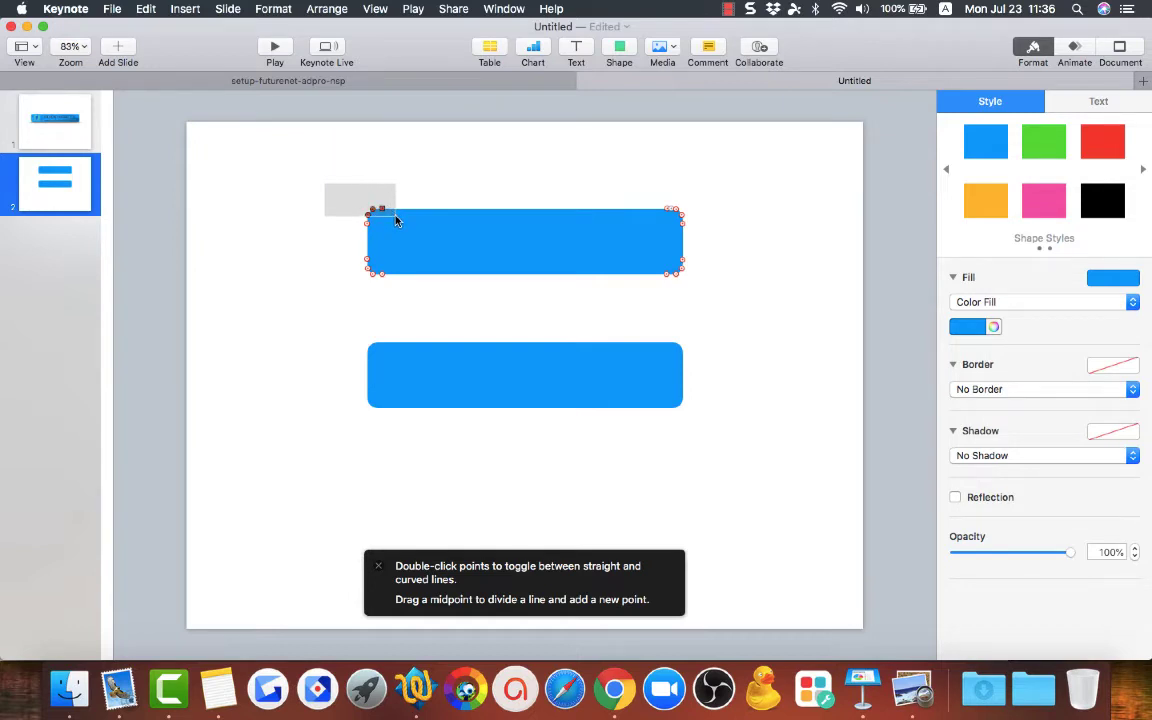
{"action": "left_click_drag", "start_coordinate": [396, 221], "coordinate": [378, 216]}
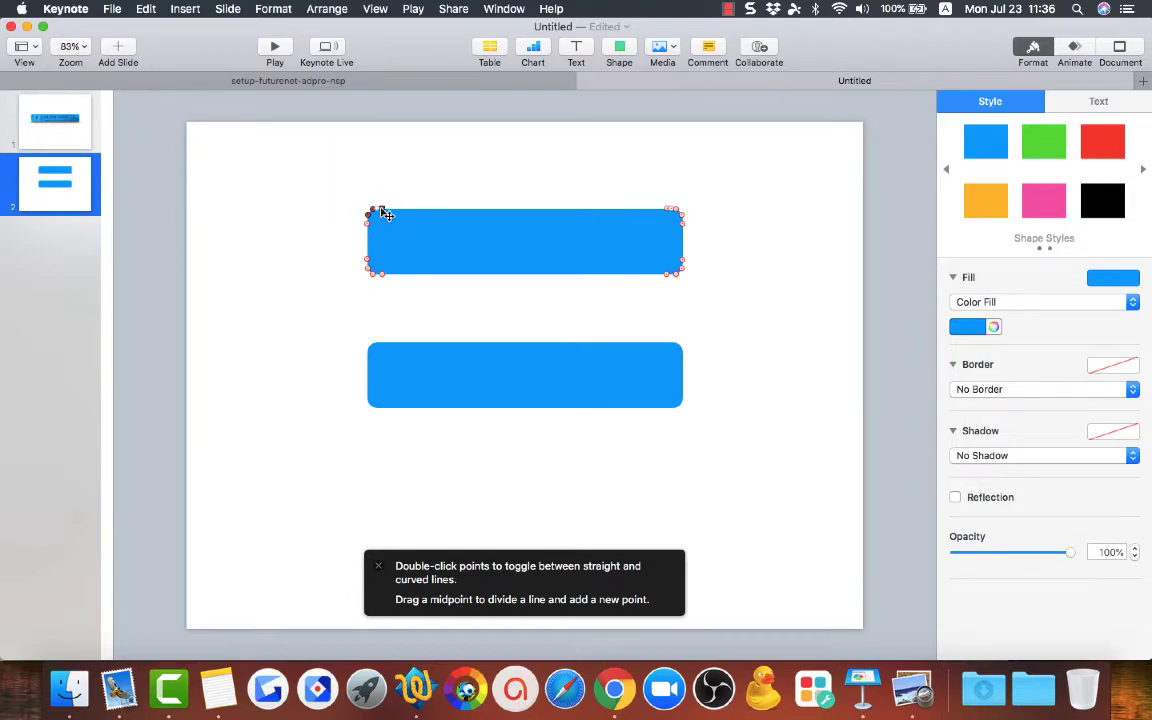
{"action": "key", "text": "Delete"}
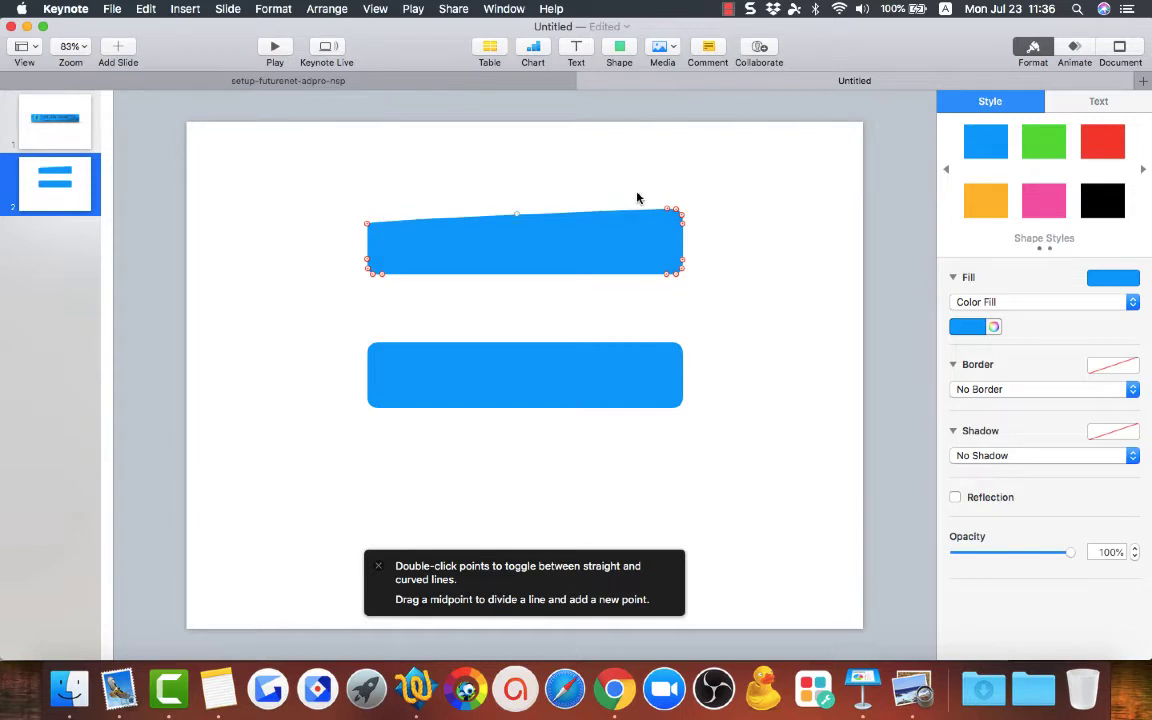
{"action": "left_click_drag", "start_coordinate": [638, 197], "coordinate": [692, 221]}
{"action": "key", "text": "Delete"}
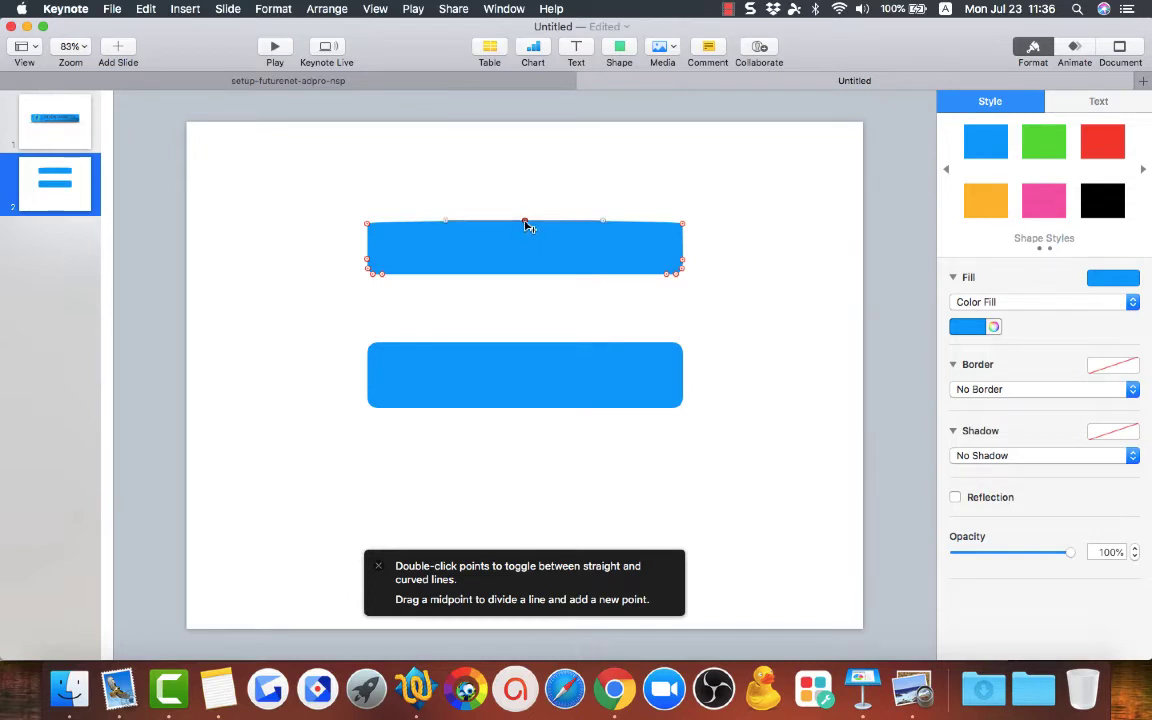
Bend the upper shape's top edge into a wave, with its low point left of centre and a rising slope to the right
{"action": "left_click_drag", "start_coordinate": [526, 226], "coordinate": [463, 259]}
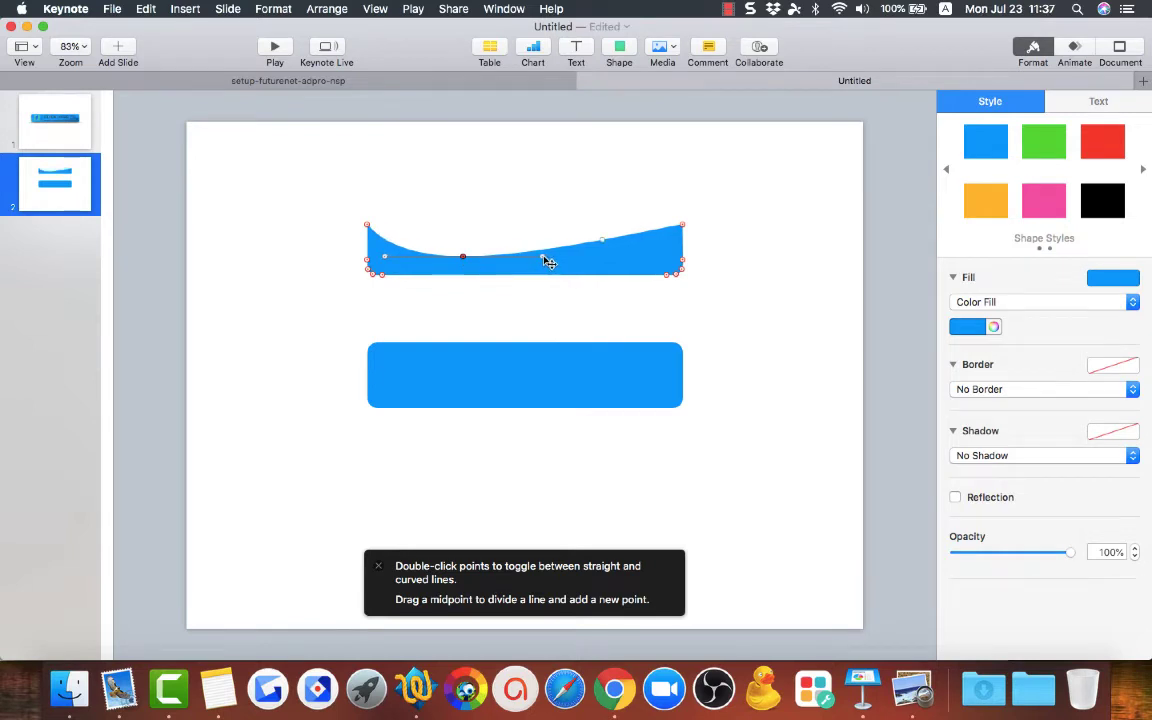
{"action": "mouse_move", "coordinate": [548, 262]}
{"action": "left_mouse_down"}
{"action": "mouse_move", "coordinate": [537, 239]}
{"action": "mouse_move", "coordinate": [541, 259]}
{"action": "mouse_move", "coordinate": [530, 247]}
{"action": "left_mouse_up"}
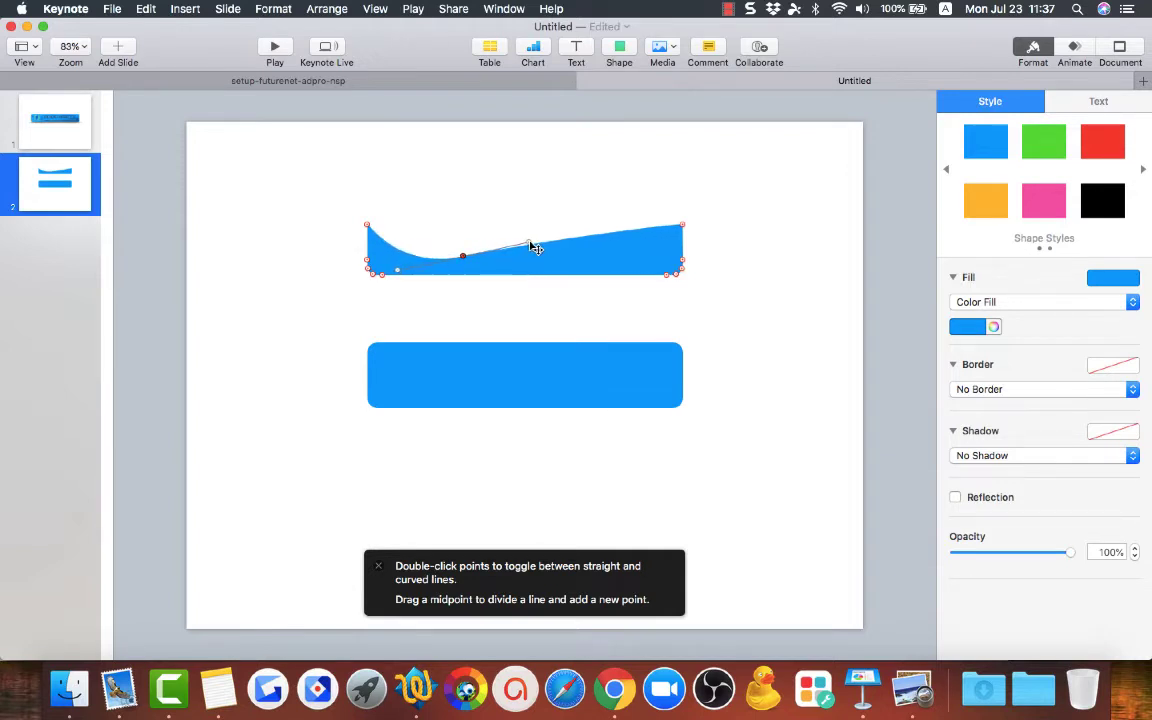
{"action": "left_click", "coordinate": [780, 293]}
Give the wave shape a light-to-dark blue gradient fill at an angle of 110.4°
{"action": "left_click", "coordinate": [645, 270]}
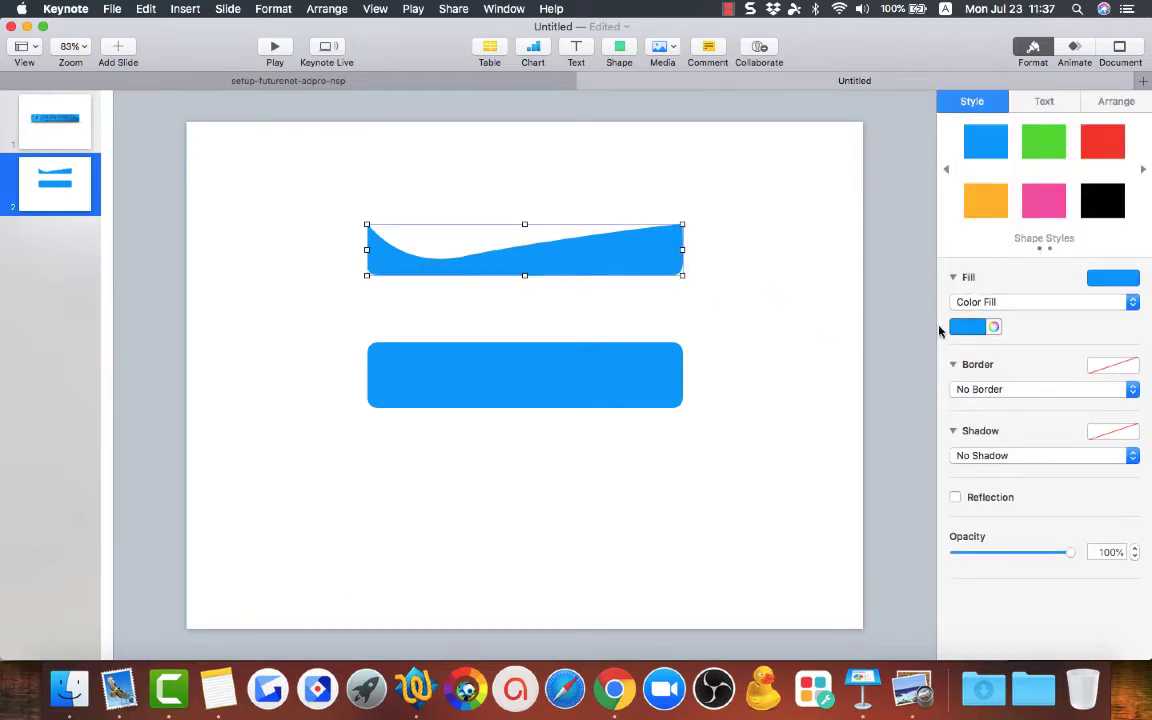
{"action": "left_click", "coordinate": [990, 302]}
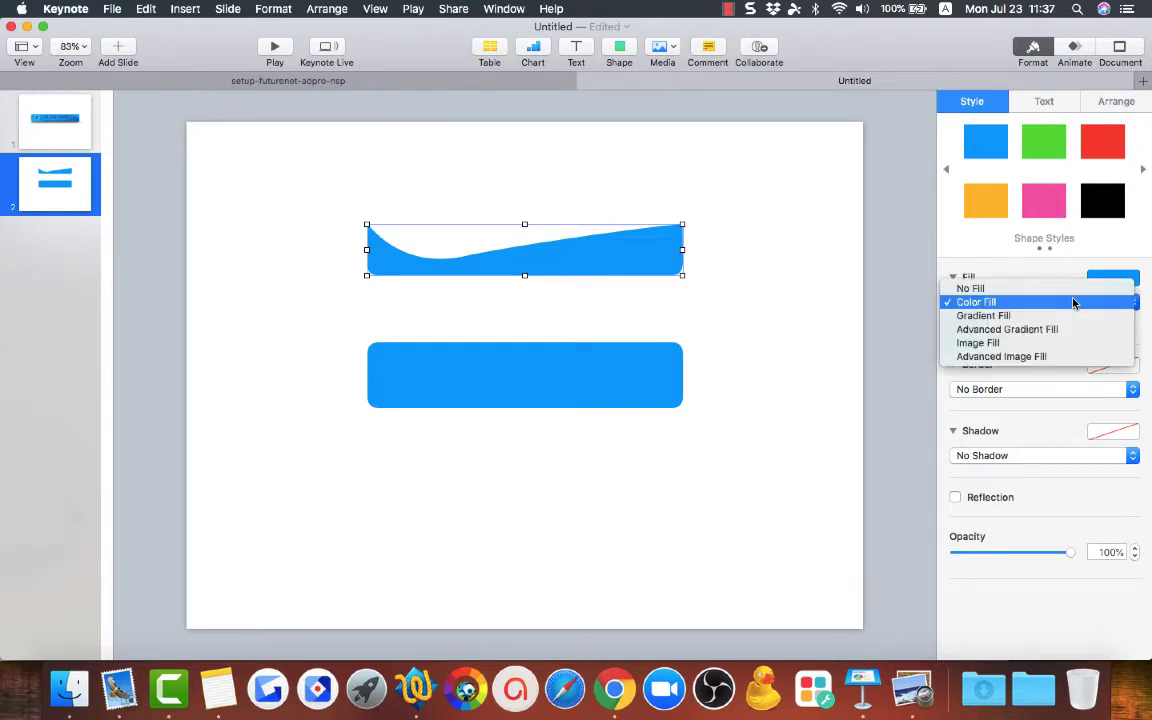
{"action": "left_click", "coordinate": [990, 316]}
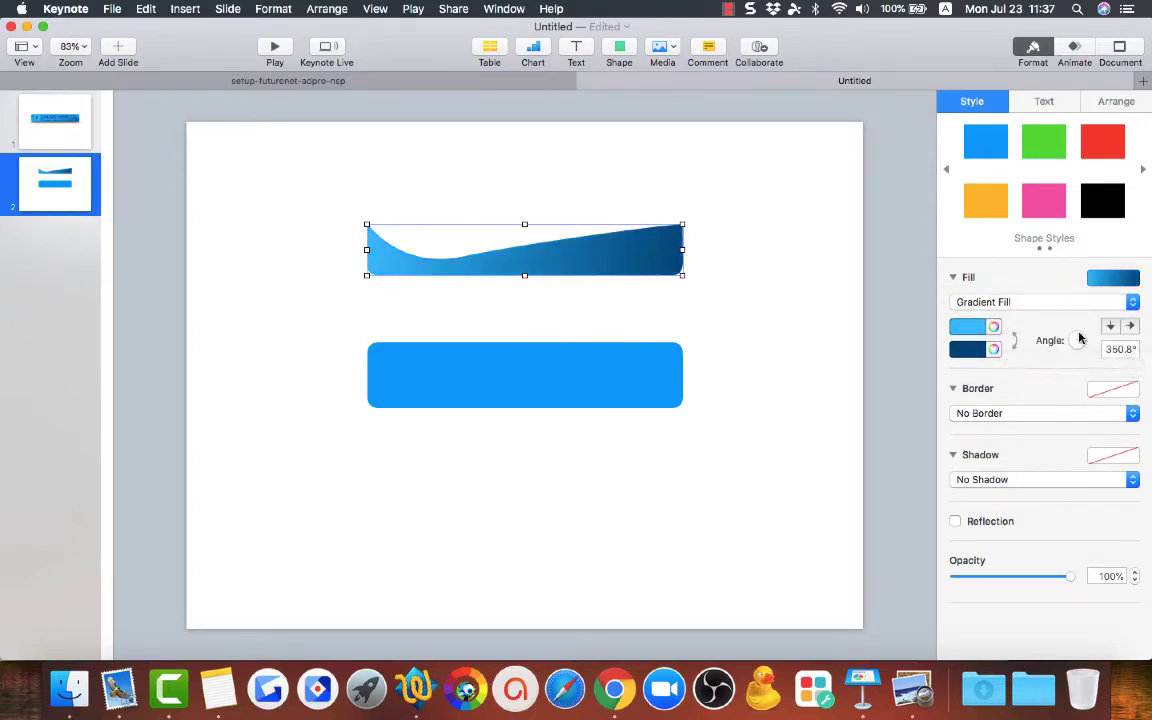
{"action": "left_click", "coordinate": [1074, 331]}
{"action": "left_click_drag", "start_coordinate": [1074, 331], "coordinate": [1062, 301]}
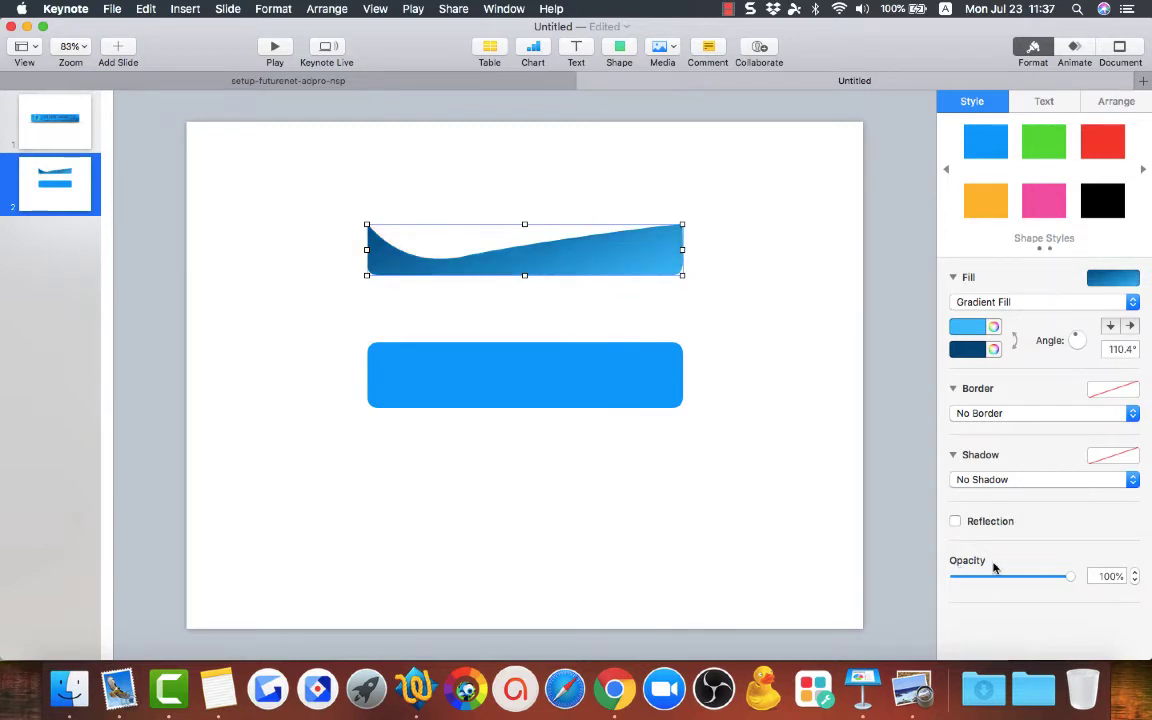
Lower the wave shape's opacity to 20% and lay it over the bottom of the blue rounded rectangle
{"action": "left_click_drag", "start_coordinate": [1070, 580], "coordinate": [978, 586]}
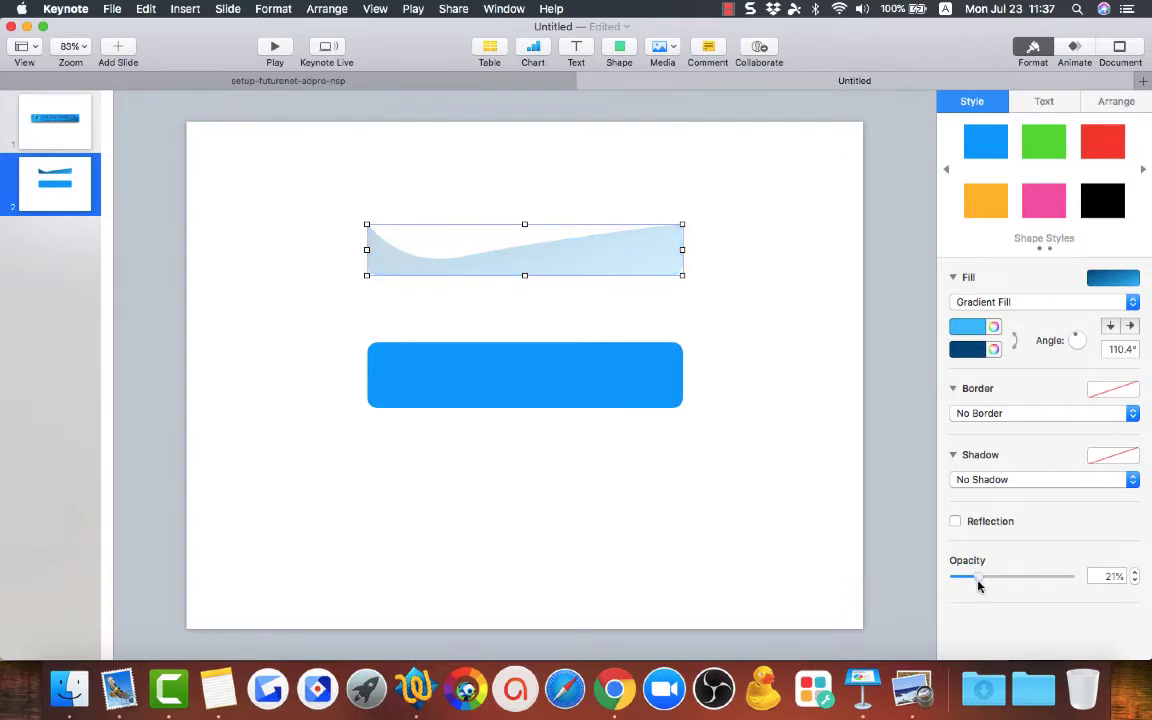
{"action": "left_click_drag", "start_coordinate": [609, 276], "coordinate": [607, 391]}
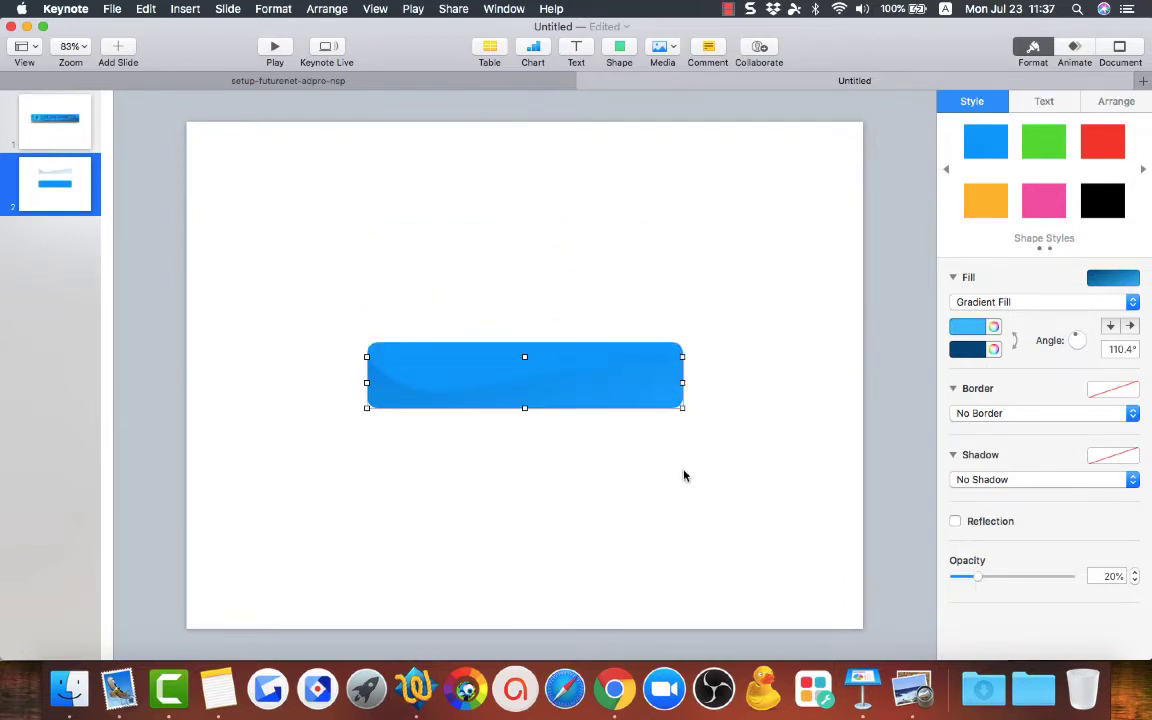
{"action": "left_click", "coordinate": [687, 480]}
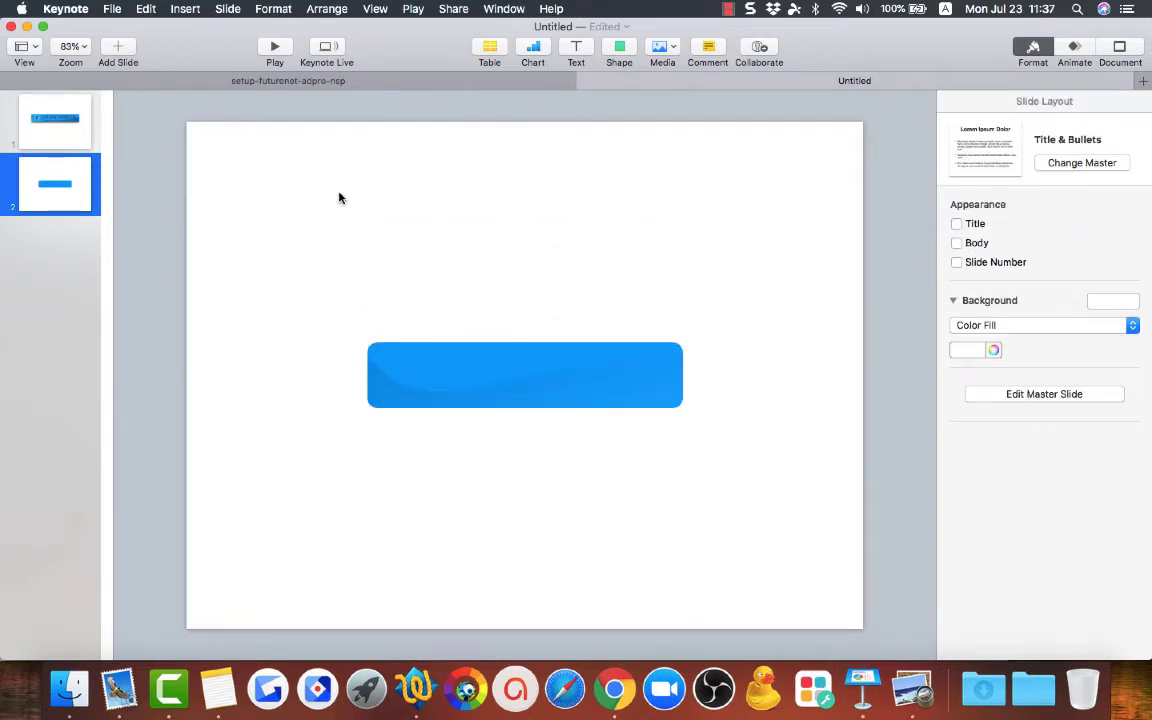
Make the wave overlay's points editable again and lower the curve handle slightly to reshape the wave
{"action": "left_click", "coordinate": [578, 380]}
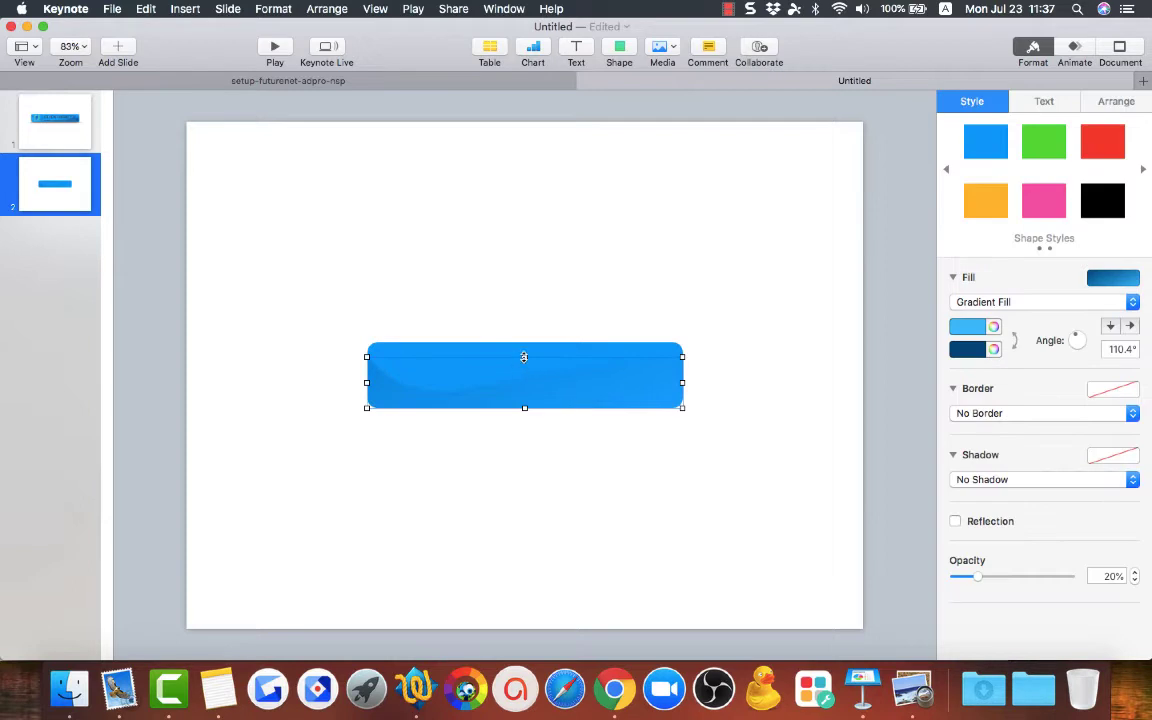
{"action": "right_click", "coordinate": [532, 391]}
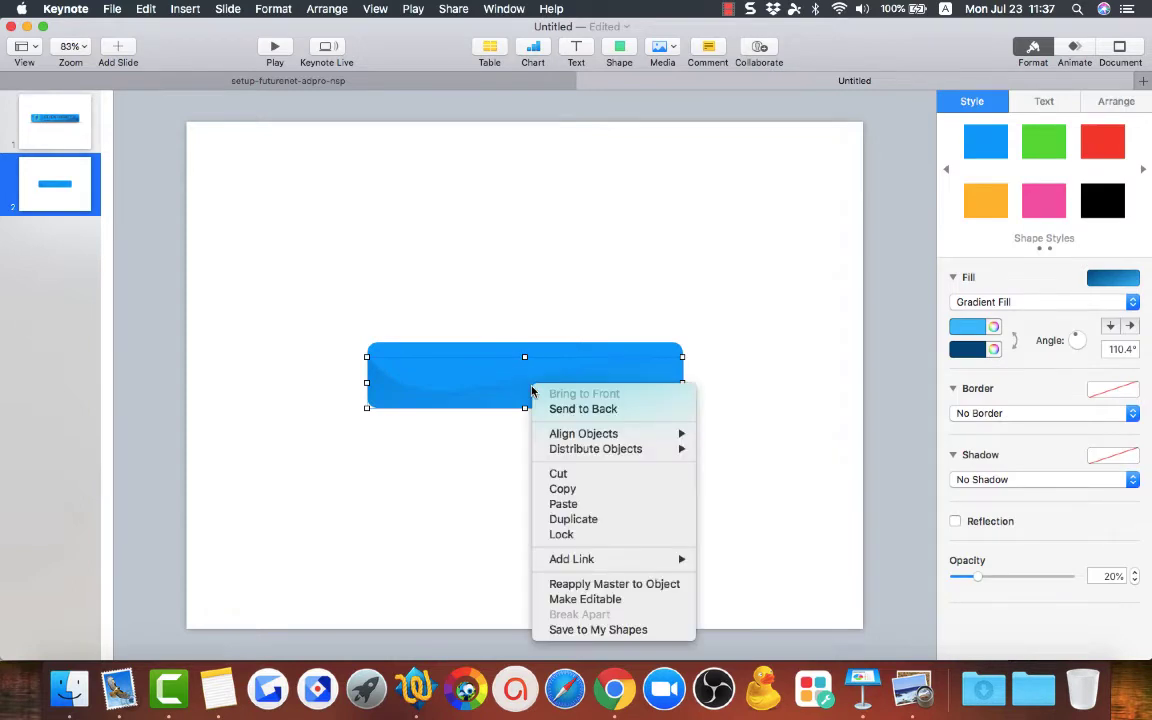
{"action": "left_click", "coordinate": [591, 598]}
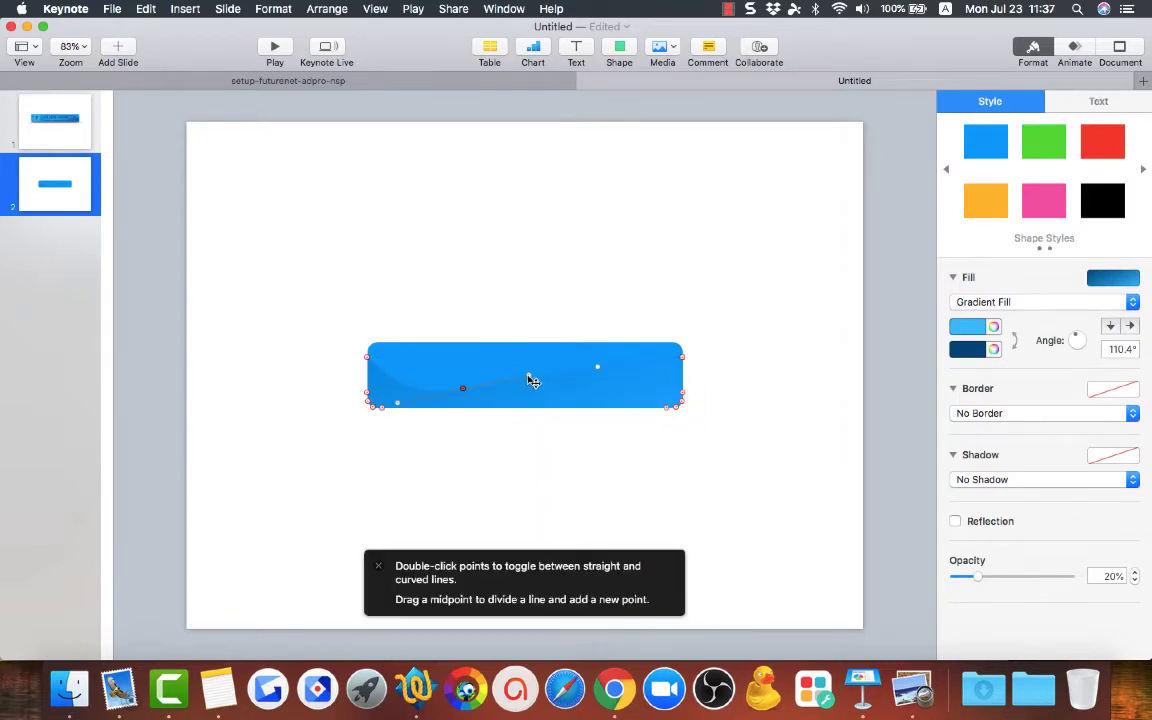
{"action": "left_click_drag", "start_coordinate": [529, 375], "coordinate": [529, 386]}
{"action": "left_click", "coordinate": [554, 459]}
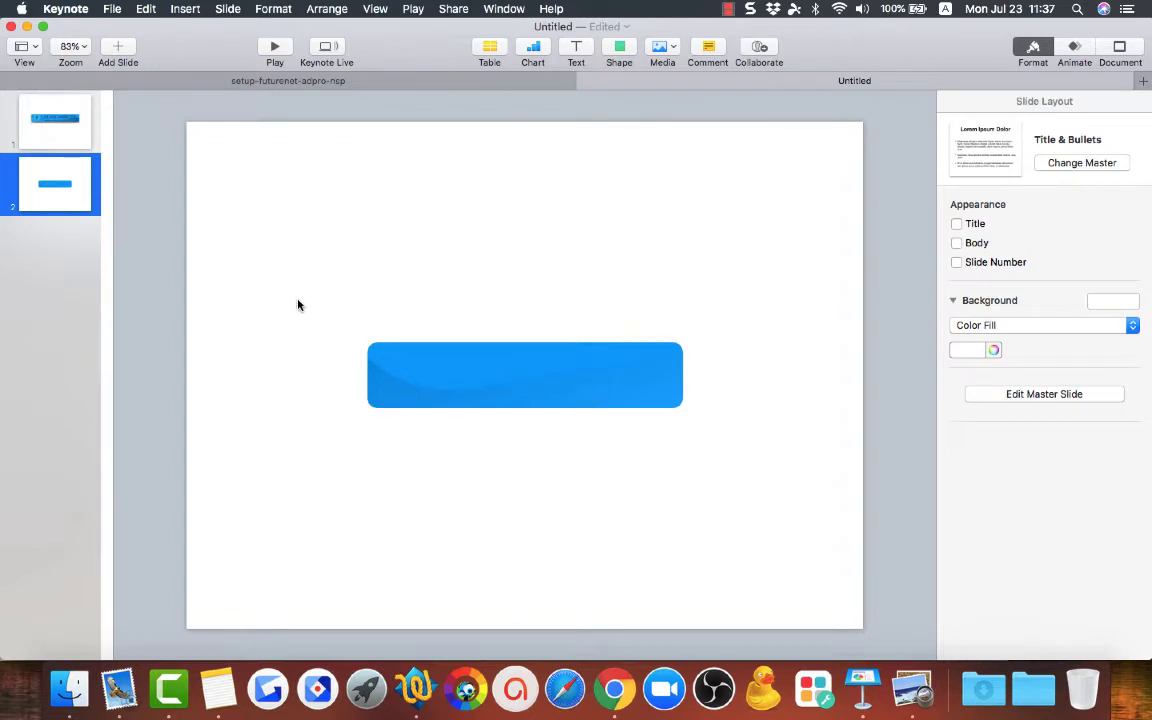
Check the example button on slide 1 and set the wave overlay's gradient angle on slide 2 to 141.9°
{"action": "left_click", "coordinate": [45, 110]}
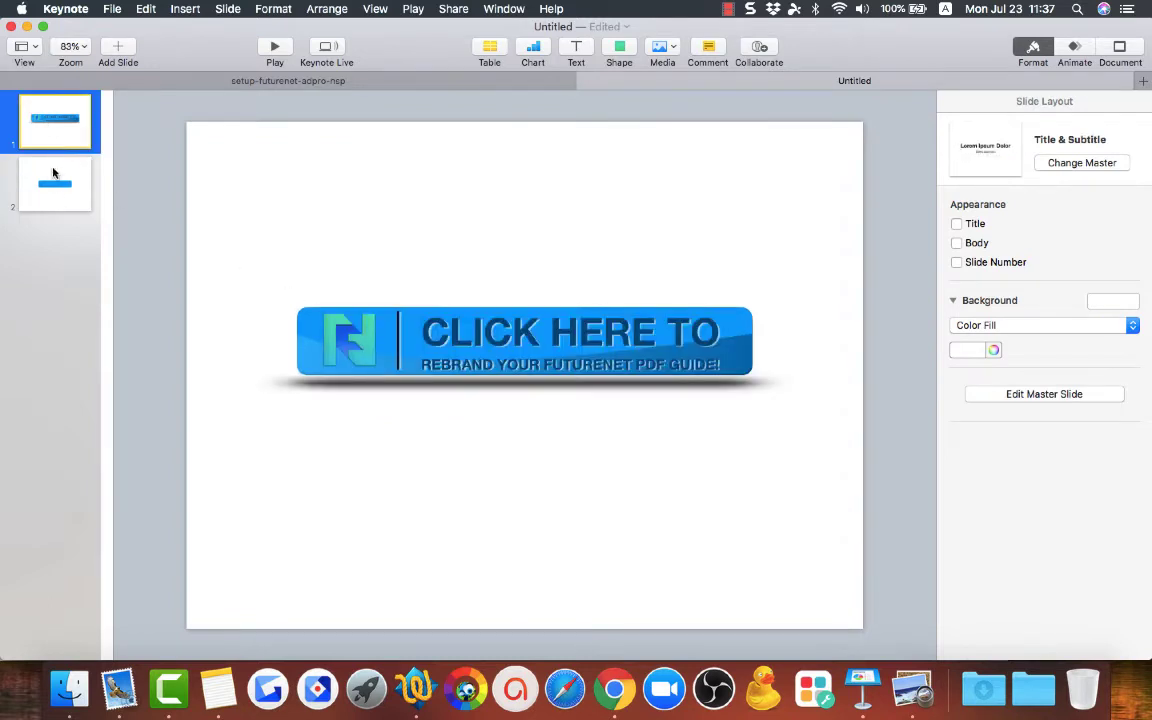
{"action": "left_click", "coordinate": [53, 176]}
{"action": "left_click", "coordinate": [520, 395]}
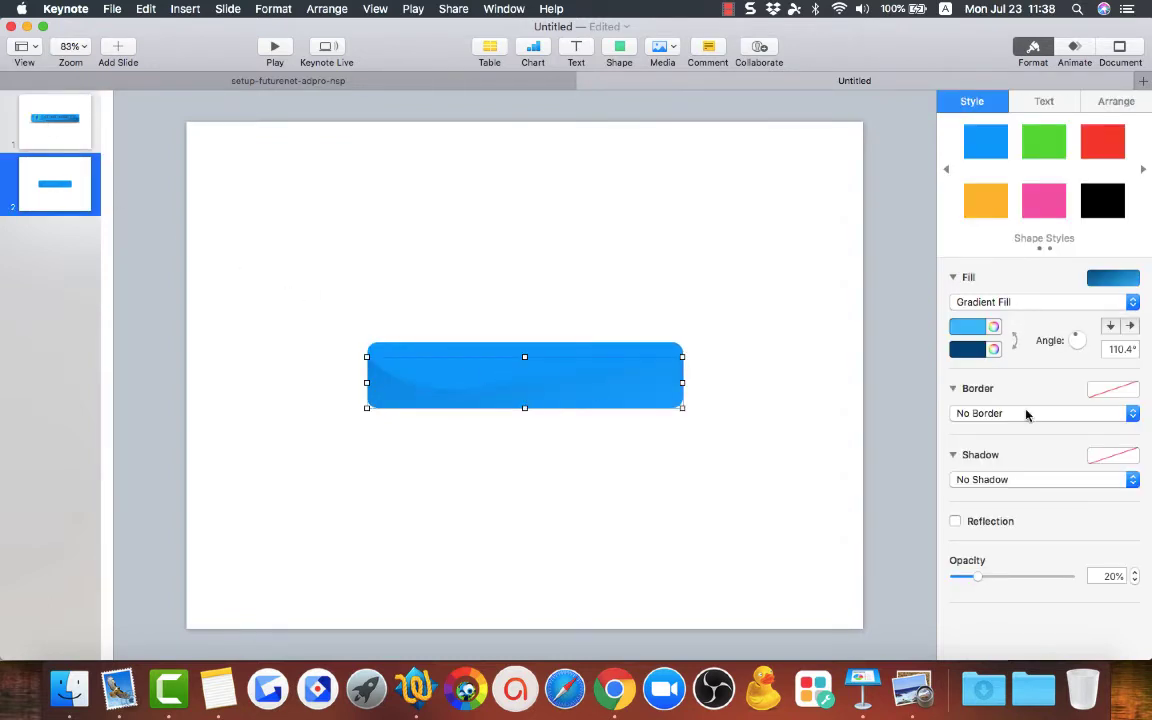
{"action": "left_click", "coordinate": [1110, 326]}
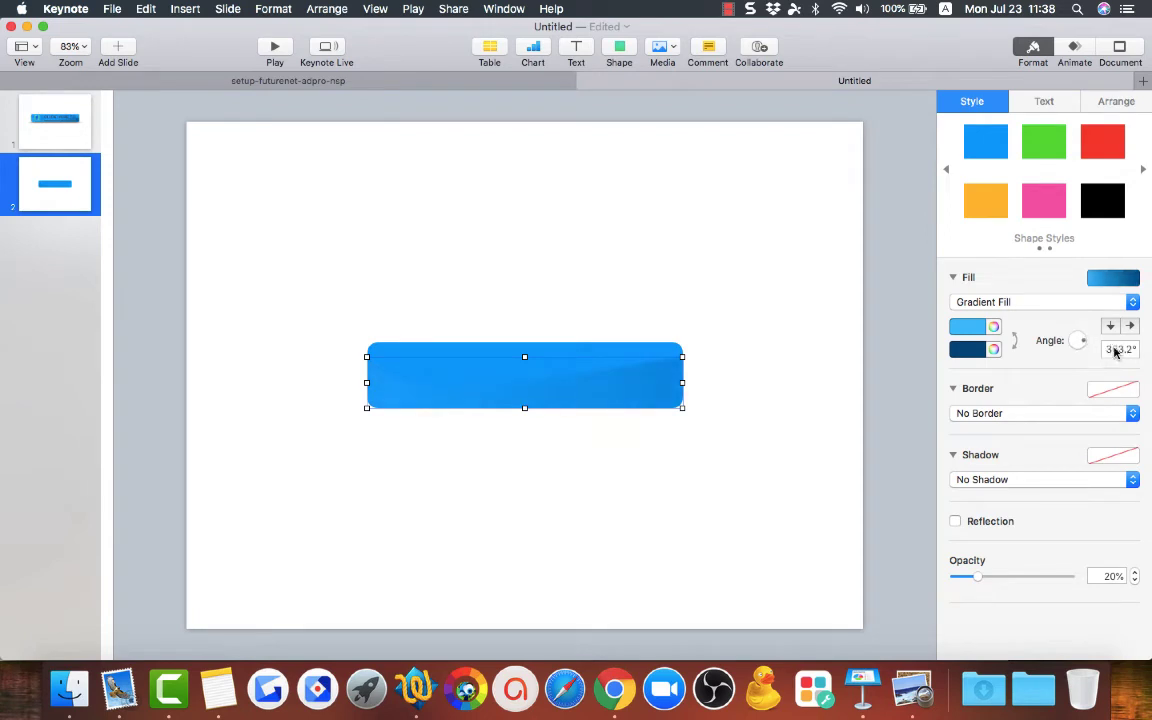
{"action": "left_click_drag", "start_coordinate": [1114, 347], "coordinate": [1069, 333]}
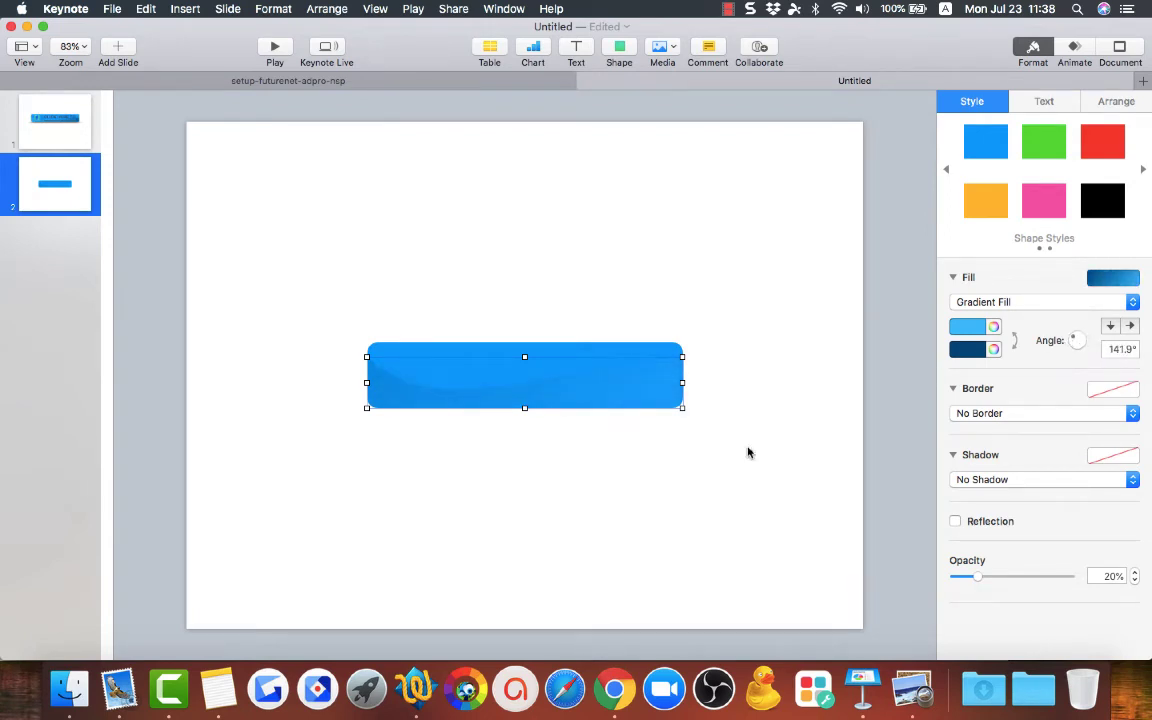
{"action": "left_click", "coordinate": [724, 463]}
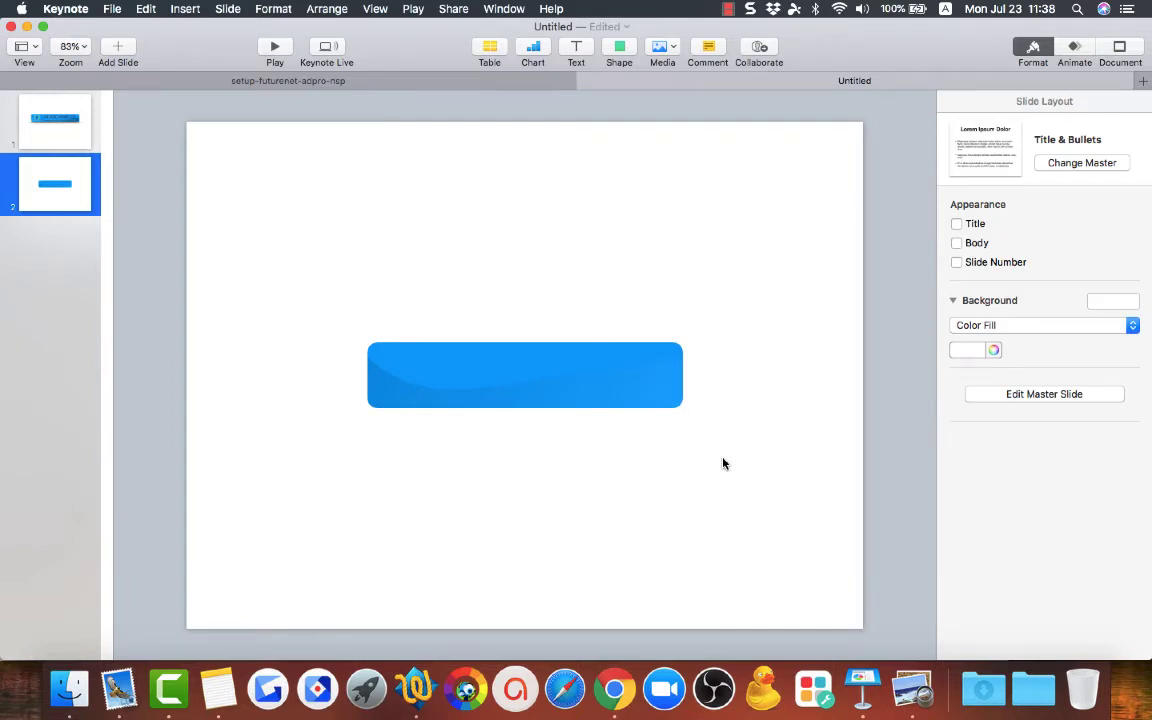
Add a straight line on slide 2 and stand it vertically near the blue button's left end, like slide 1's divider
{"action": "left_click", "coordinate": [55, 137]}
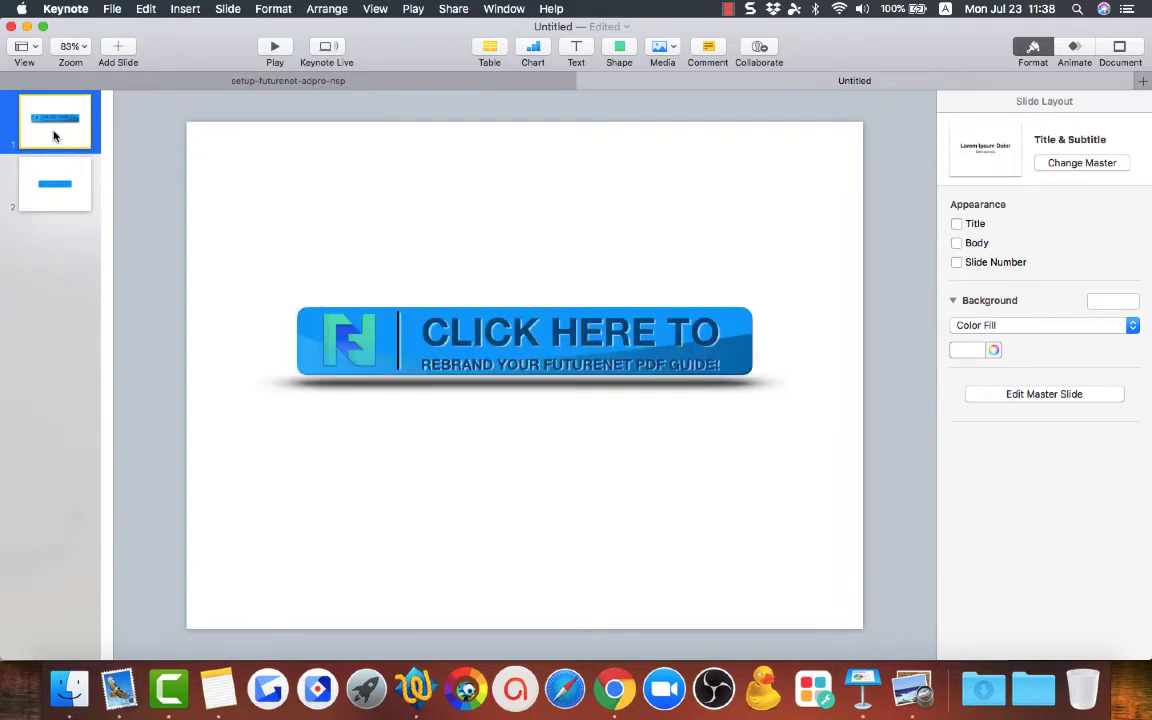
{"action": "left_click", "coordinate": [398, 331]}
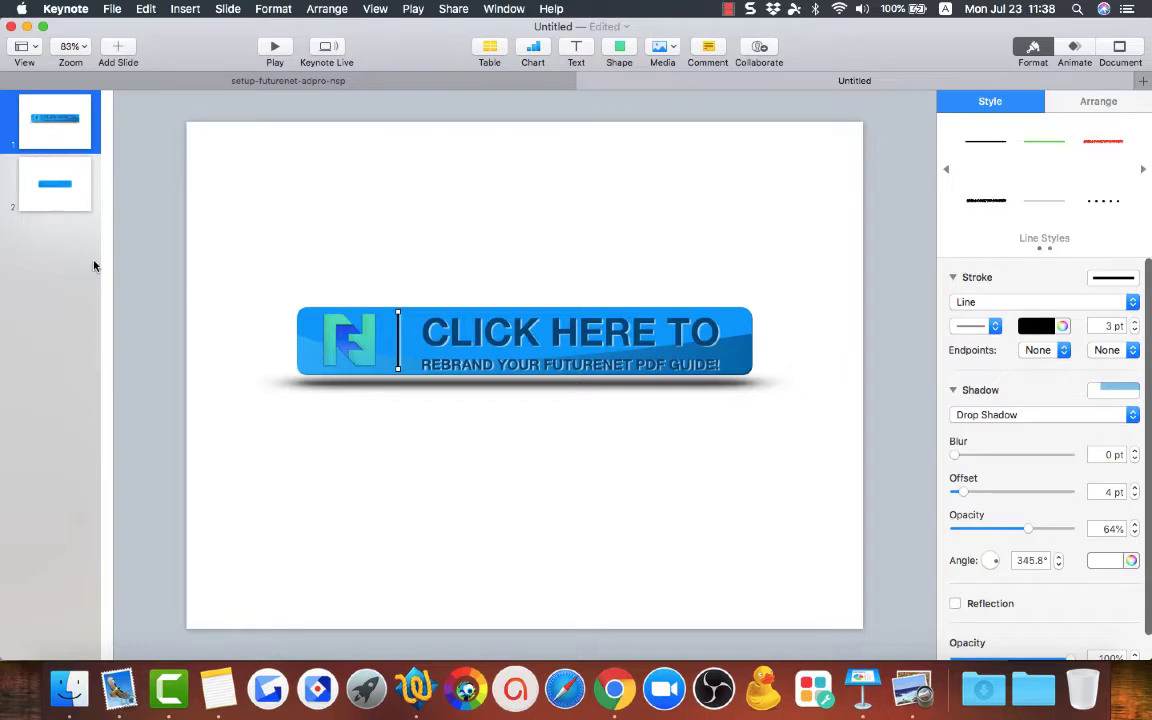
{"action": "left_click", "coordinate": [57, 200]}
{"action": "left_click", "coordinate": [620, 48]}
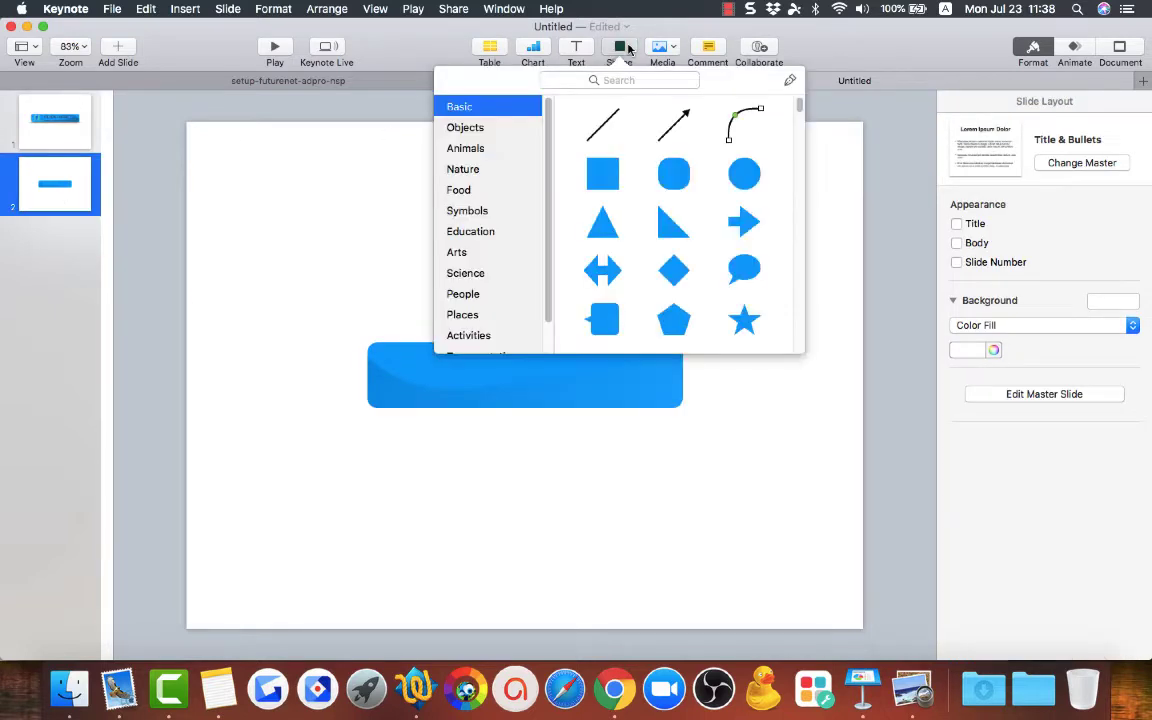
{"action": "left_click", "coordinate": [601, 122]}
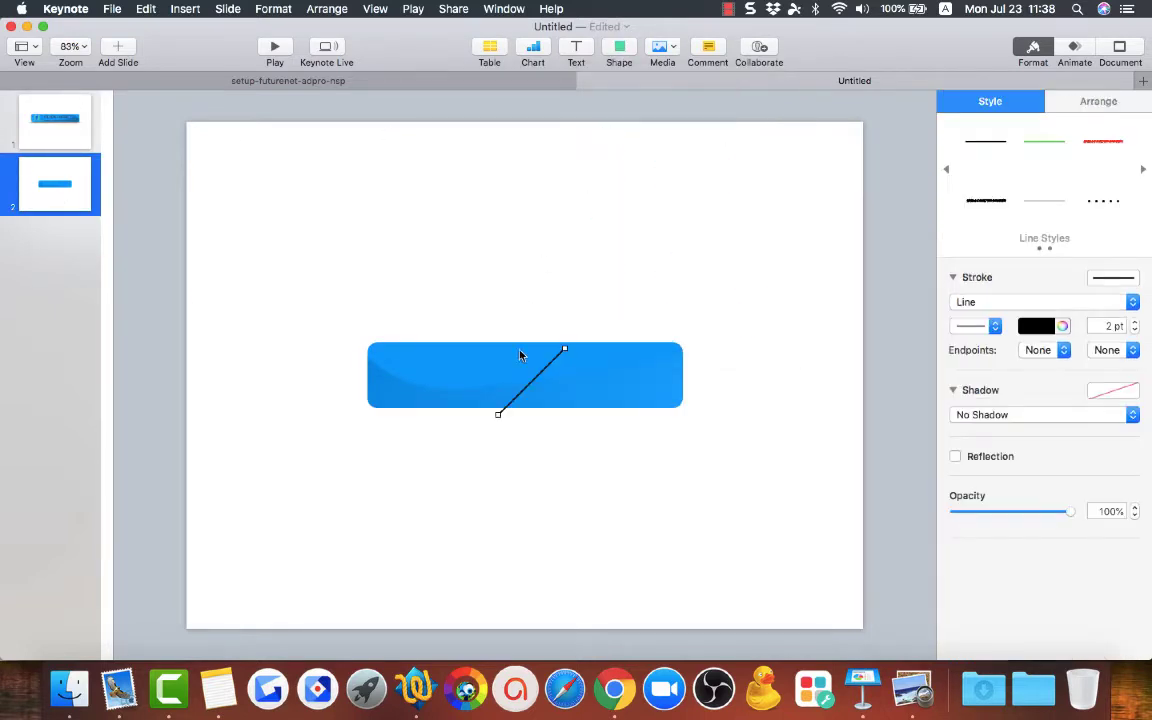
{"action": "left_click_drag", "start_coordinate": [499, 414], "coordinate": [432, 401]}
{"action": "left_click_drag", "start_coordinate": [498, 338], "coordinate": [437, 383]}
{"action": "mouse_move", "coordinate": [438, 373]}
{"action": "left_mouse_down"}
{"action": "mouse_move", "coordinate": [433, 364]}
{"action": "mouse_move", "coordinate": [440, 373]}
{"action": "left_mouse_up"}
Give the vertical divider line a drop shadow
{"action": "left_click", "coordinate": [1017, 416]}
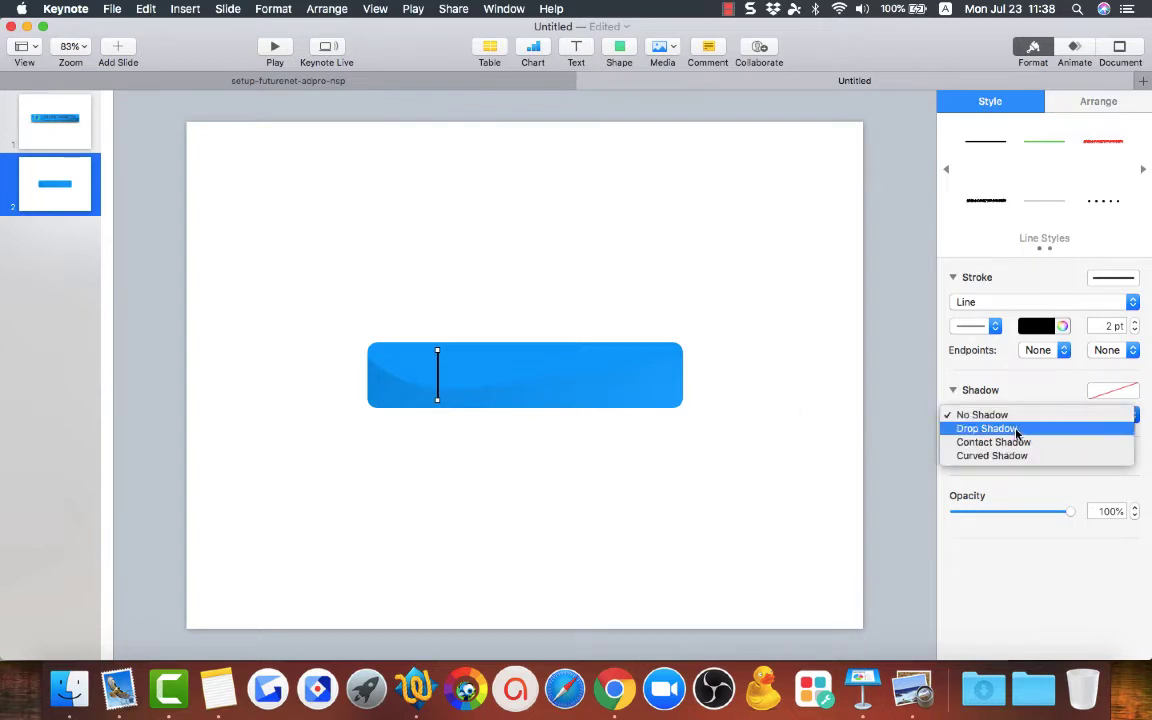
{"action": "left_click", "coordinate": [1017, 429]}
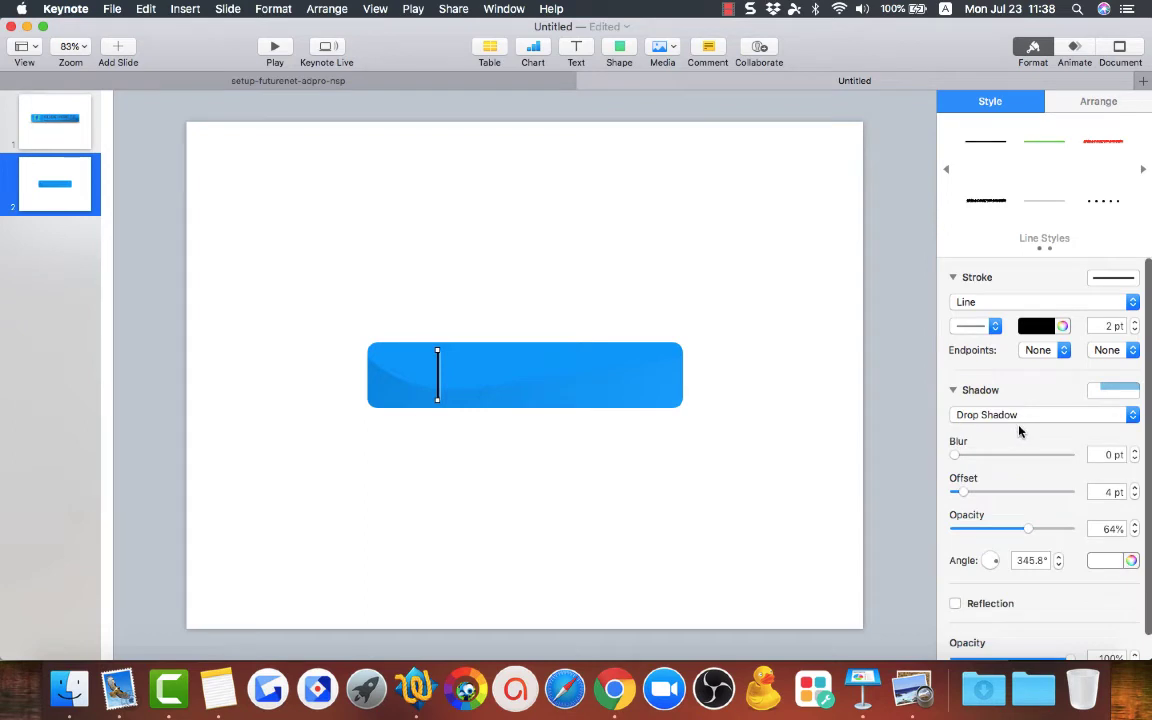
{"action": "scroll", "coordinate": [977, 455], "scroll_direction": "down", "scroll_amount": 2}
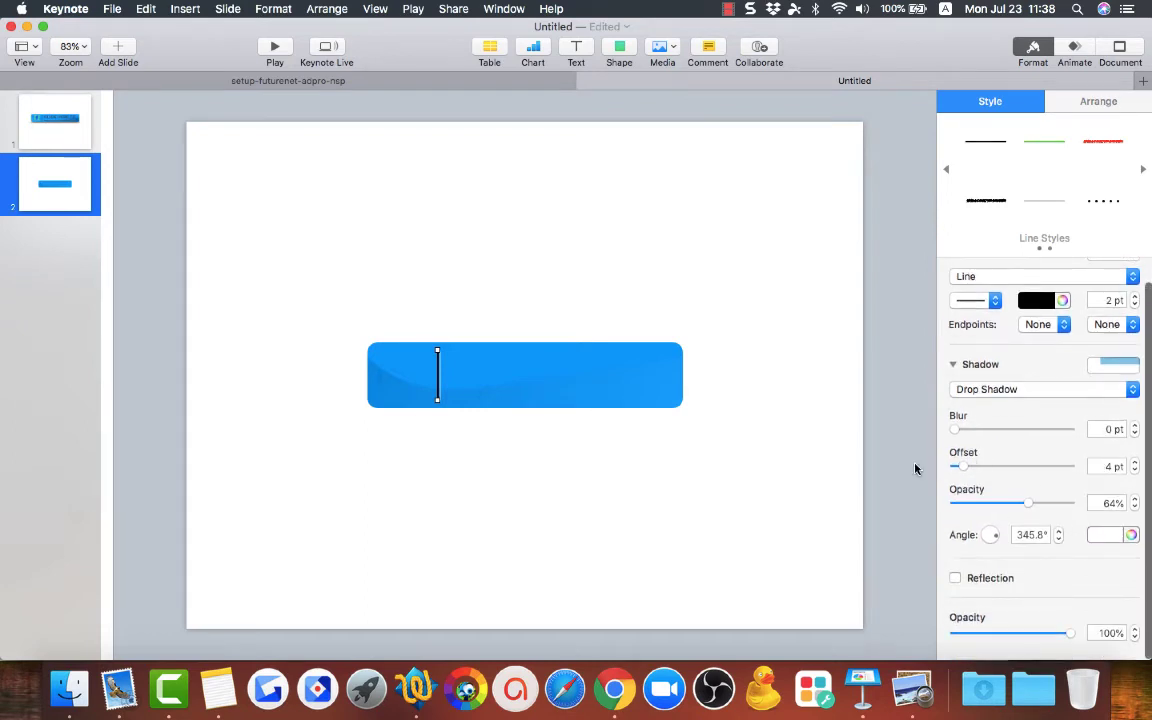
{"action": "left_click", "coordinate": [461, 409]}
{"action": "left_click", "coordinate": [439, 378]}
Try black as the divider line's shadow colour and experiment with the shadow's blur and offset
{"action": "left_click", "coordinate": [1118, 538]}
{"action": "left_click", "coordinate": [988, 569]}
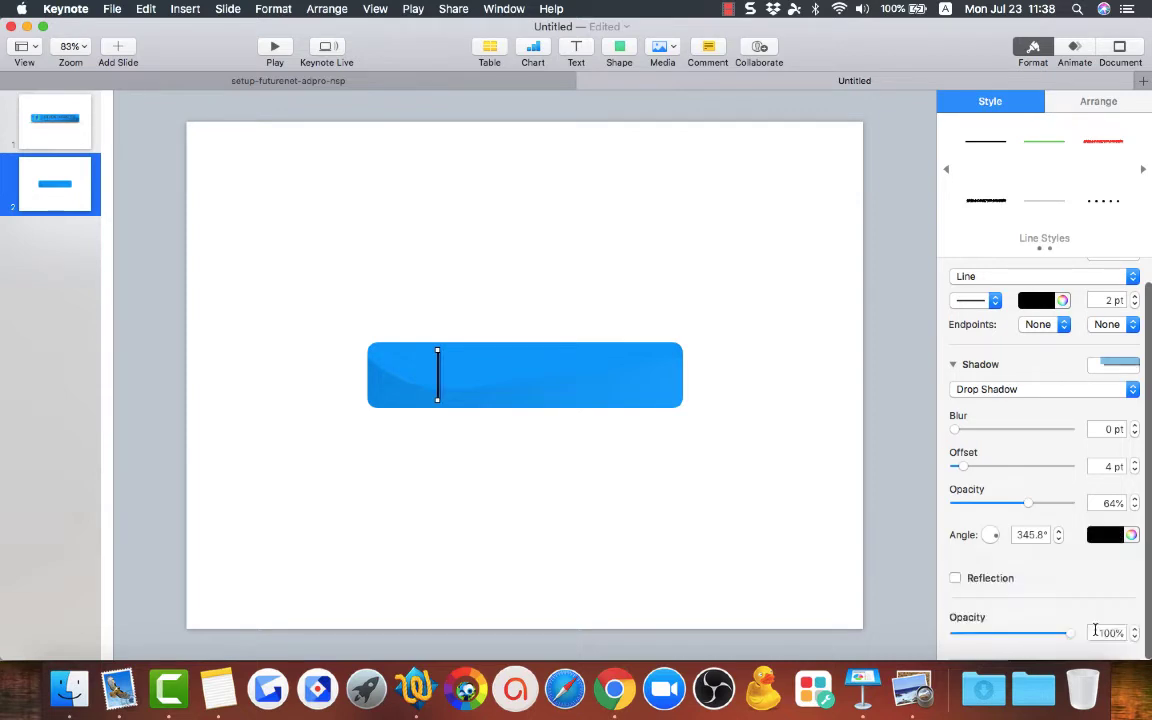
{"action": "left_click_drag", "start_coordinate": [956, 429], "coordinate": [962, 475]}
{"action": "left_click_drag", "start_coordinate": [963, 432], "coordinate": [958, 432]}
{"action": "left_click_drag", "start_coordinate": [962, 470], "coordinate": [964, 470]}
Set the divider line's drop shadow to 60% opacity and colour it white
{"action": "mouse_move", "coordinate": [1029, 504]}
{"action": "left_mouse_down"}
{"action": "mouse_move", "coordinate": [1074, 505]}
{"action": "mouse_move", "coordinate": [1024, 510]}
{"action": "left_mouse_up"}
{"action": "left_click", "coordinate": [1106, 534]}
{"action": "left_click", "coordinate": [969, 634]}
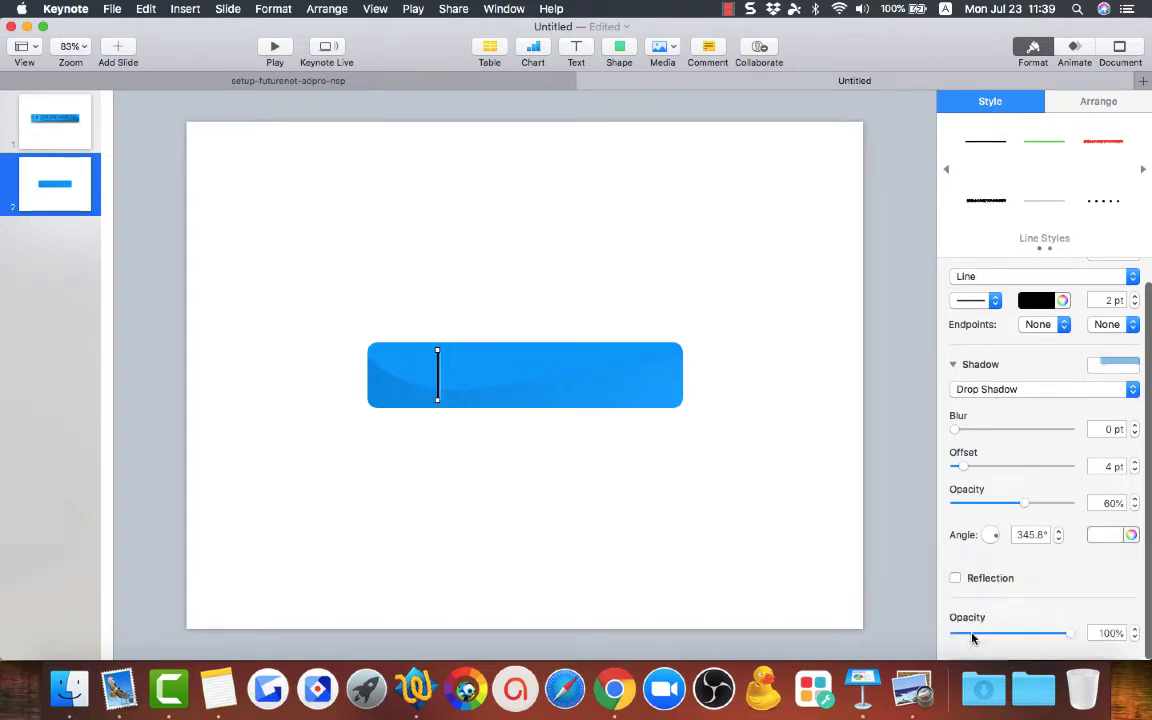
{"action": "left_click", "coordinate": [690, 493]}
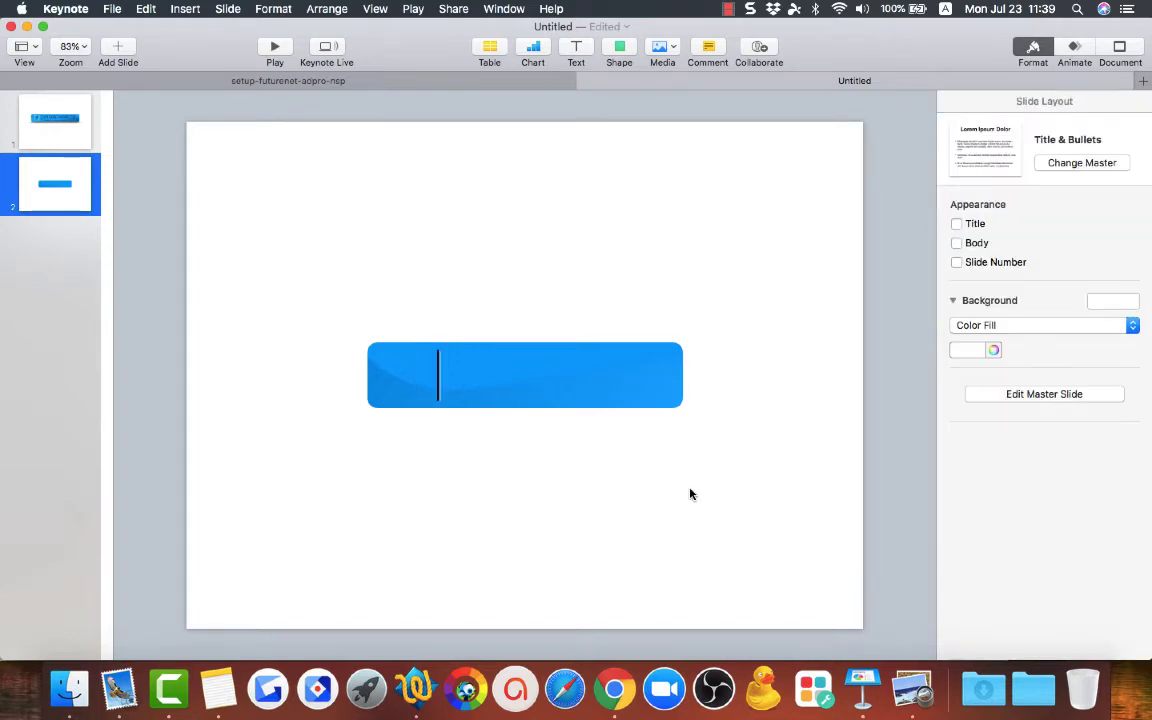
Compare with slide 1 and set the divider line's shadow to a 3 pt offset and 61% opacity
{"action": "left_click", "coordinate": [440, 381]}
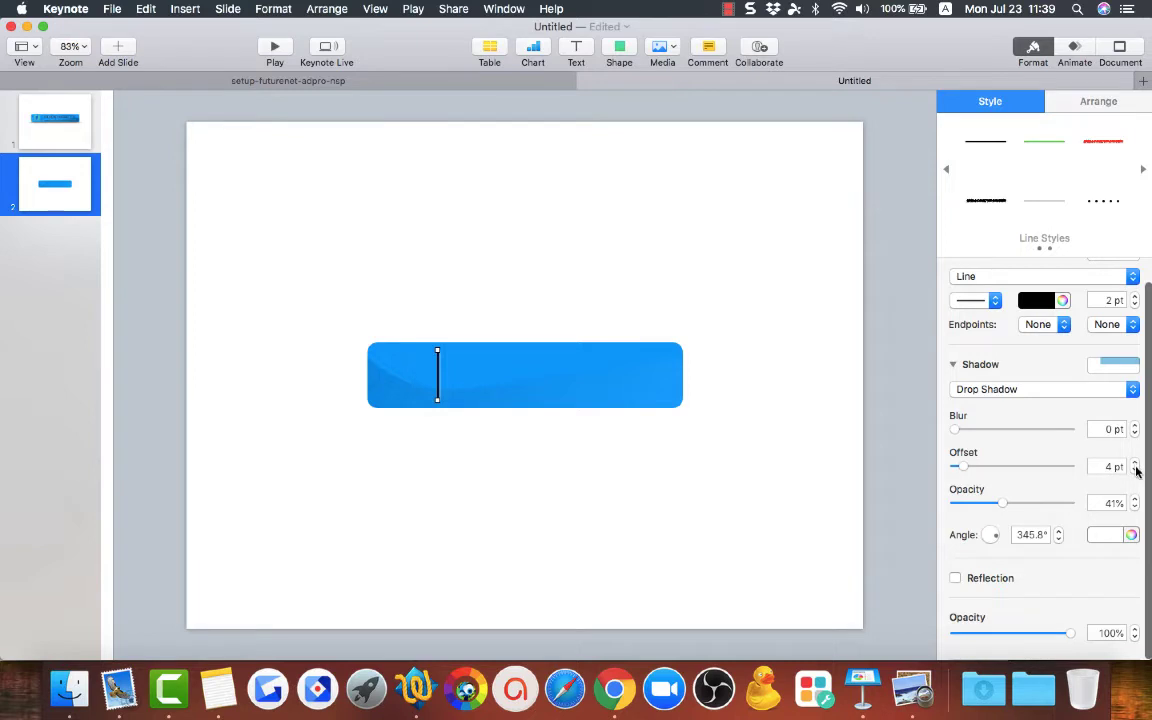
{"action": "left_click", "coordinate": [771, 540]}
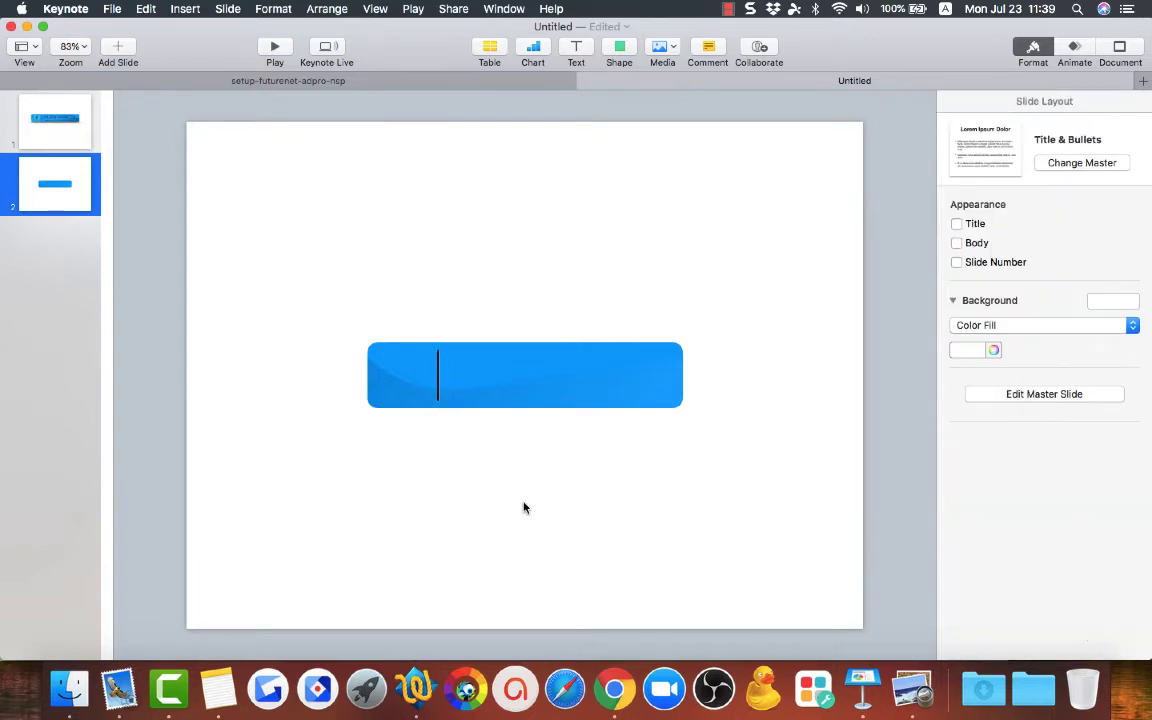
{"action": "left_click", "coordinate": [52, 147]}
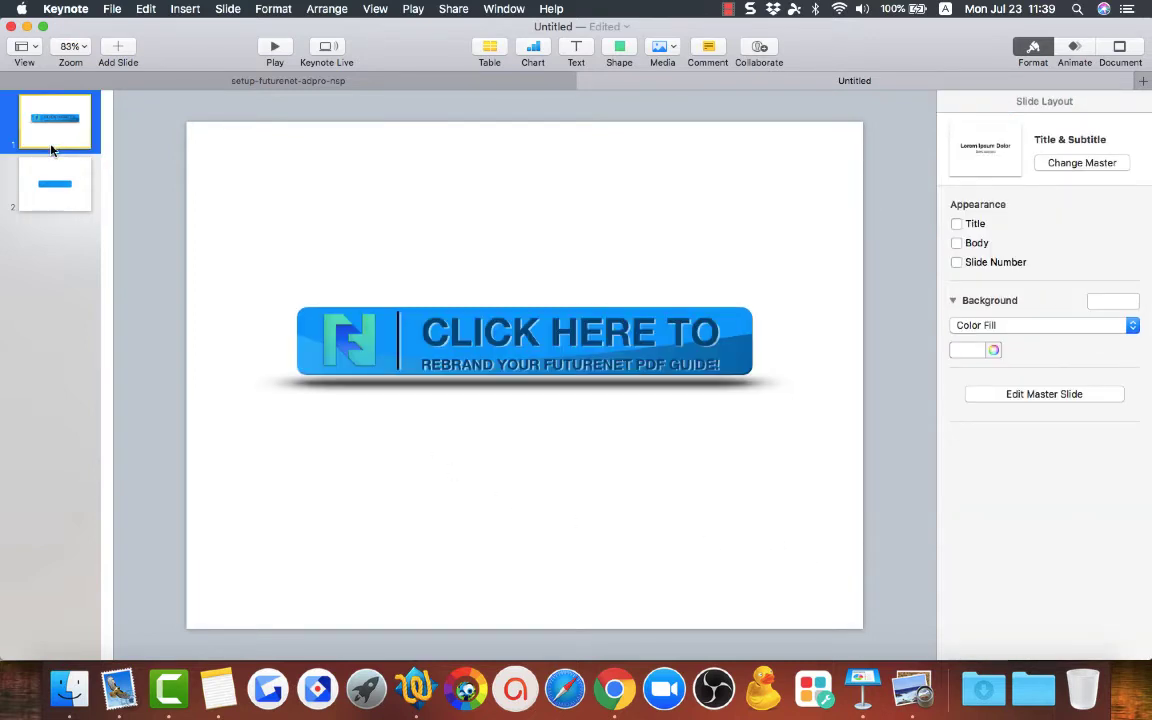
{"action": "left_click", "coordinate": [56, 195]}
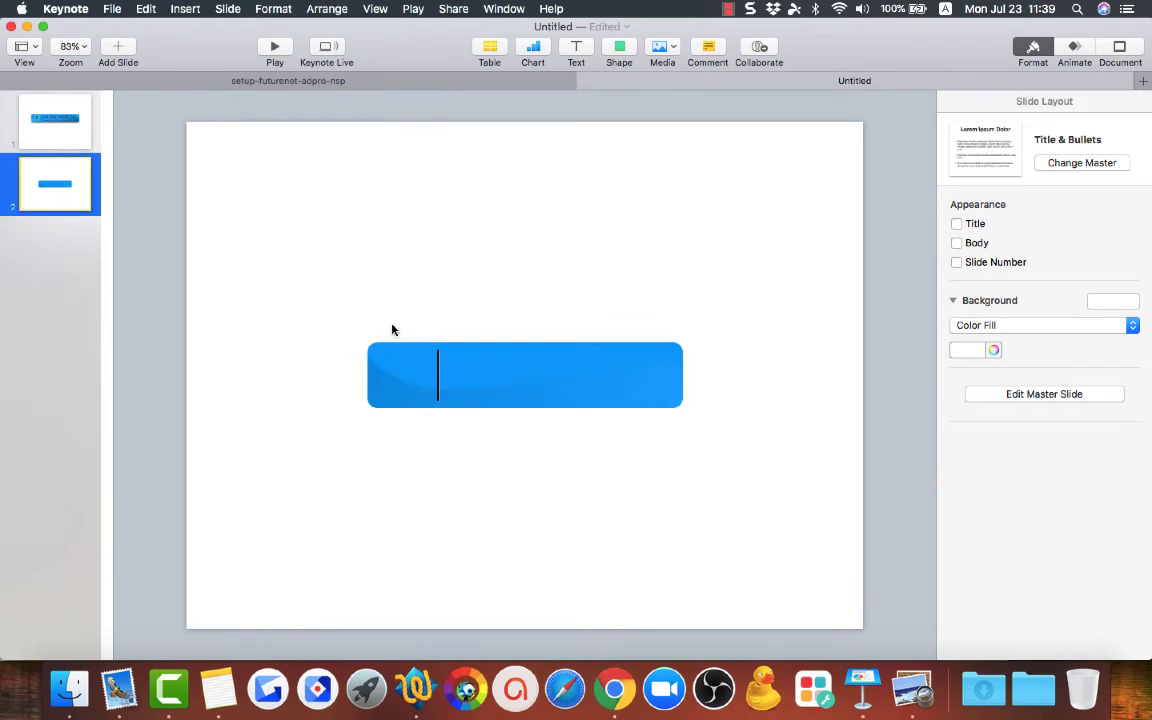
{"action": "left_click", "coordinate": [438, 366]}
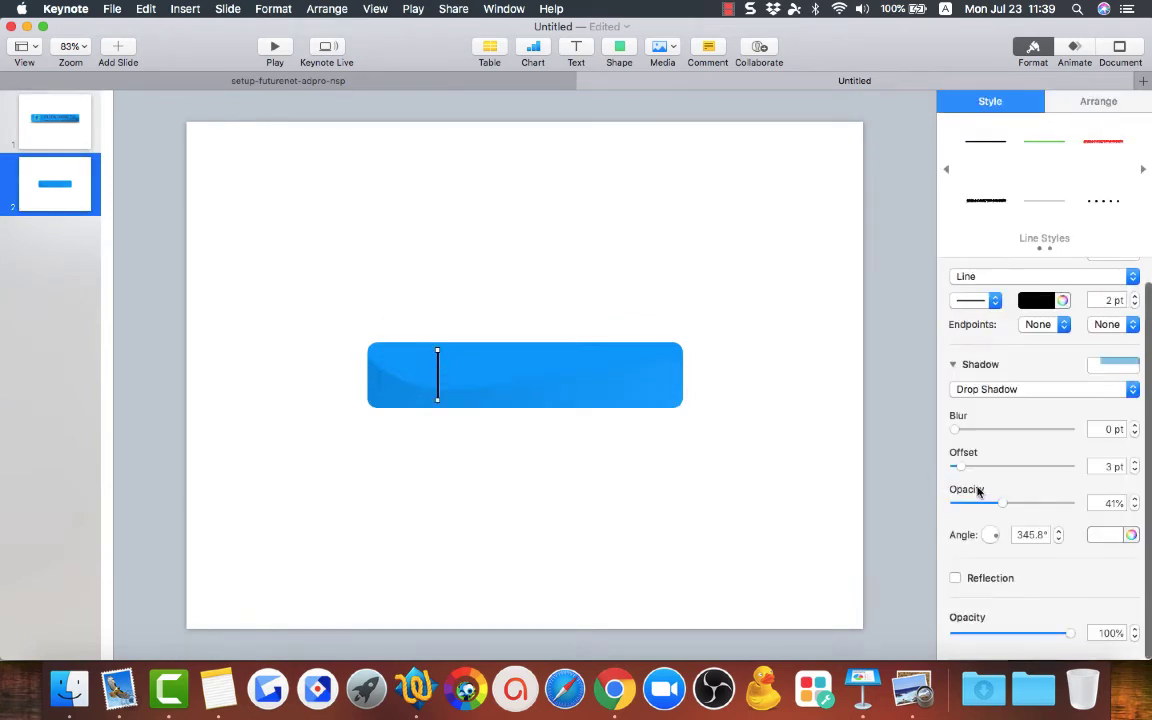
{"action": "left_click_drag", "start_coordinate": [1005, 506], "coordinate": [1026, 505]}
{"action": "left_click", "coordinate": [537, 452]}
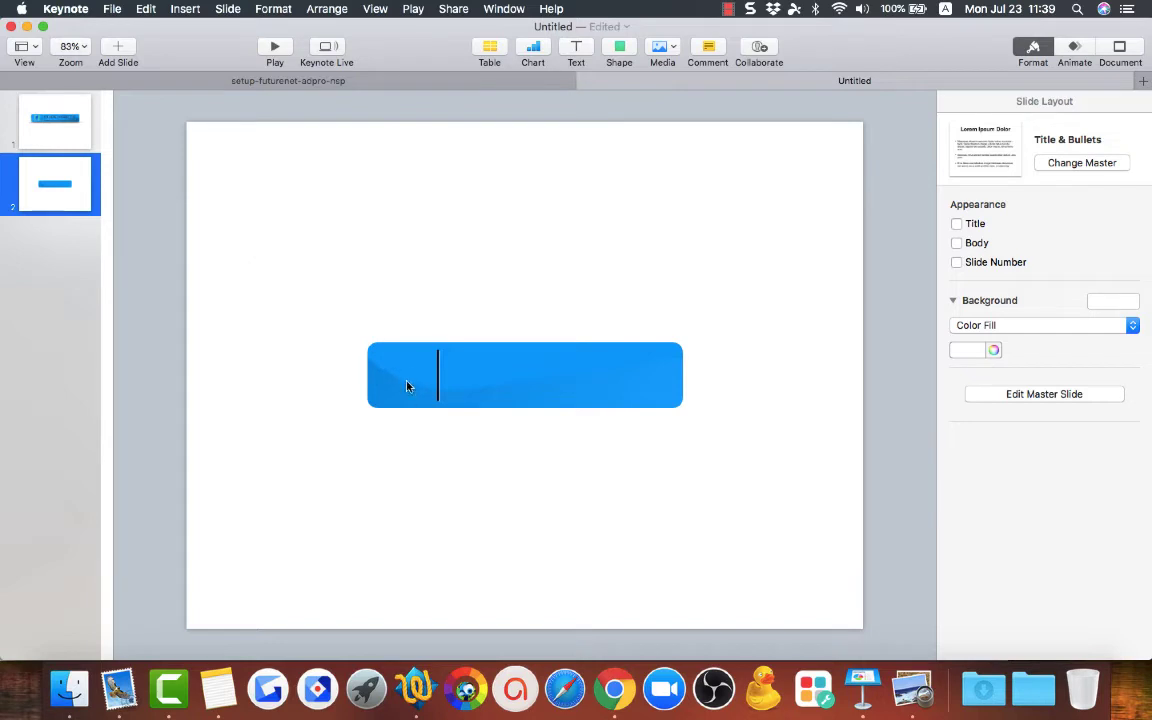
Try a black drop shadow with a 5 pt offset and 55% opacity on the blue rounded rectangle
{"action": "left_click", "coordinate": [392, 354]}
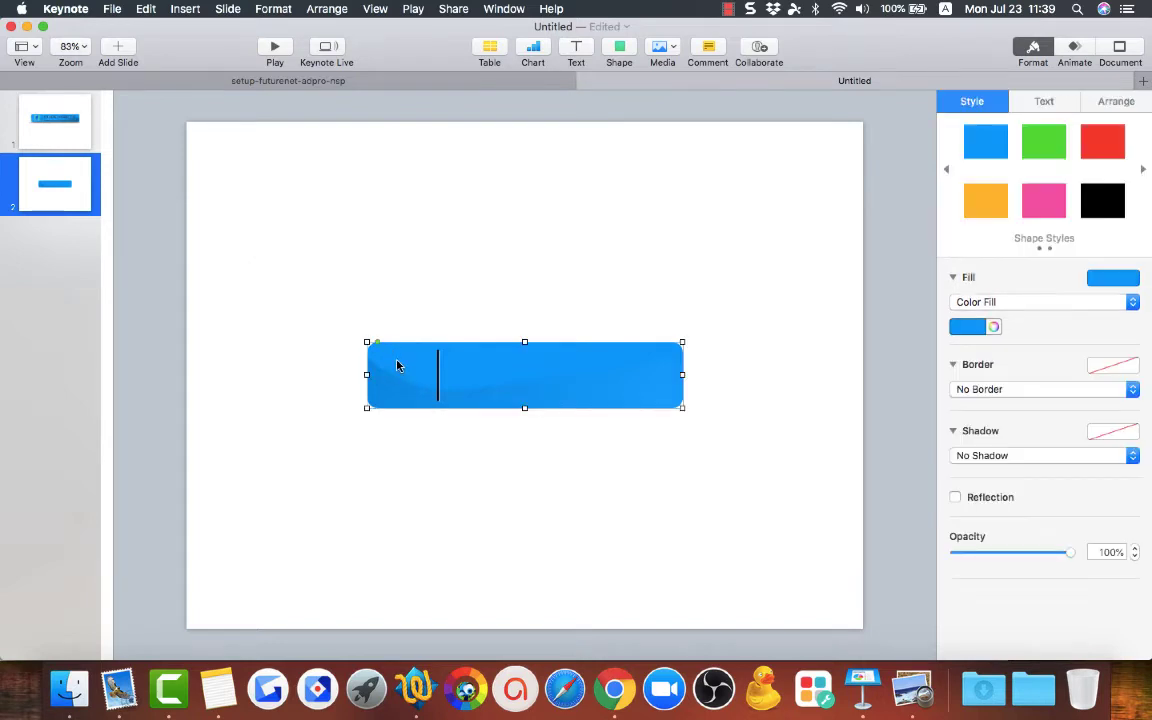
{"action": "mouse_move", "coordinate": [394, 358]}
{"action": "left_mouse_down"}
{"action": "mouse_move", "coordinate": [396, 314]}
{"action": "mouse_move", "coordinate": [399, 358]}
{"action": "left_mouse_up"}
{"action": "left_click", "coordinate": [1000, 456]}
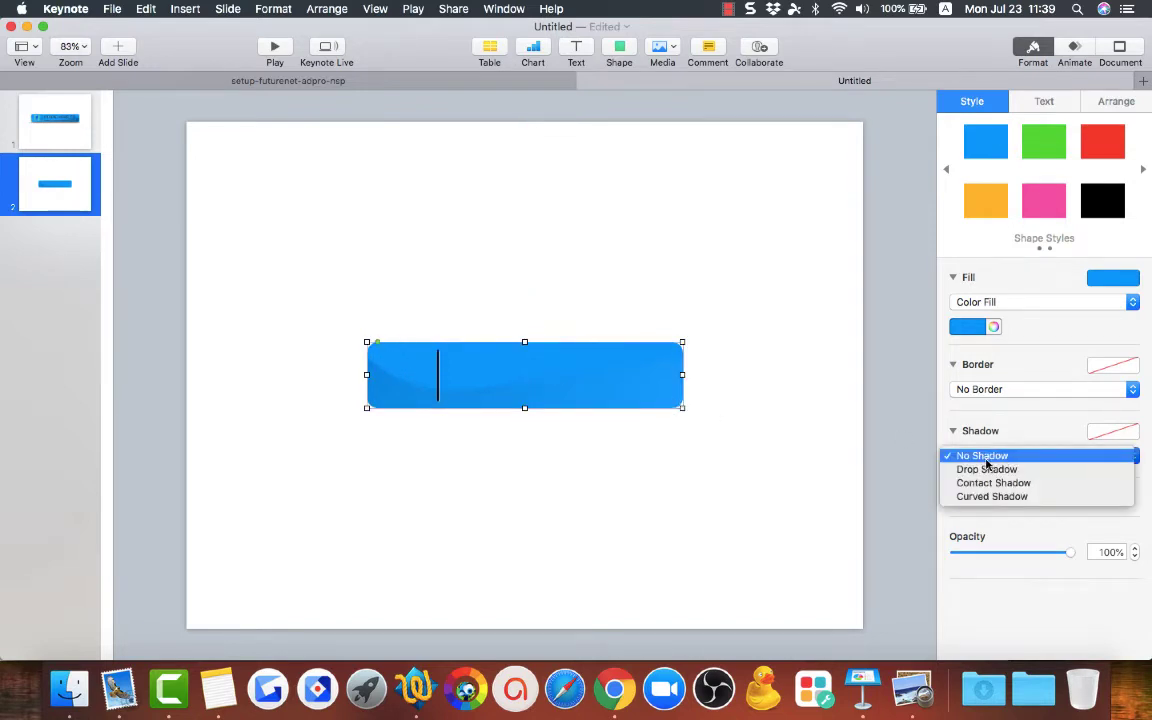
{"action": "left_click", "coordinate": [986, 469]}
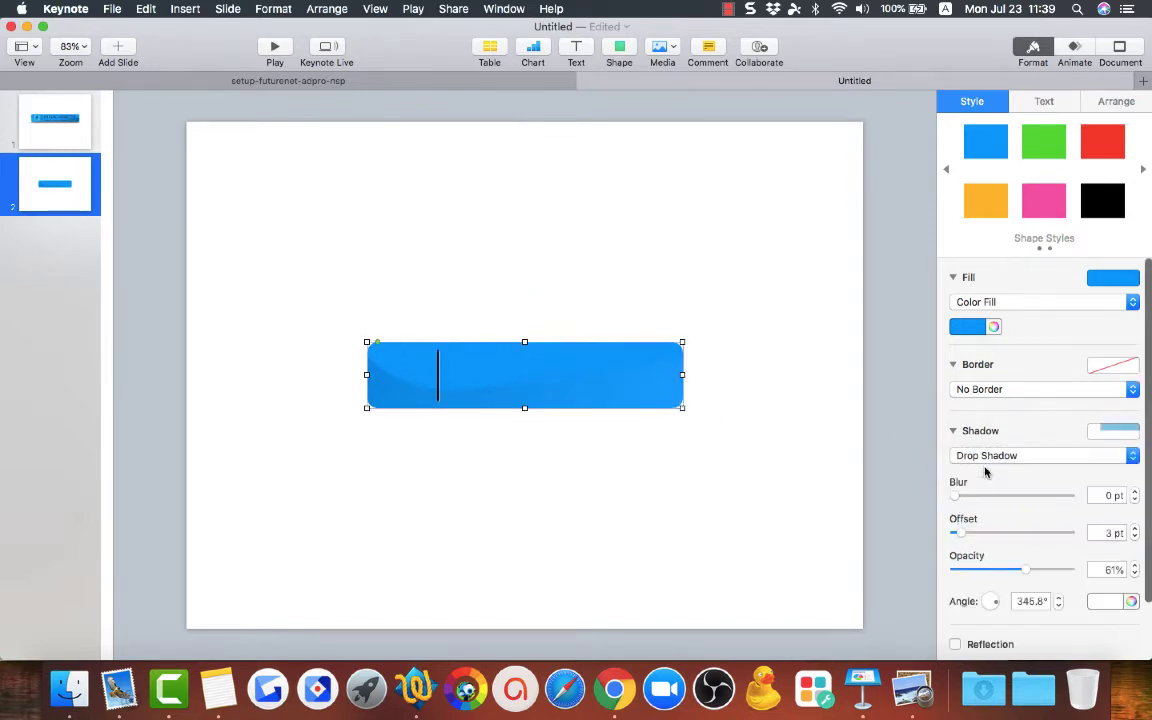
{"action": "left_click", "coordinate": [1112, 601]}
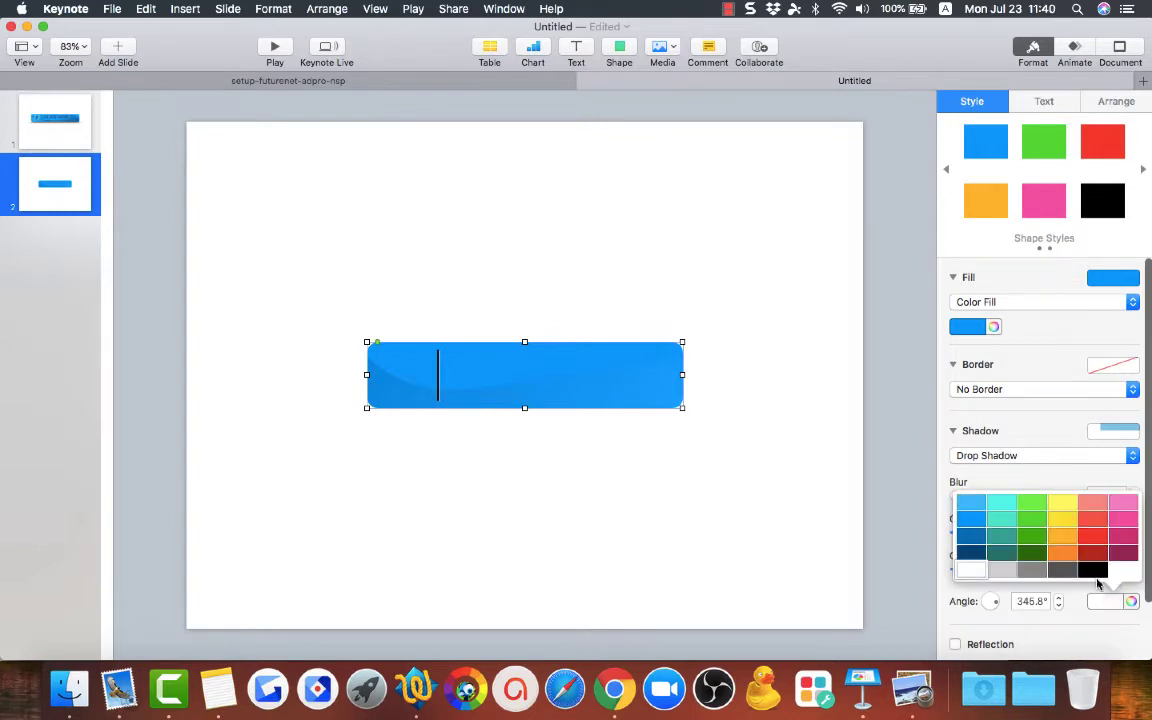
{"action": "left_click", "coordinate": [1093, 569]}
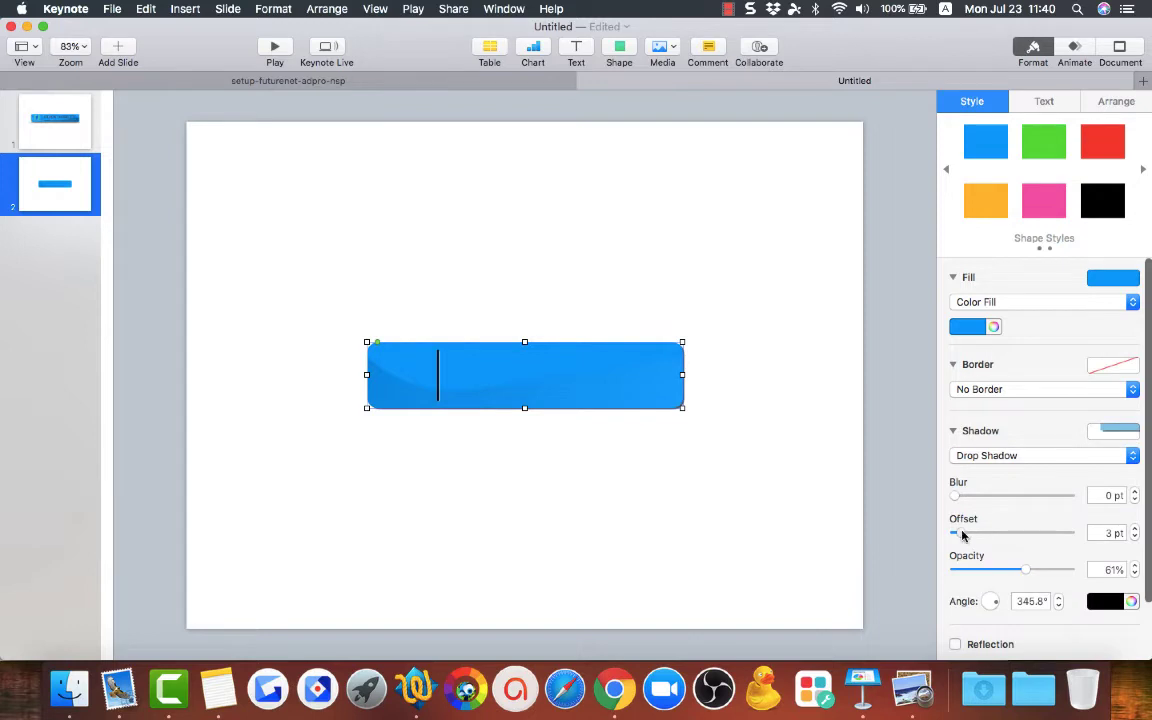
{"action": "mouse_move", "coordinate": [962, 536]}
{"action": "left_mouse_down"}
{"action": "mouse_move", "coordinate": [951, 535]}
{"action": "mouse_move", "coordinate": [967, 535]}
{"action": "left_mouse_up"}
{"action": "mouse_move", "coordinate": [1026, 570]}
{"action": "left_mouse_down"}
{"action": "mouse_move", "coordinate": [1061, 573]}
{"action": "mouse_move", "coordinate": [1019, 578]}
{"action": "left_mouse_up"}
Give the blue rounded rectangle a contact shadow and increase the shadow's offset slightly
{"action": "left_click", "coordinate": [990, 455]}
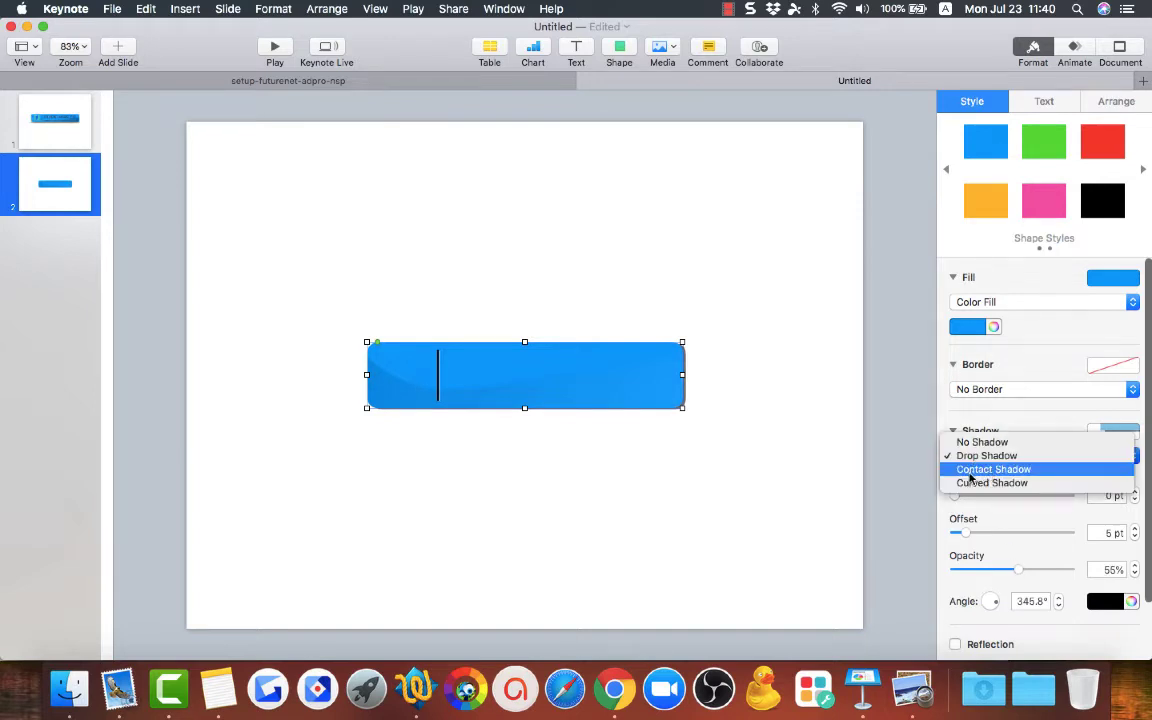
{"action": "left_click", "coordinate": [982, 472]}
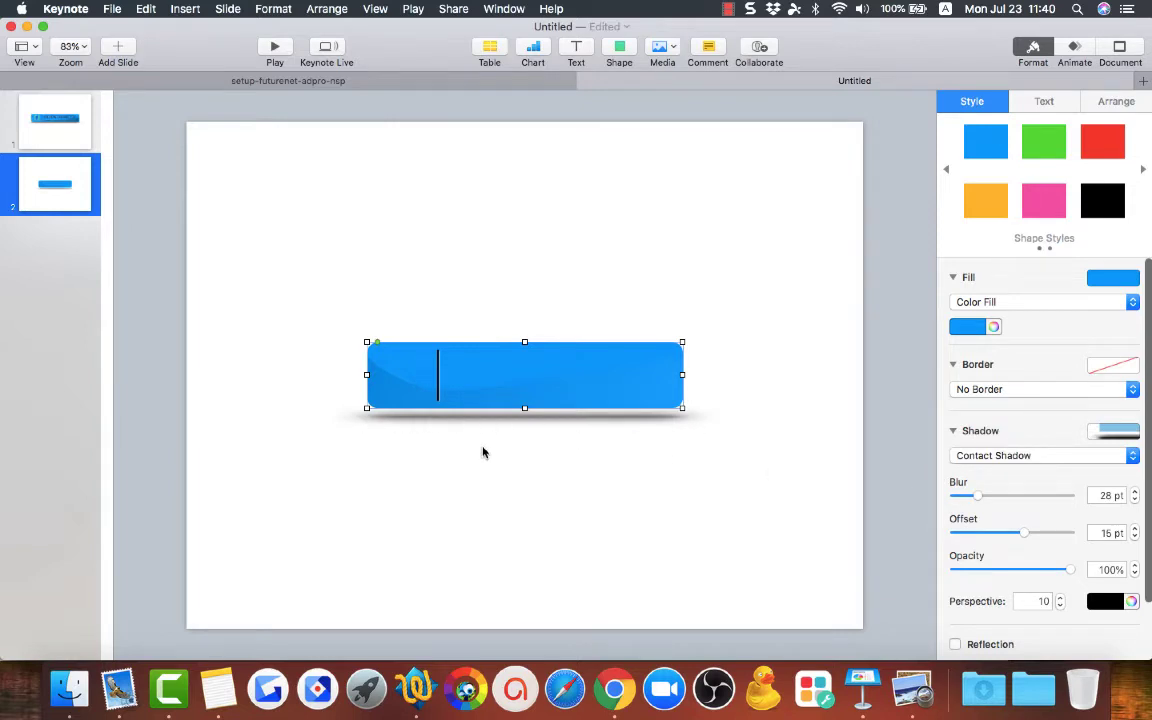
{"action": "left_click", "coordinate": [724, 514]}
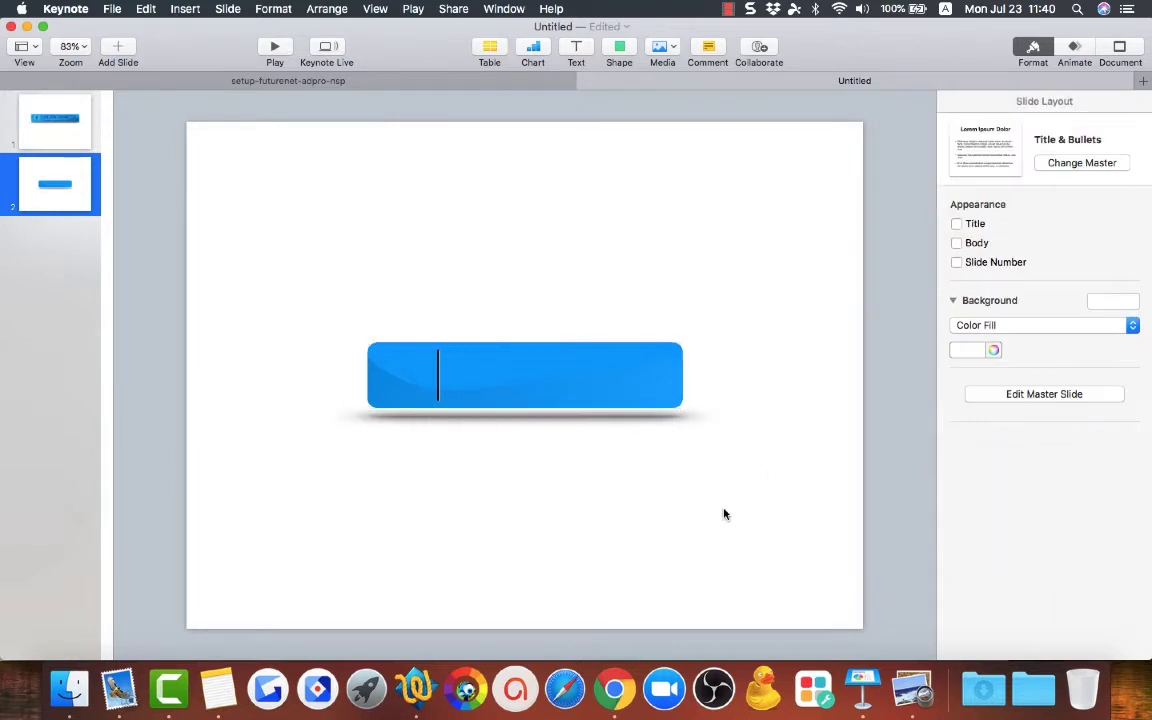
{"action": "left_click", "coordinate": [573, 397]}
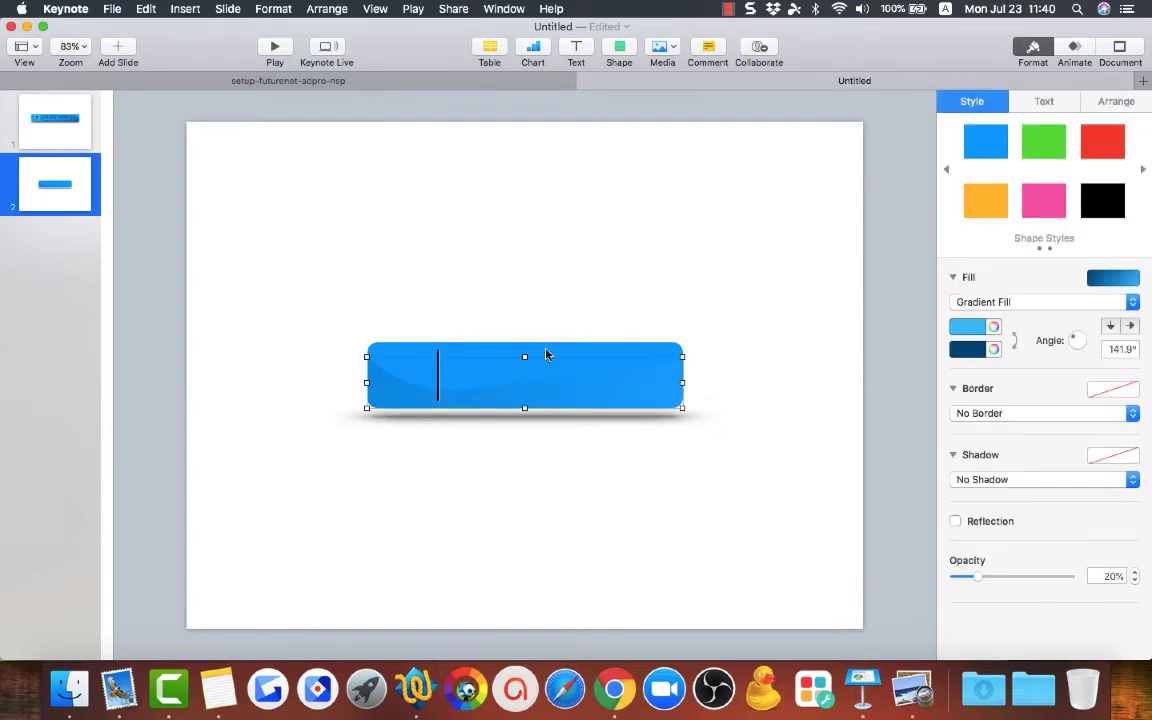
{"action": "left_click", "coordinate": [547, 353]}
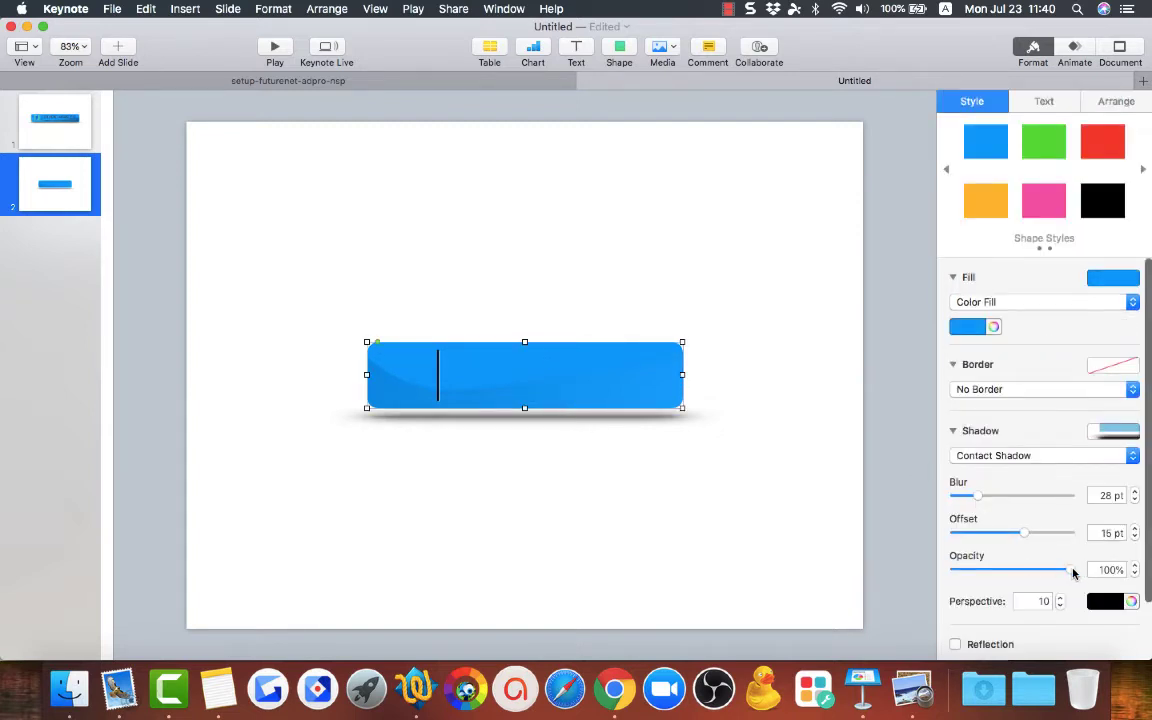
{"action": "mouse_move", "coordinate": [1024, 533]}
{"action": "left_mouse_down"}
{"action": "mouse_move", "coordinate": [1051, 535]}
{"action": "mouse_move", "coordinate": [1013, 533]}
{"action": "mouse_move", "coordinate": [1027, 535]}
{"action": "left_mouse_up"}
{"action": "left_click", "coordinate": [696, 535]}
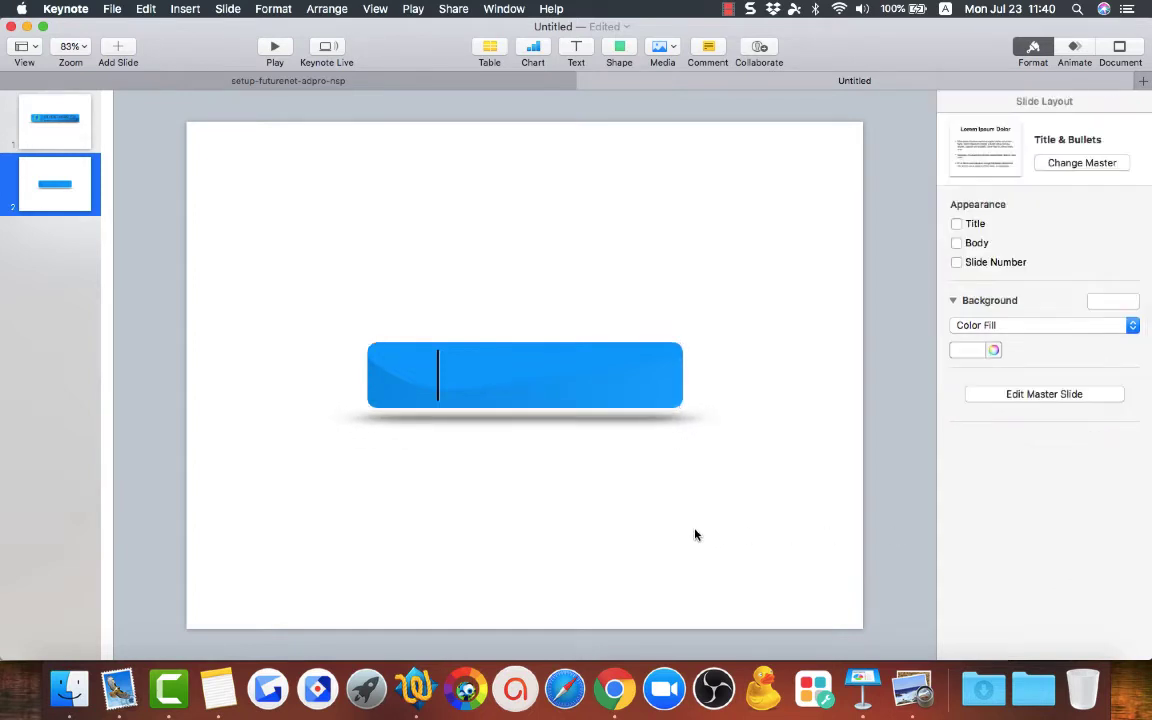
Check slide 1's button, and on slide 2 add a text box over the blue rectangle reading "YES, LET ME IN!"
{"action": "left_click", "coordinate": [60, 128]}
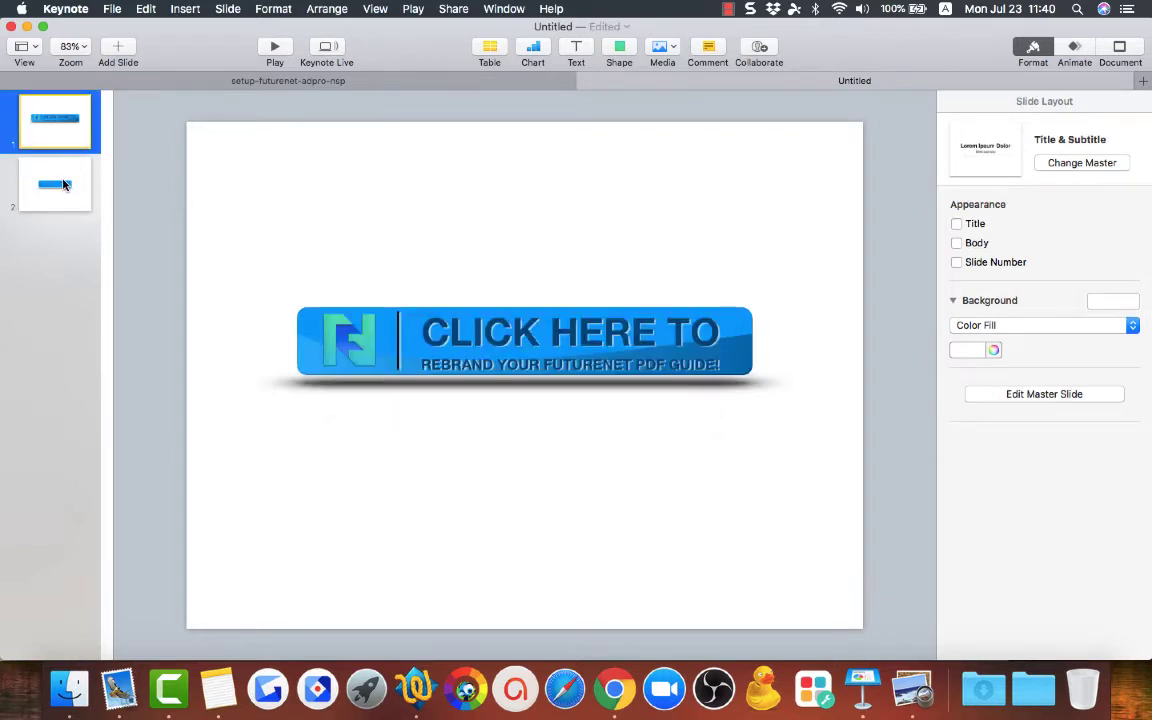
{"action": "left_click", "coordinate": [57, 172]}
{"action": "left_click", "coordinate": [577, 47]}
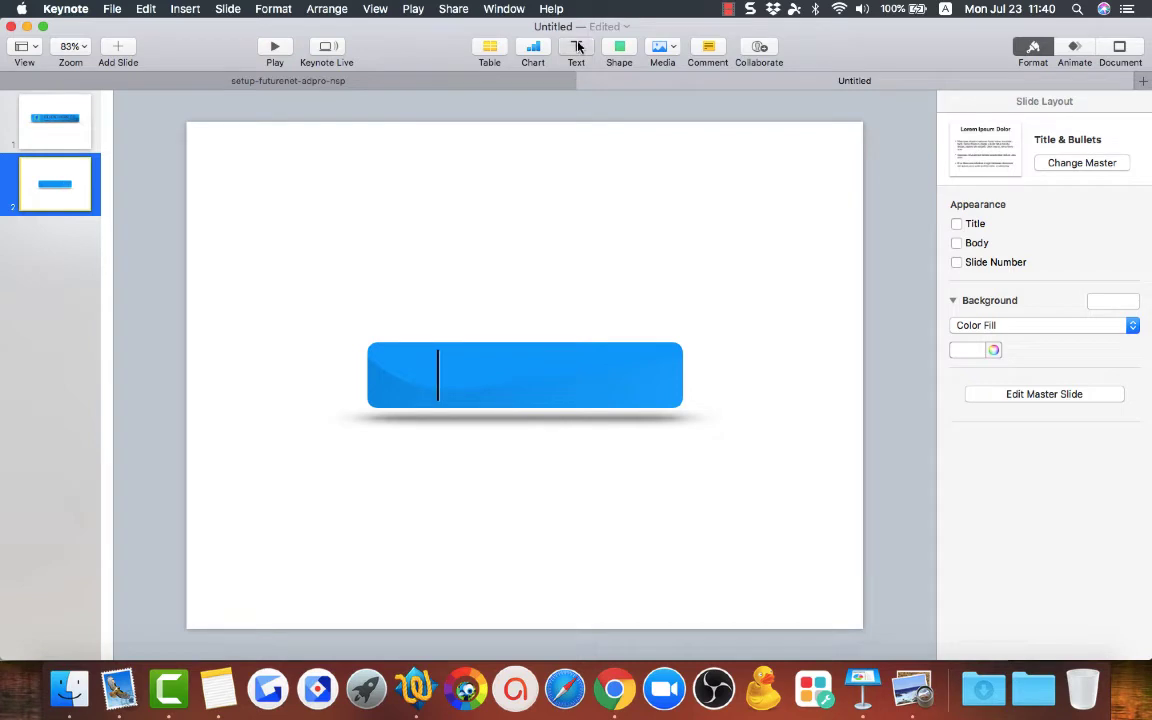
{"action": "left_click_drag", "start_coordinate": [522, 376], "coordinate": [470, 372]}
{"action": "double_click", "coordinate": [470, 372]}
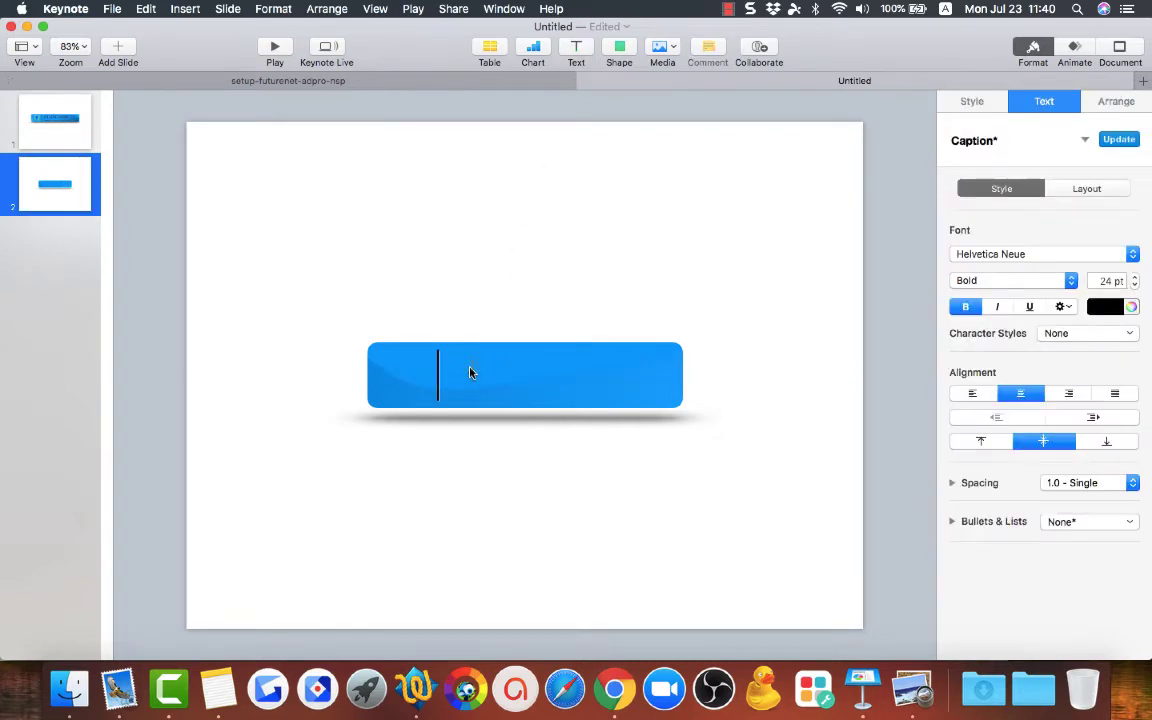
{"action": "type", "text": "YES, LE"}
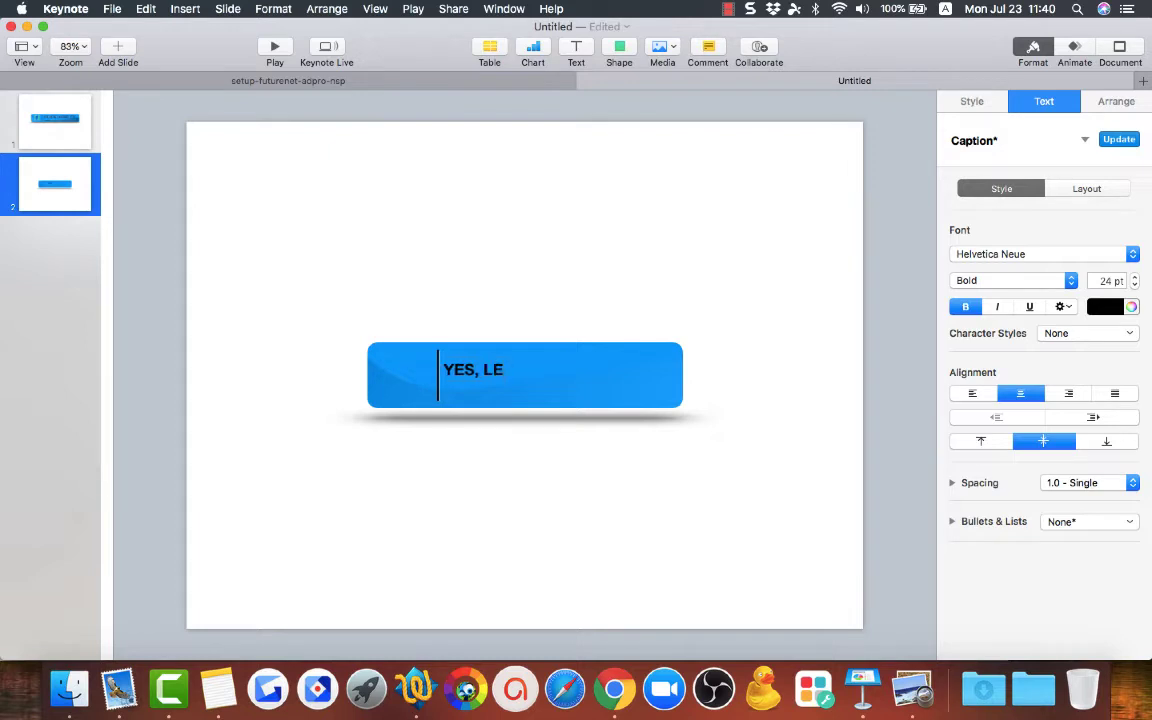
{"action": "type", "text": "T ME IN"}
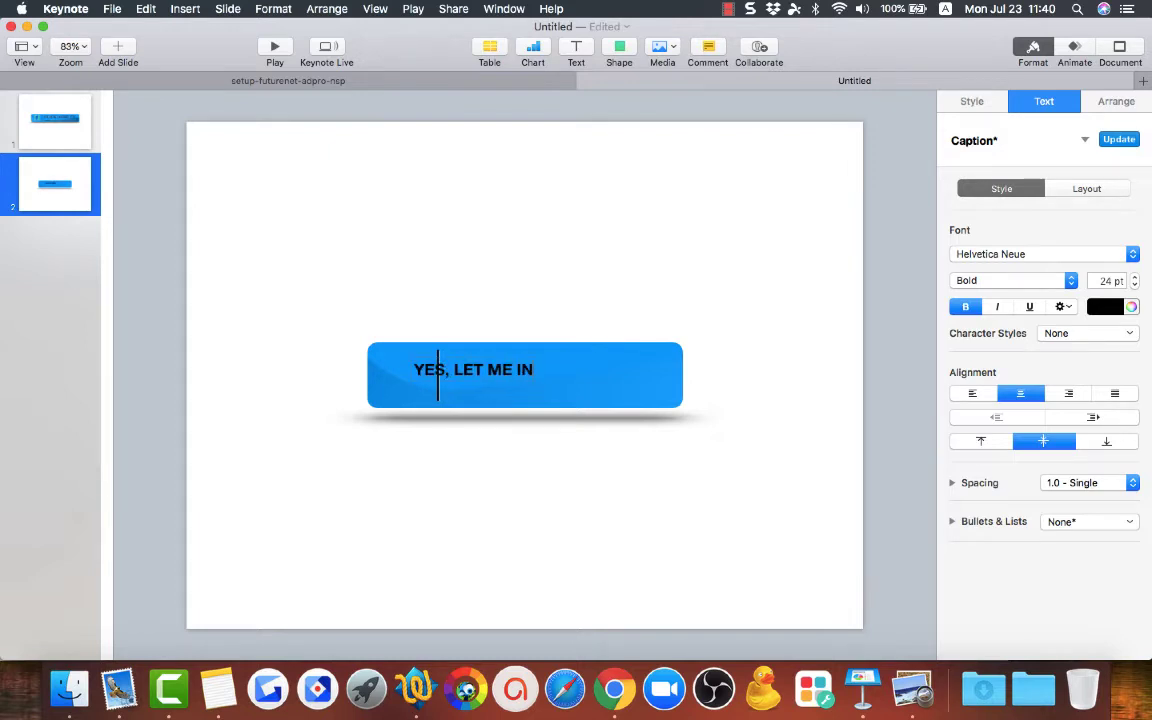
{"action": "type", "text": "!"}
Left-align the "YES, LET ME IN!" text and move its box to the right of the divider line
{"action": "key", "text": "super+a"}
{"action": "left_click", "coordinate": [972, 393]}
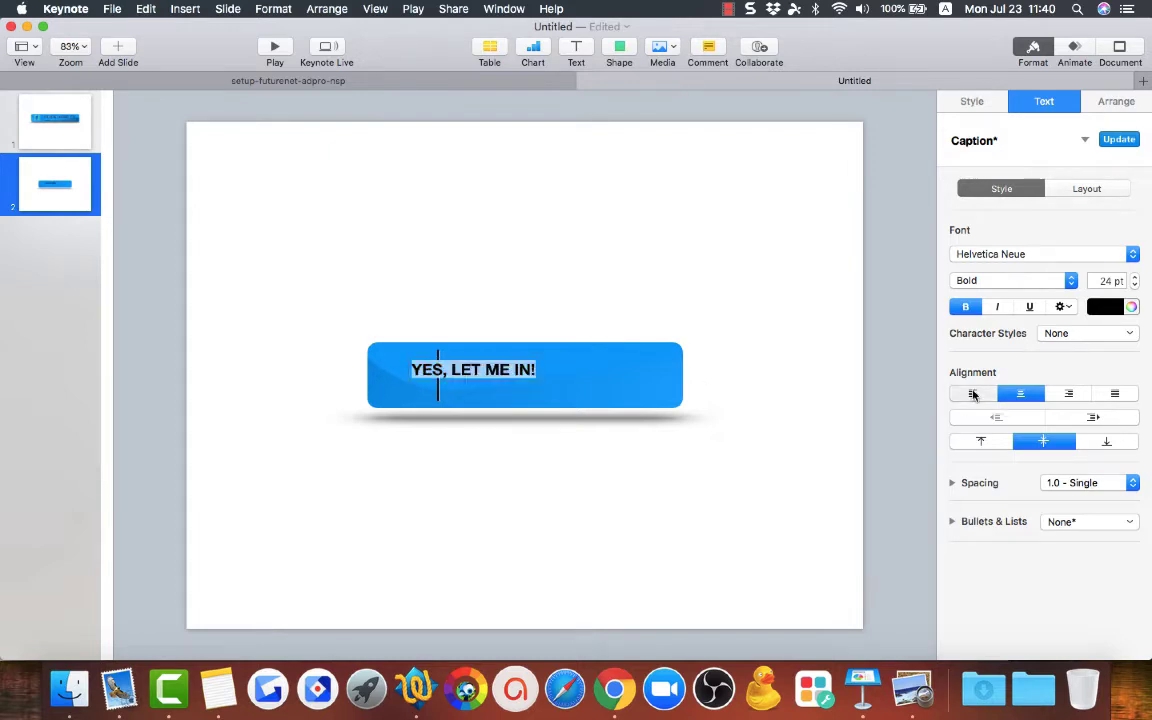
{"action": "left_click", "coordinate": [495, 476]}
{"action": "left_click_drag", "start_coordinate": [487, 371], "coordinate": [538, 372]}
Add a second line reading "JOIN MY TEAM BELOW!" under "YES, LET ME IN!" in the button's text box
{"action": "double_click", "coordinate": [572, 369]}
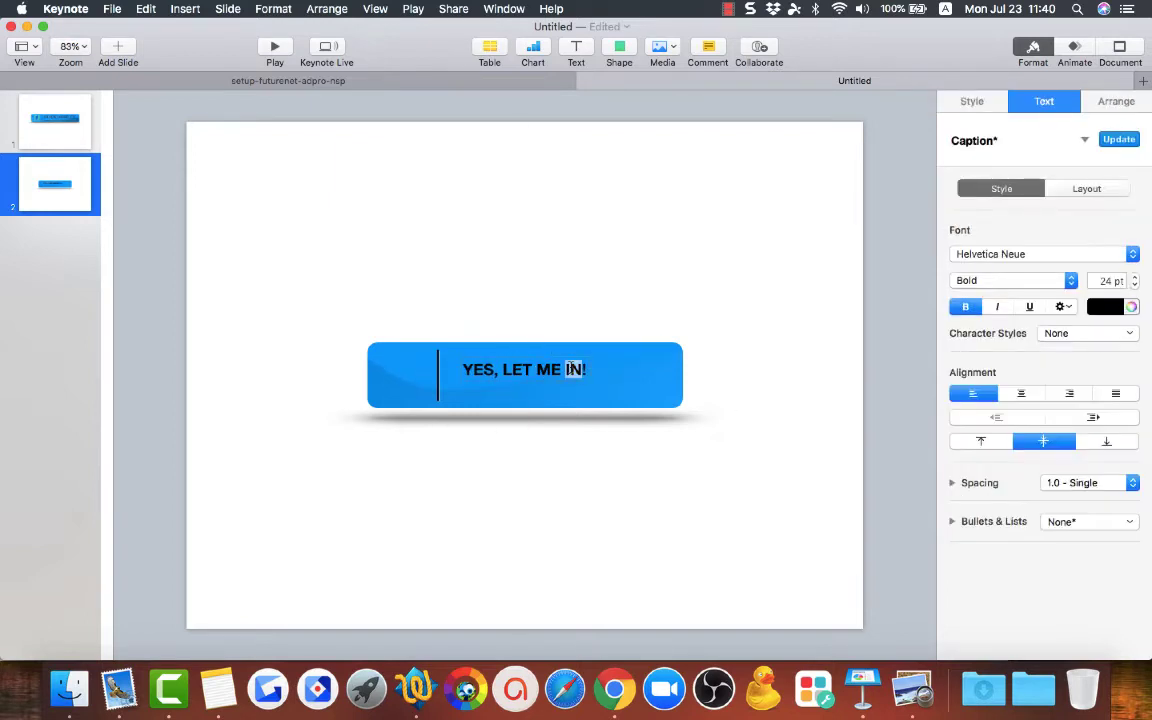
{"action": "left_click", "coordinate": [587, 369]}
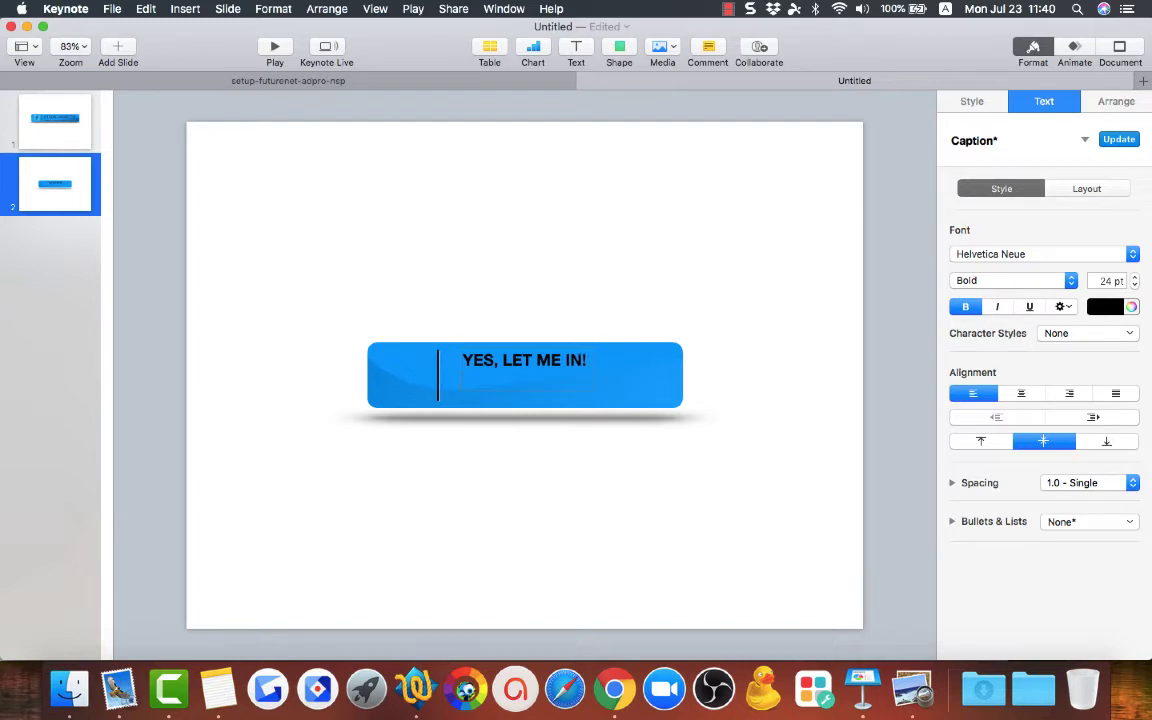
{"action": "type", "text": "JOIN MY TEAM BE"}
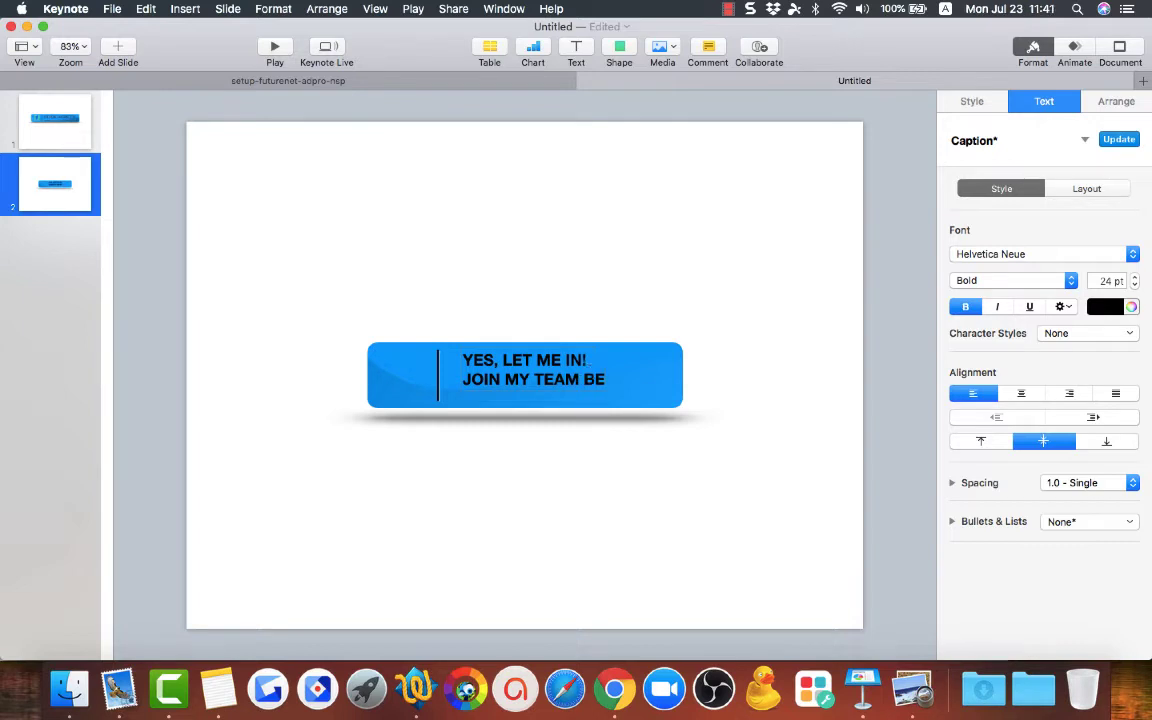
{"action": "type", "text": "LOW!"}
{"action": "left_click", "coordinate": [604, 452]}
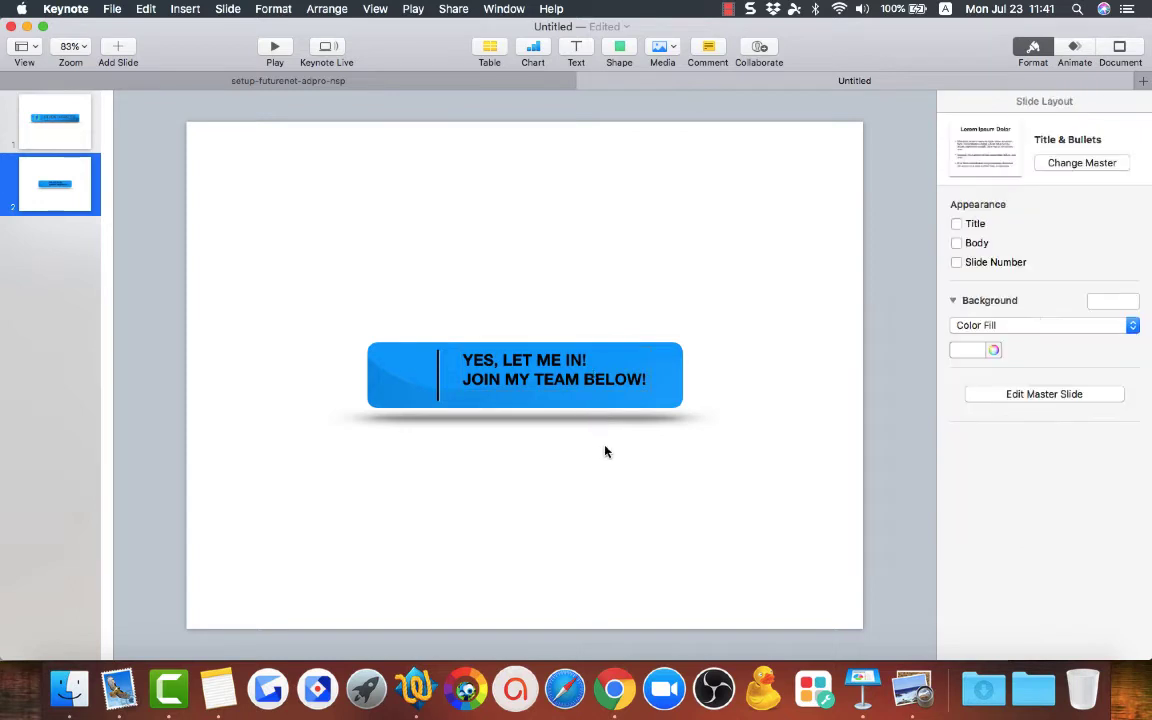
Reposition the text box slightly on the button and set the "YES, LET ME IN!" line to 33 pt
{"action": "left_click_drag", "start_coordinate": [537, 380], "coordinate": [549, 383]}
{"action": "double_click", "coordinate": [542, 366]}
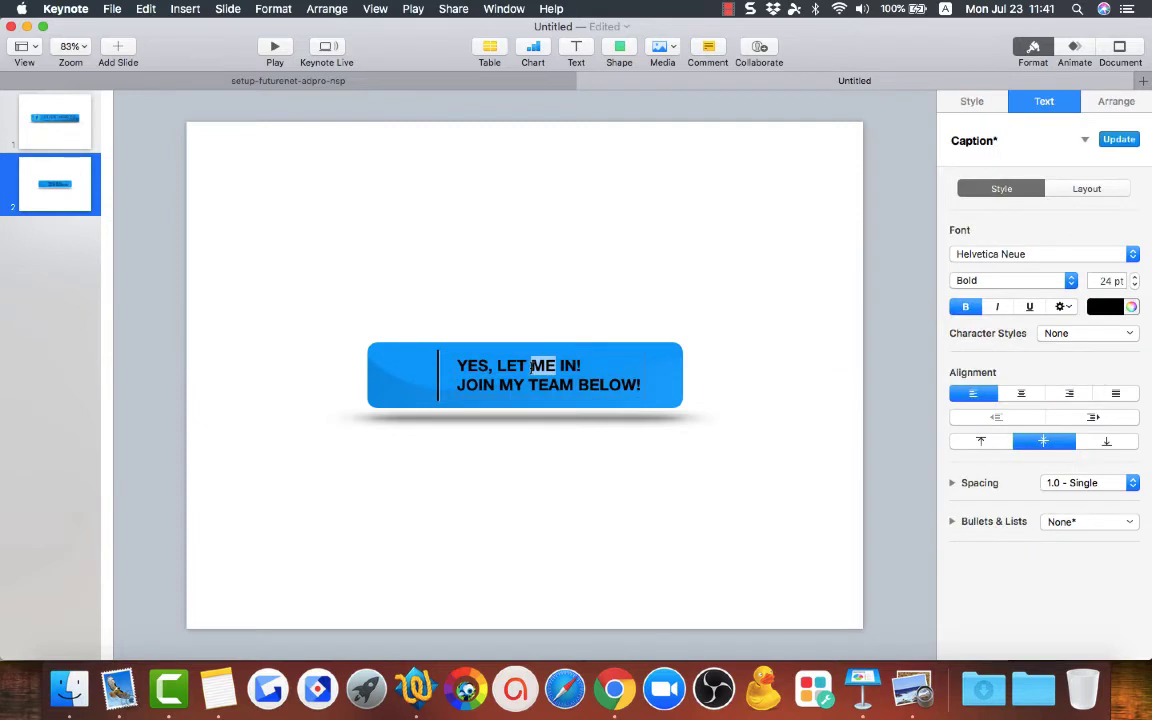
{"action": "left_click_drag", "start_coordinate": [460, 364], "coordinate": [580, 366]}
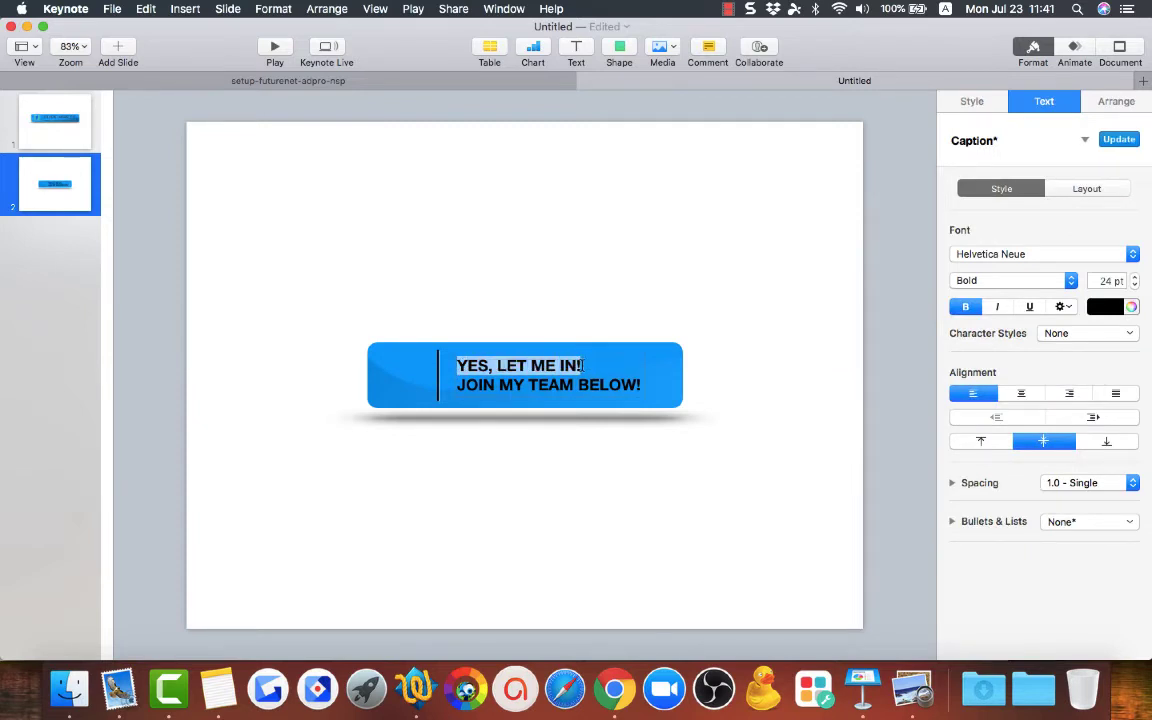
{"action": "left_click", "coordinate": [1135, 277]}
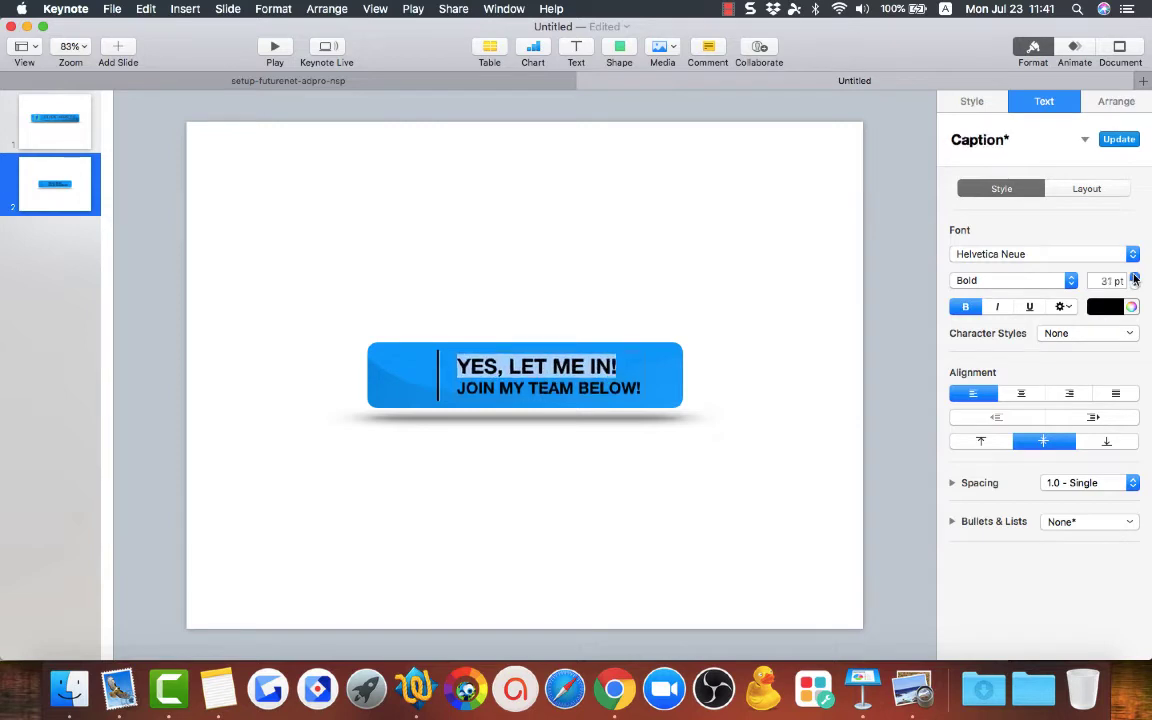
{"action": "left_click", "coordinate": [1135, 277]}
{"action": "left_click", "coordinate": [1135, 277]}
{"action": "left_click", "coordinate": [1135, 277]}
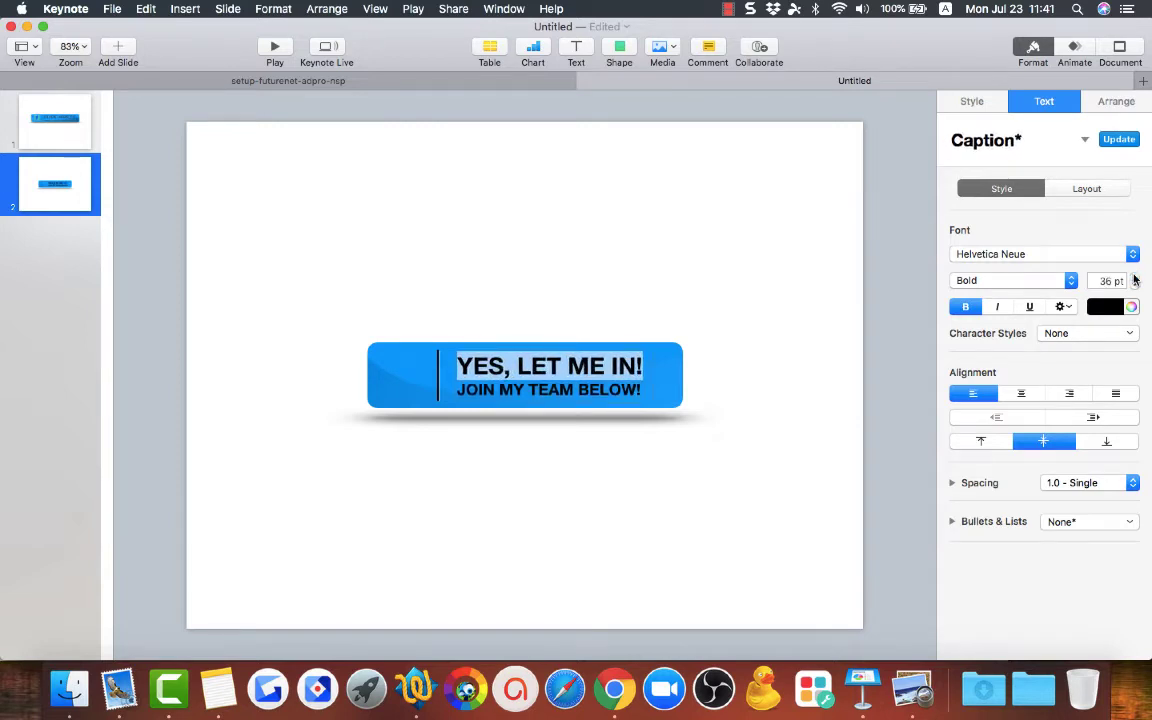
{"action": "left_click", "coordinate": [1135, 286]}
{"action": "left_click", "coordinate": [1135, 286]}
{"action": "left_click", "coordinate": [1135, 286]}
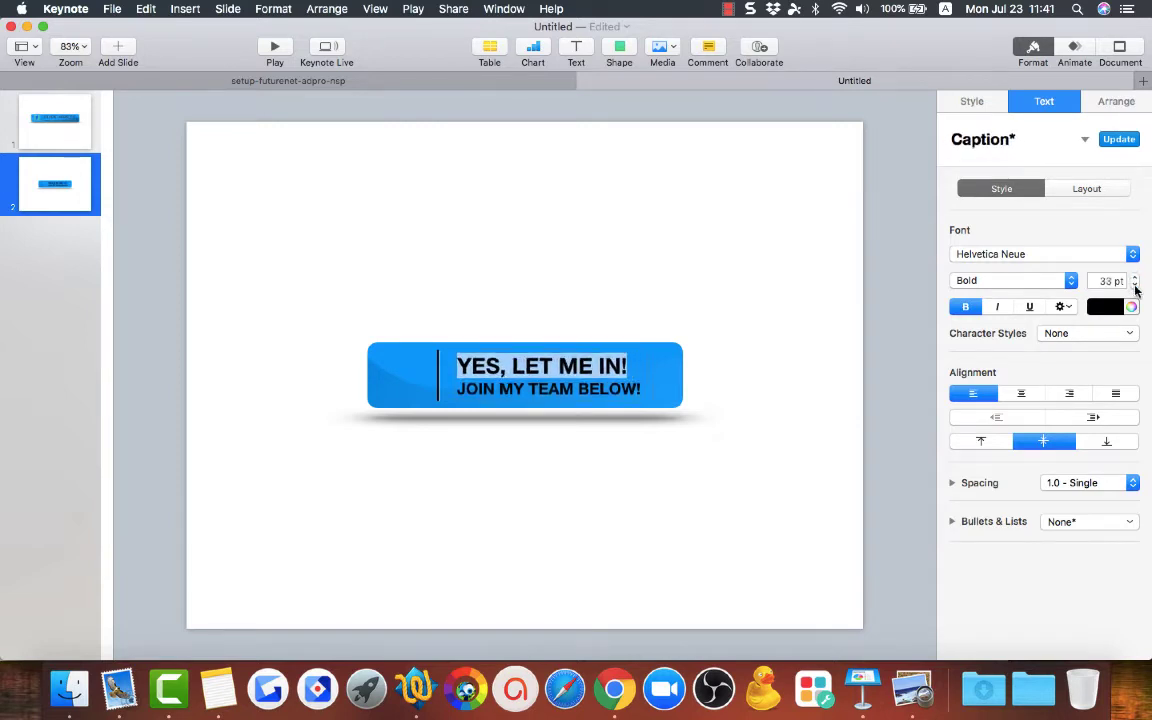
Reduce the font size of the "JOIN MY TEAM BELOW!" line by 2 pt
{"action": "left_click", "coordinate": [606, 399]}
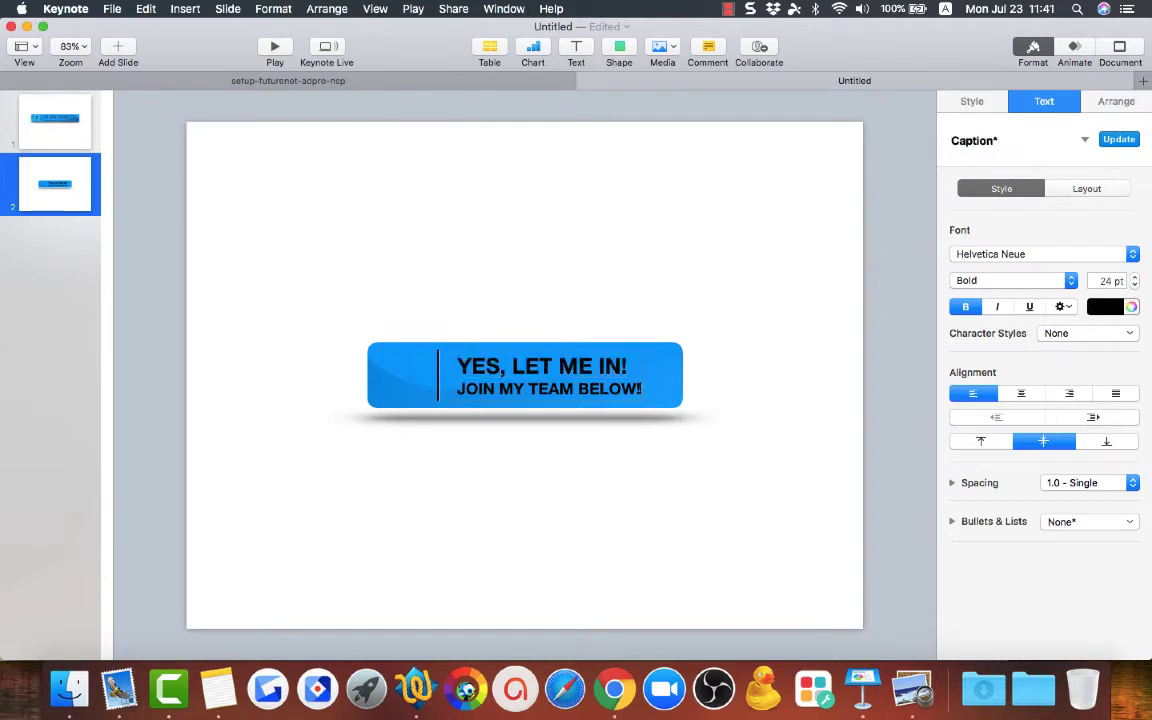
{"action": "left_click_drag", "start_coordinate": [641, 389], "coordinate": [448, 389]}
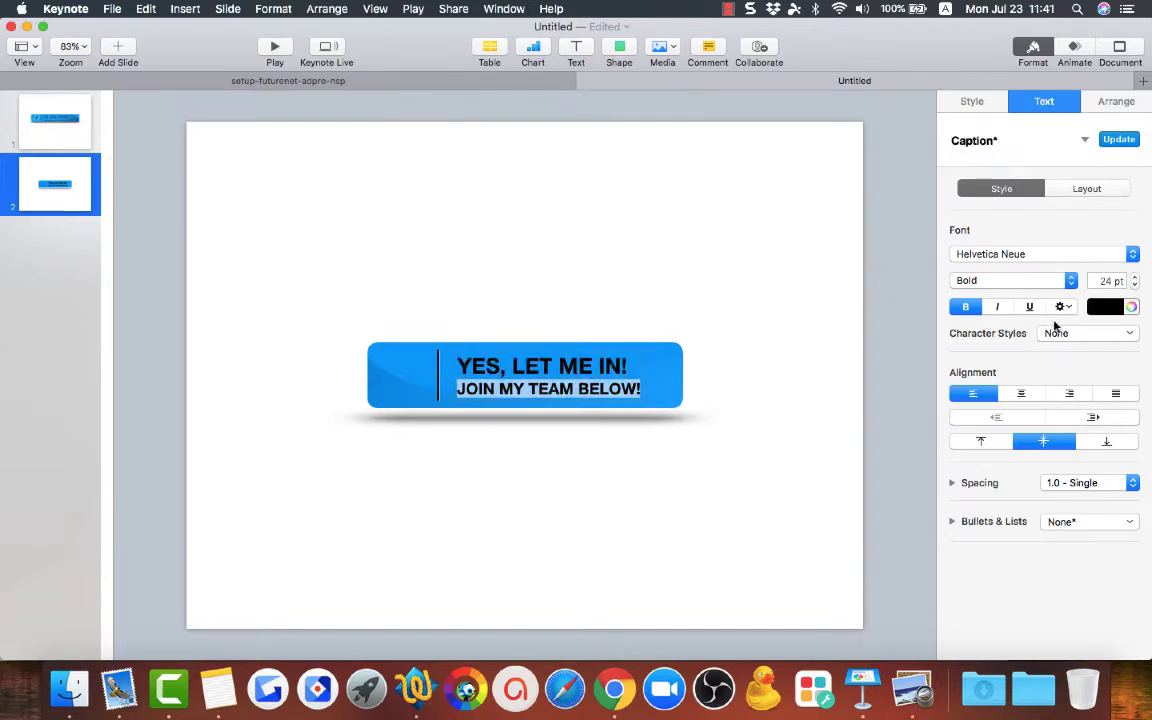
{"action": "left_click", "coordinate": [1134, 288]}
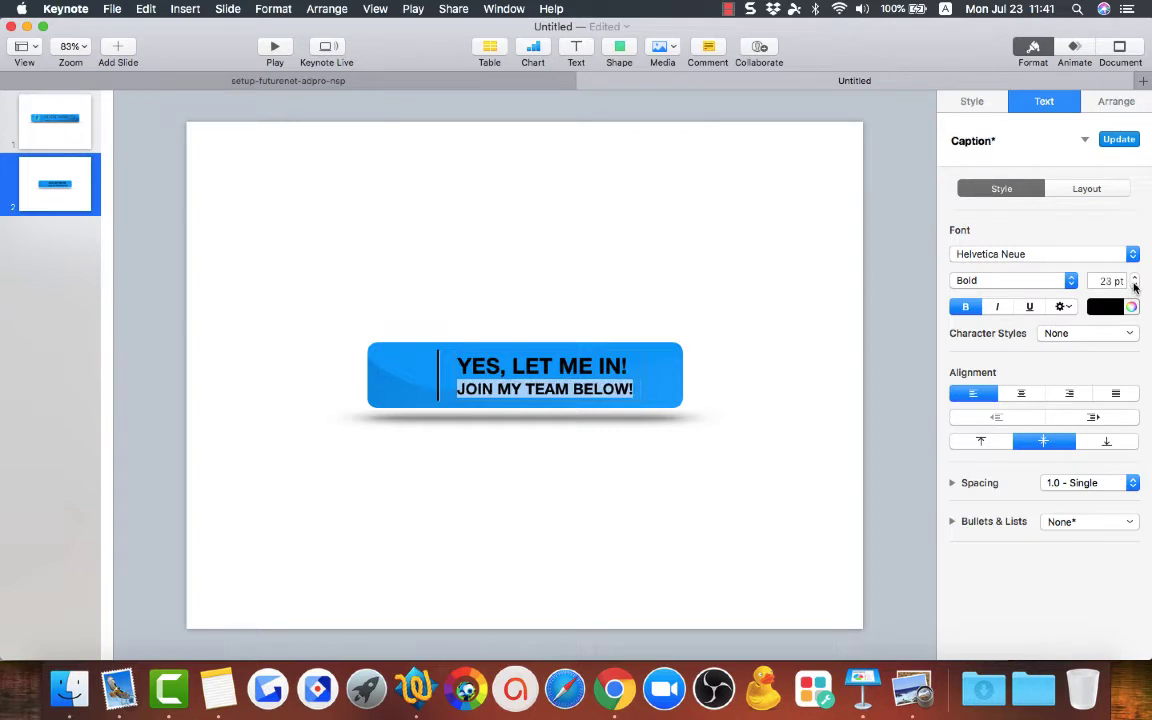
{"action": "left_click", "coordinate": [1134, 288]}
{"action": "left_click", "coordinate": [648, 428]}
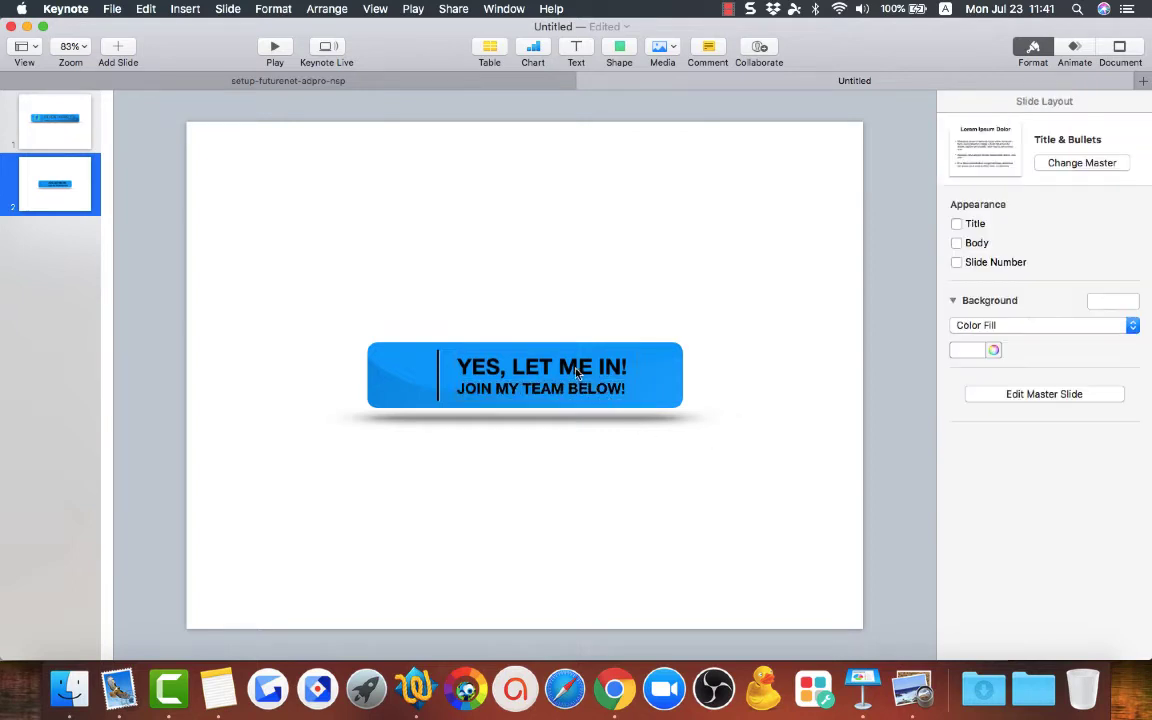
Nudge the text box right and give it a white drop shadow with a 3 pt offset and a slightly adjusted angle
{"action": "left_click_drag", "start_coordinate": [577, 372], "coordinate": [587, 375]}
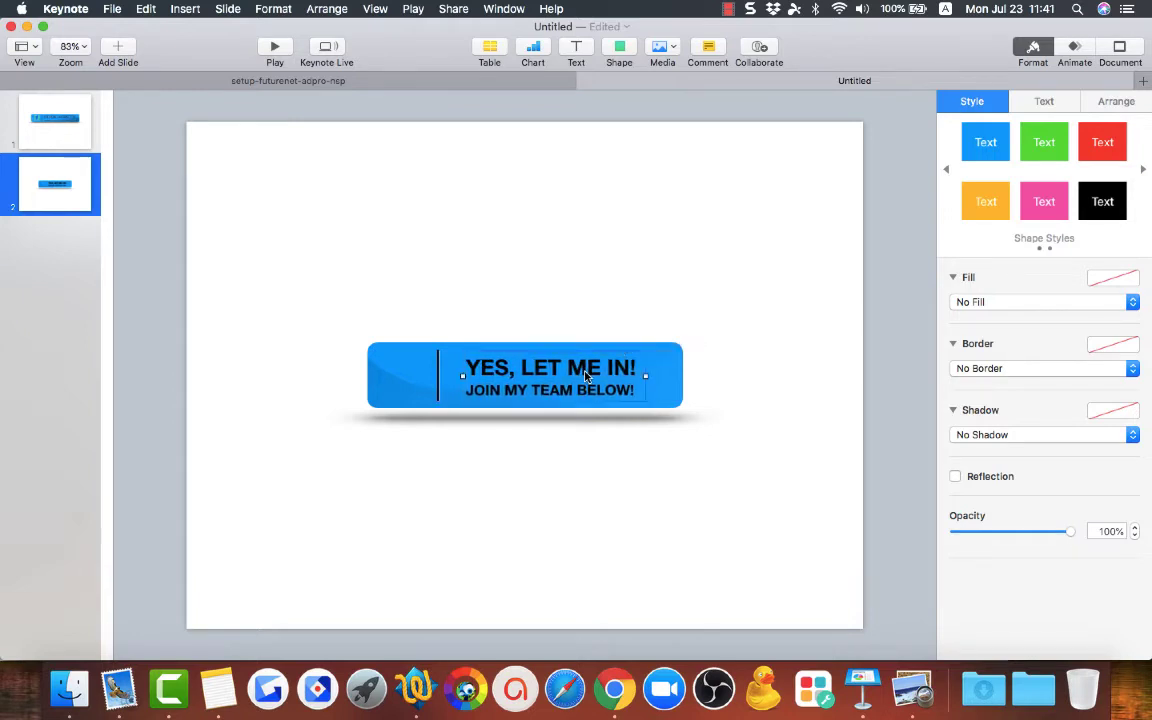
{"action": "left_click", "coordinate": [957, 442]}
{"action": "left_click", "coordinate": [969, 451]}
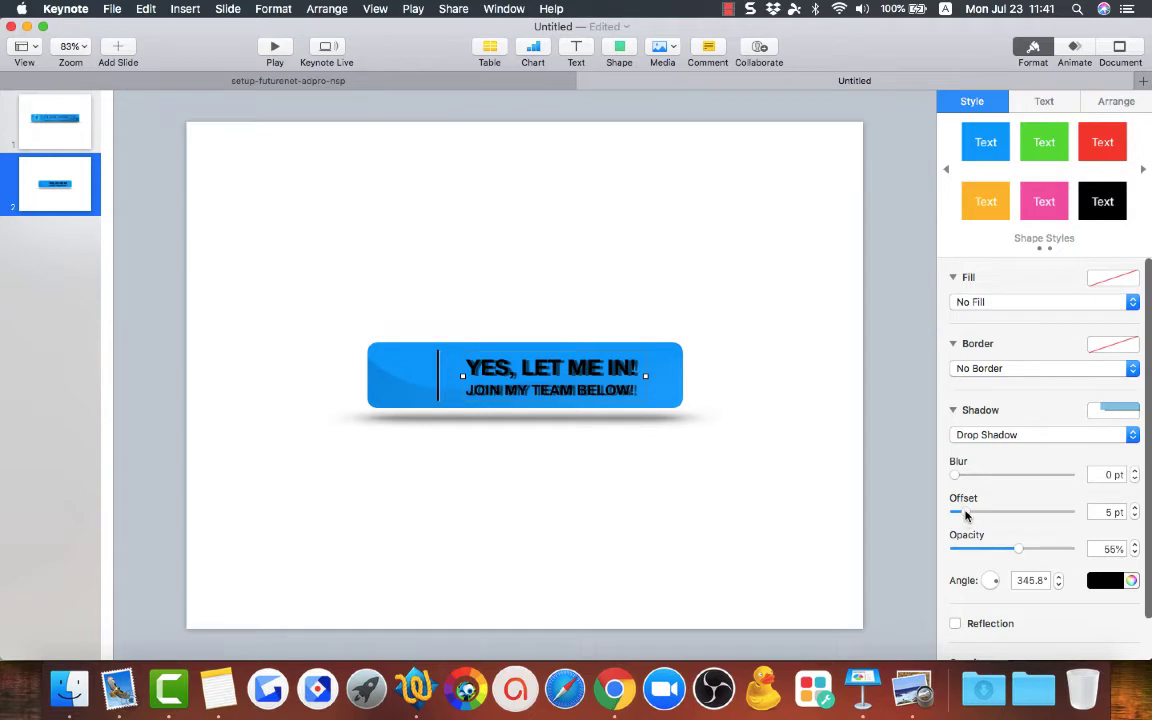
{"action": "left_click_drag", "start_coordinate": [969, 512], "coordinate": [963, 516]}
{"action": "left_click", "coordinate": [1112, 583]}
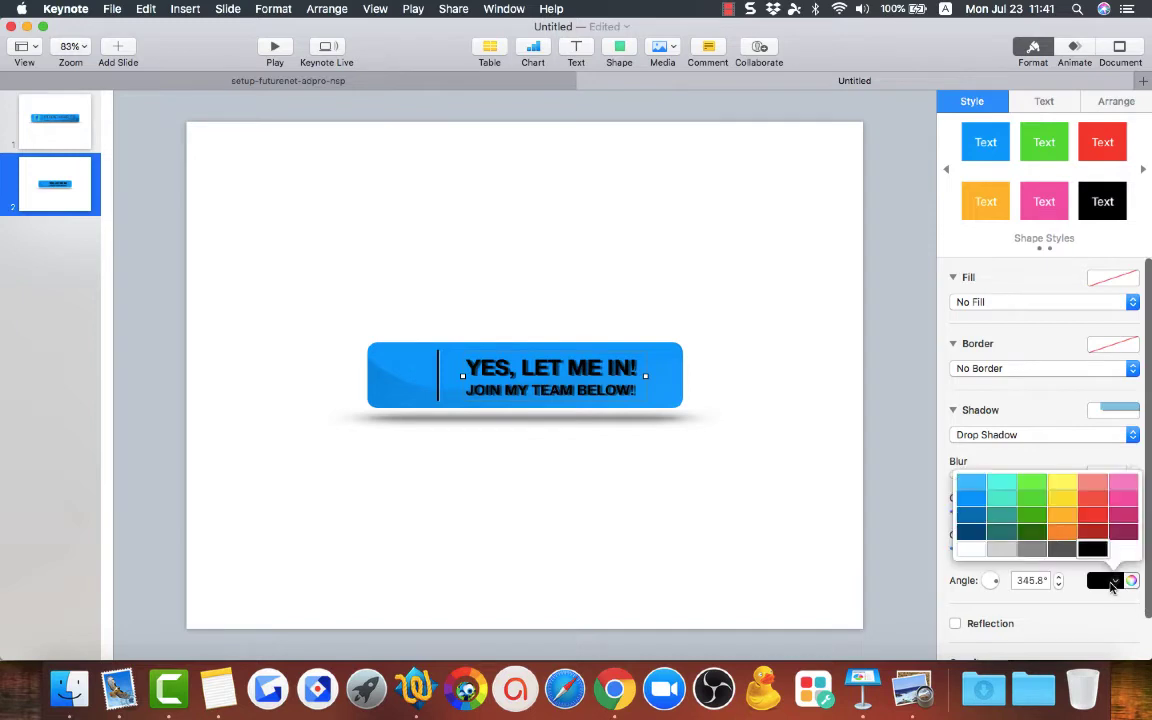
{"action": "left_click", "coordinate": [970, 549]}
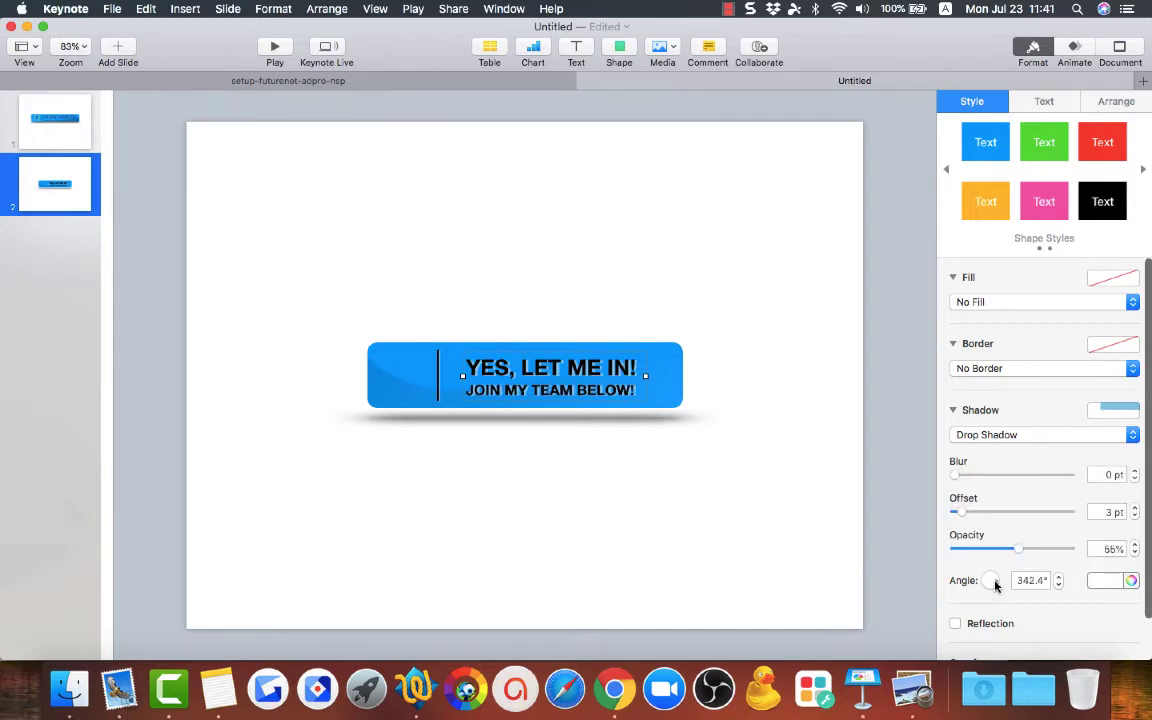
{"action": "left_click_drag", "start_coordinate": [995, 586], "coordinate": [997, 586]}
Colour both lines of the button text dark blue and compare the result with the button on slide 1
{"action": "left_click", "coordinate": [617, 371]}
{"action": "key", "text": "super+a"}
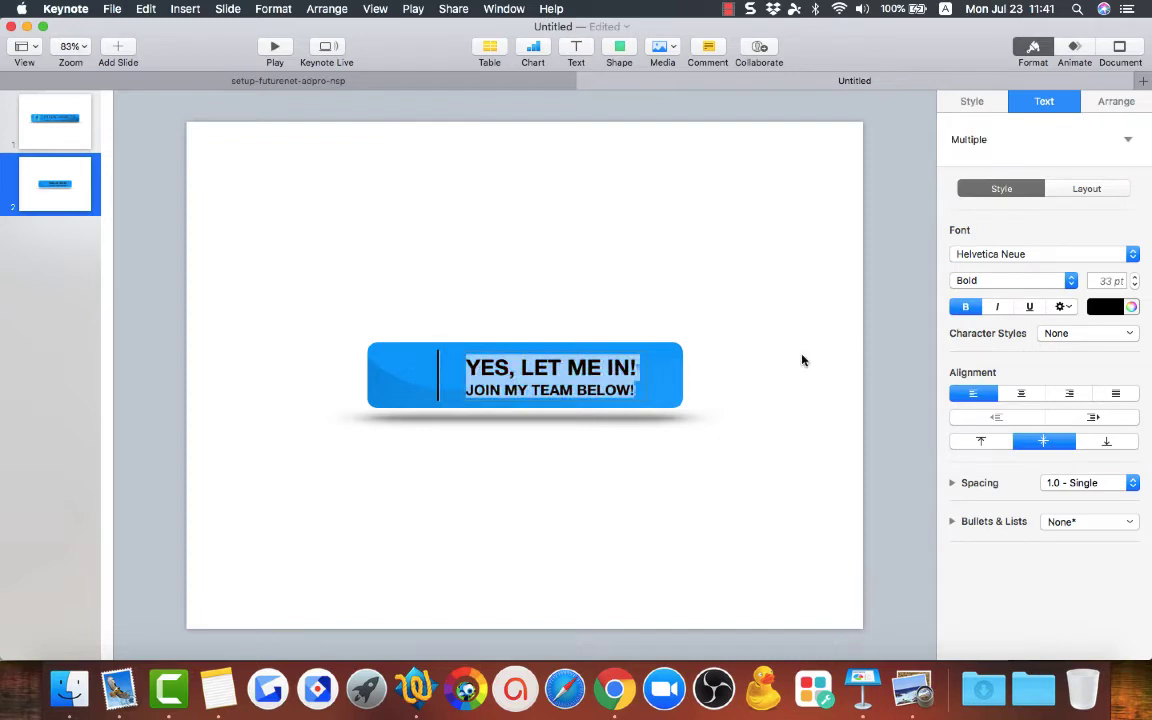
{"action": "left_click", "coordinate": [1117, 310]}
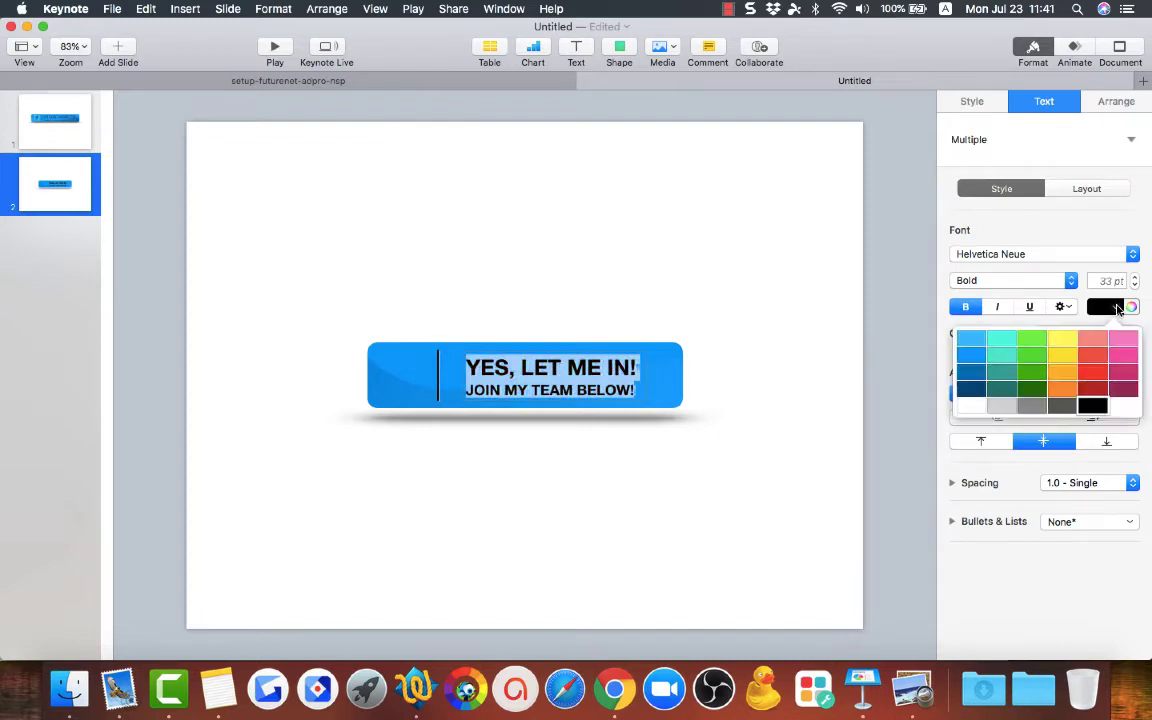
{"action": "left_click", "coordinate": [965, 392]}
{"action": "left_click", "coordinate": [682, 472]}
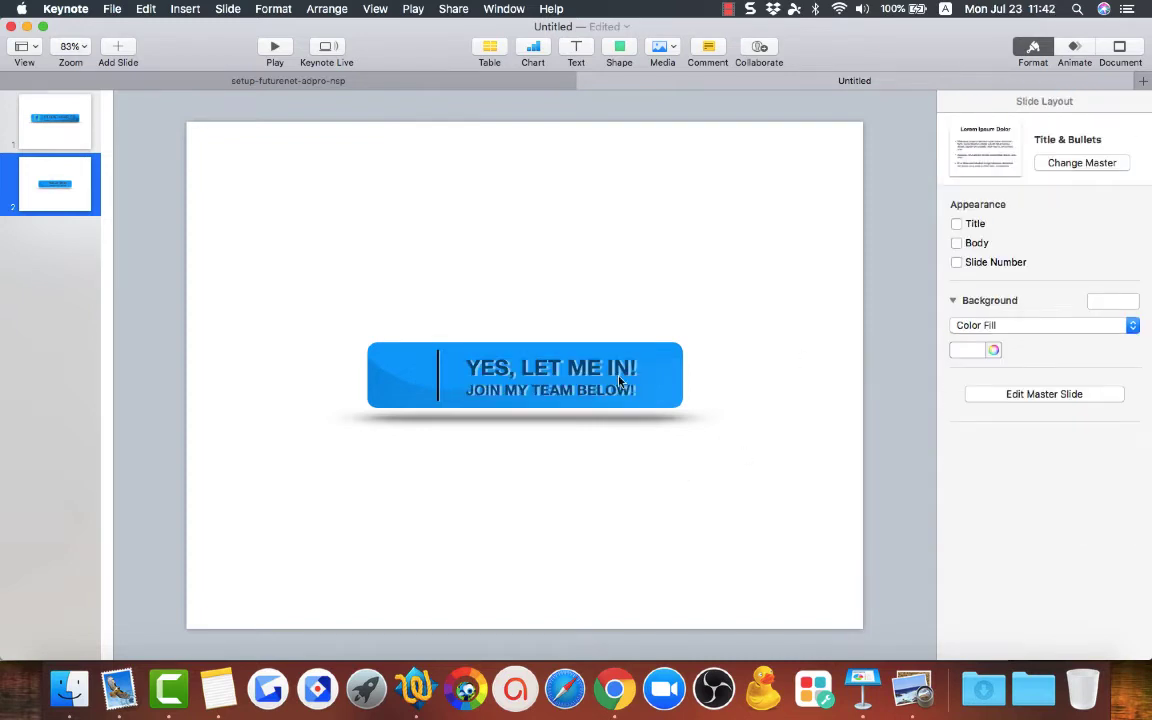
{"action": "left_click", "coordinate": [46, 119]}
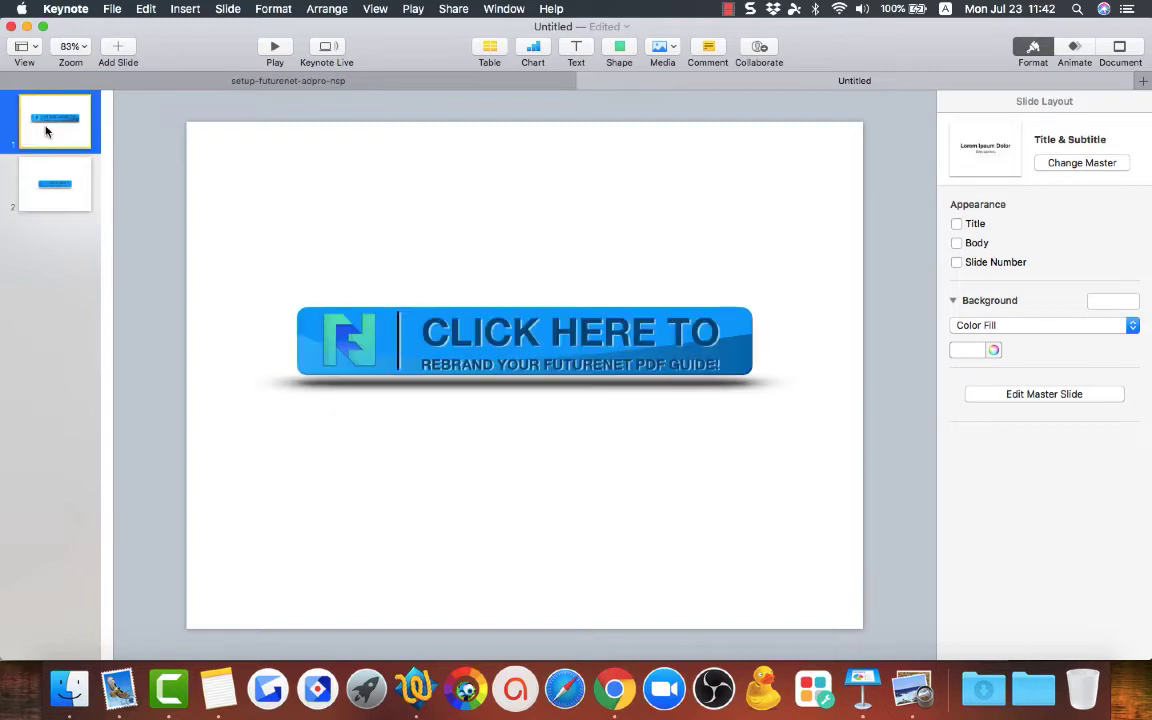
{"action": "left_click", "coordinate": [57, 183]}
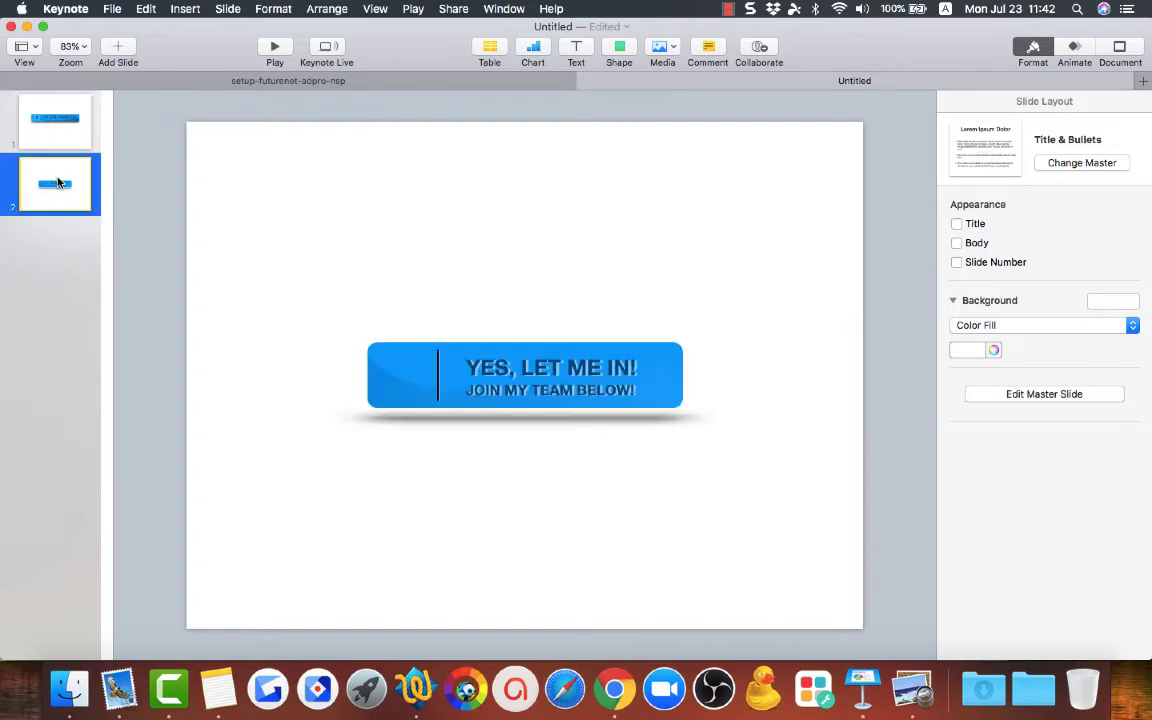
Change the font of both button text lines to Boogaloo at 36 pt
{"action": "triple_click", "coordinate": [472, 372]}
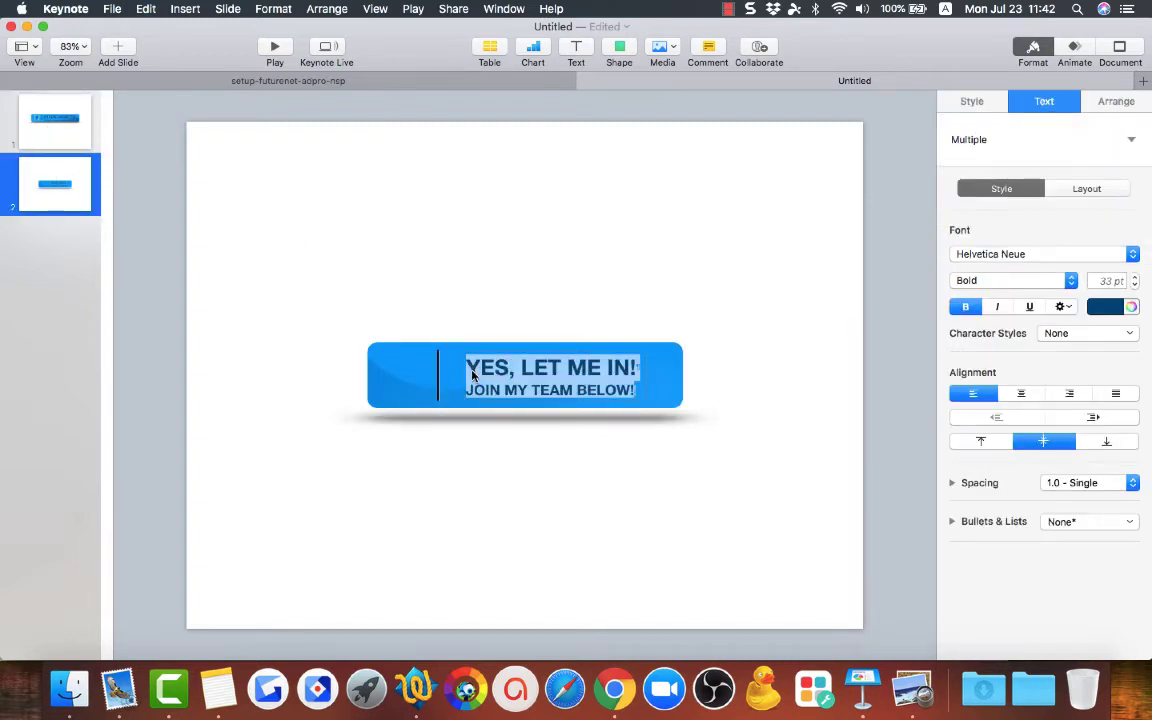
{"action": "left_click", "coordinate": [1018, 254]}
{"action": "scroll", "coordinate": [1018, 255], "scroll_direction": "up", "scroll_amount": 15}
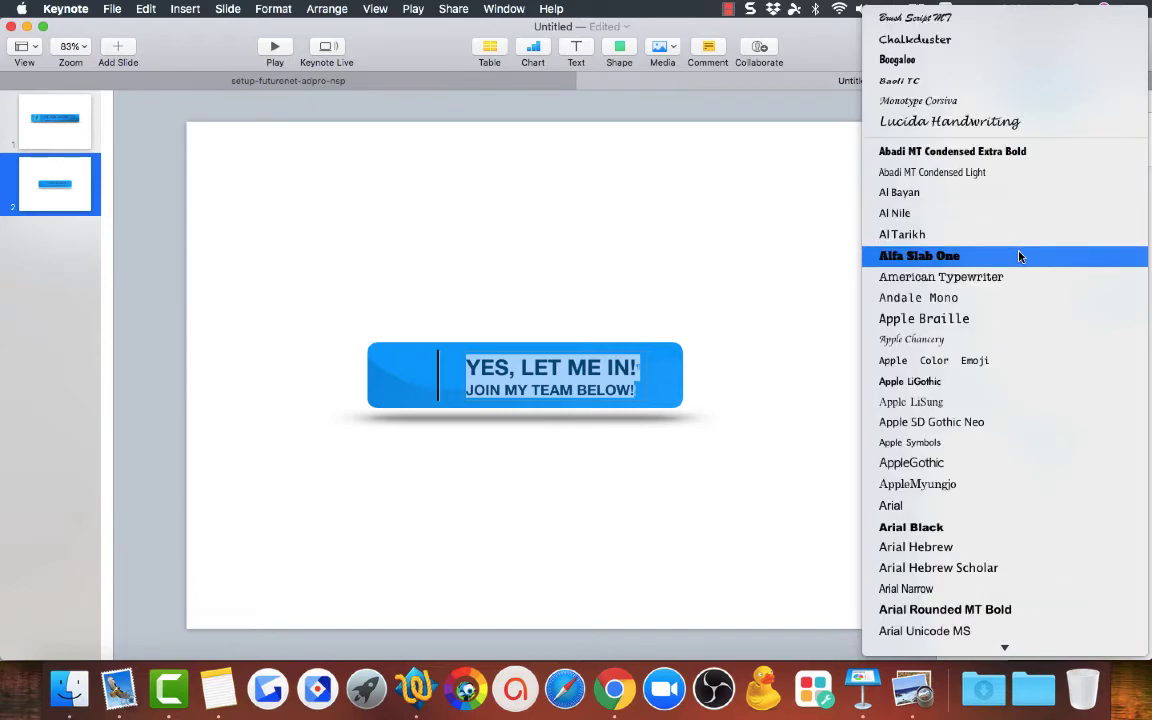
{"action": "left_click", "coordinate": [908, 62]}
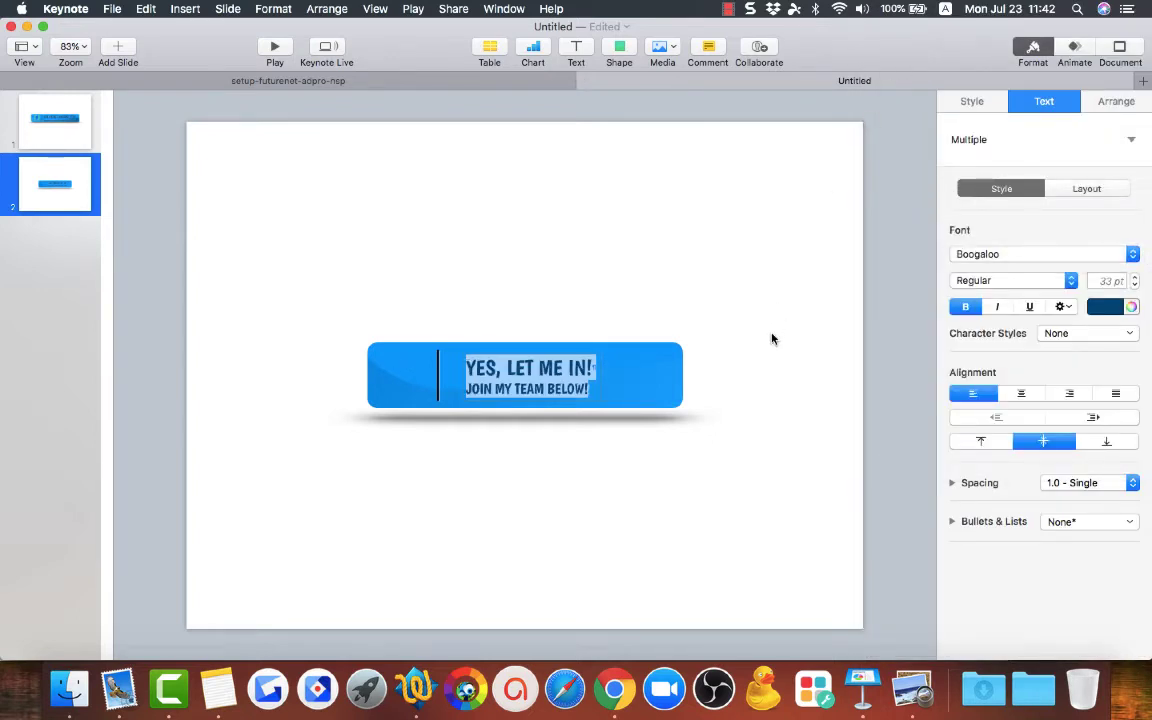
{"action": "left_click", "coordinate": [1135, 279]}
{"action": "left_click", "coordinate": [1135, 279]}
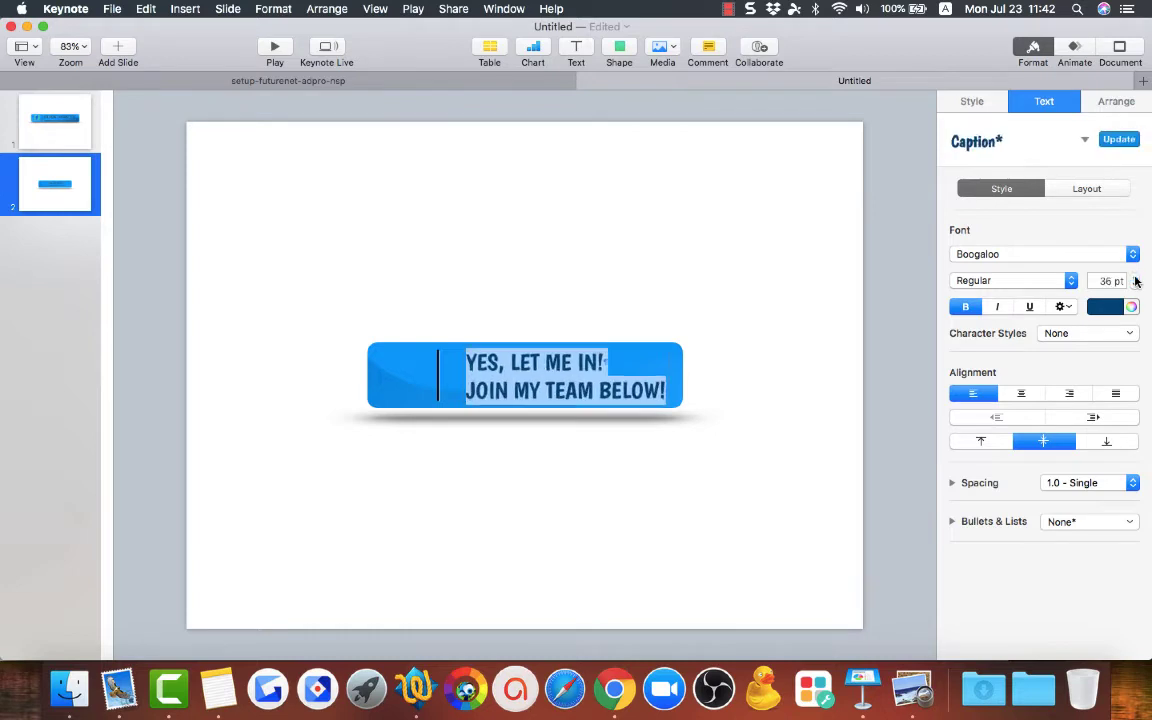
Enlarge the "YES, LET ME IN!" line to 43 pt
{"action": "left_click", "coordinate": [603, 364]}
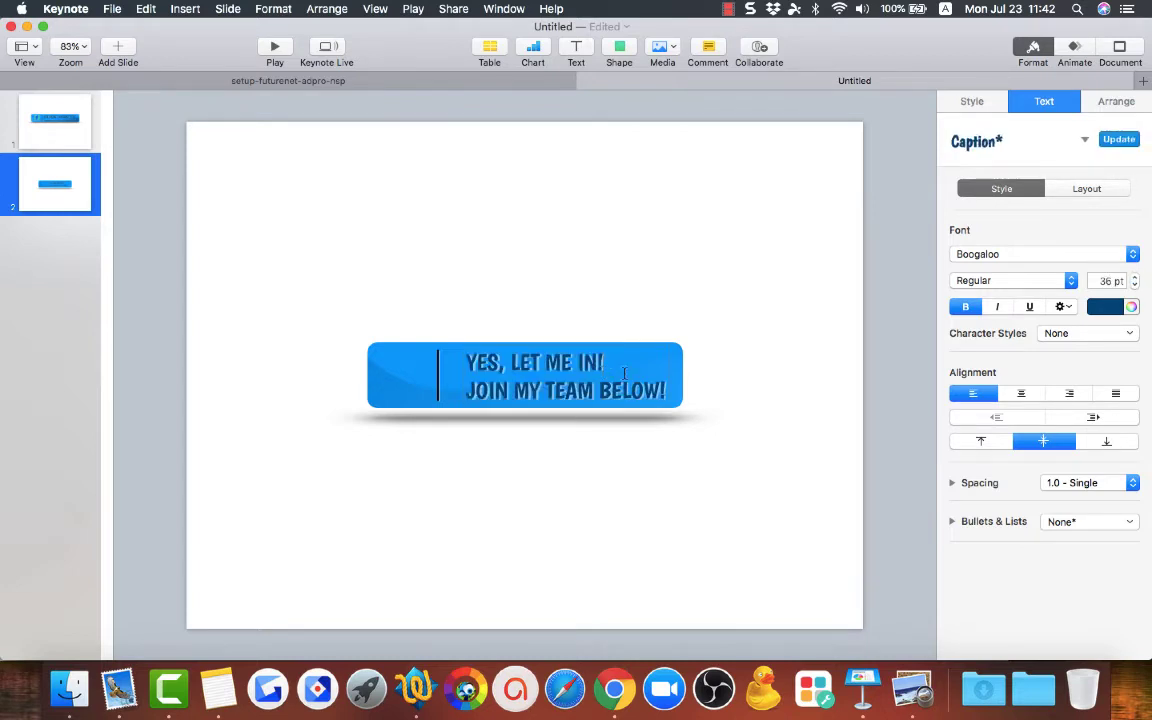
{"action": "left_click_drag", "start_coordinate": [615, 364], "coordinate": [460, 363]}
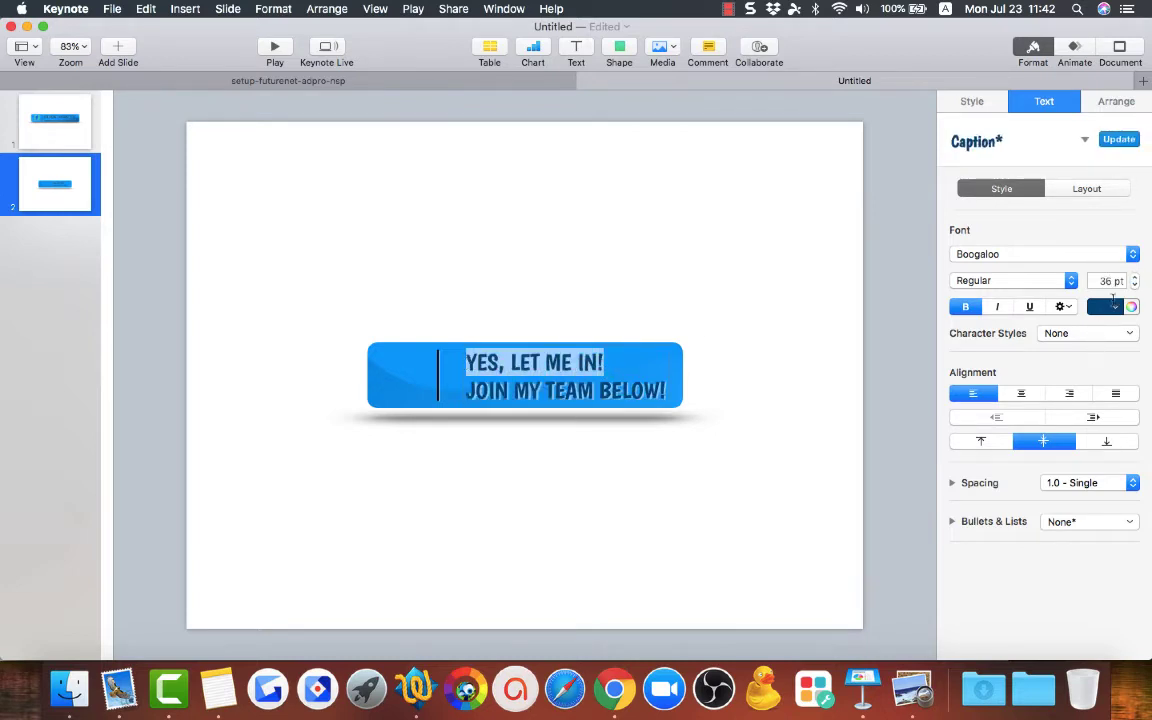
{"action": "left_click", "coordinate": [1134, 277]}
{"action": "left_click", "coordinate": [1134, 277]}
{"action": "left_click", "coordinate": [1134, 277]}
{"action": "left_click", "coordinate": [1134, 277]}
{"action": "left_click", "coordinate": [1134, 277]}
{"action": "left_click", "coordinate": [1134, 277]}
{"action": "left_click", "coordinate": [1134, 277]}
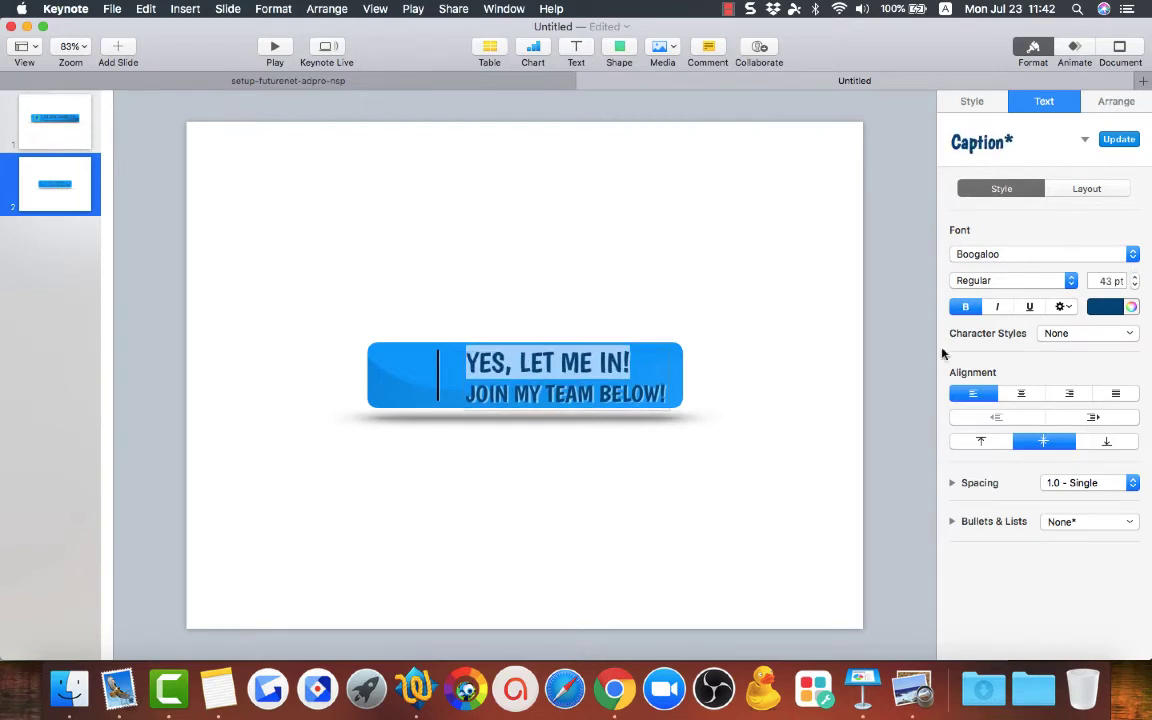
Reduce the "JOIN MY TEAM BELOW!" line to 29 pt and shift the button's text box slightly right
{"action": "left_click", "coordinate": [666, 393]}
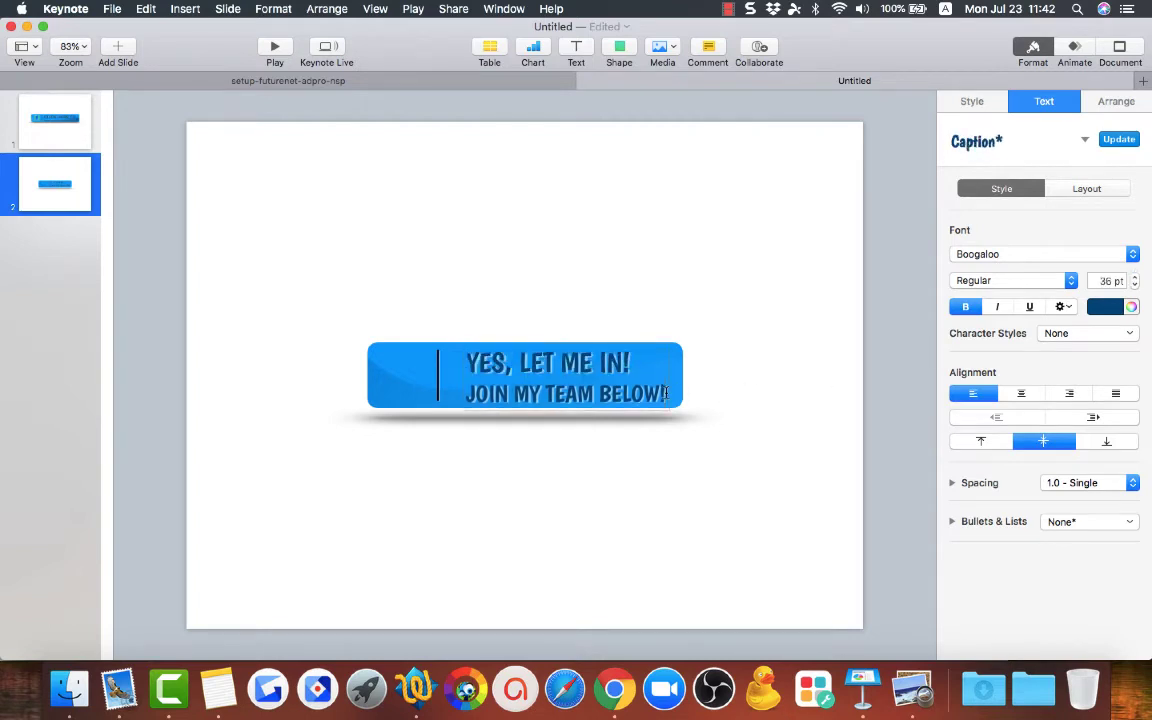
{"action": "mouse_move", "coordinate": [666, 393]}
{"action": "left_mouse_down"}
{"action": "mouse_move", "coordinate": [470, 391]}
{"action": "mouse_move", "coordinate": [471, 403]}
{"action": "mouse_move", "coordinate": [667, 394]}
{"action": "left_mouse_up"}
{"action": "left_click", "coordinate": [470, 395]}
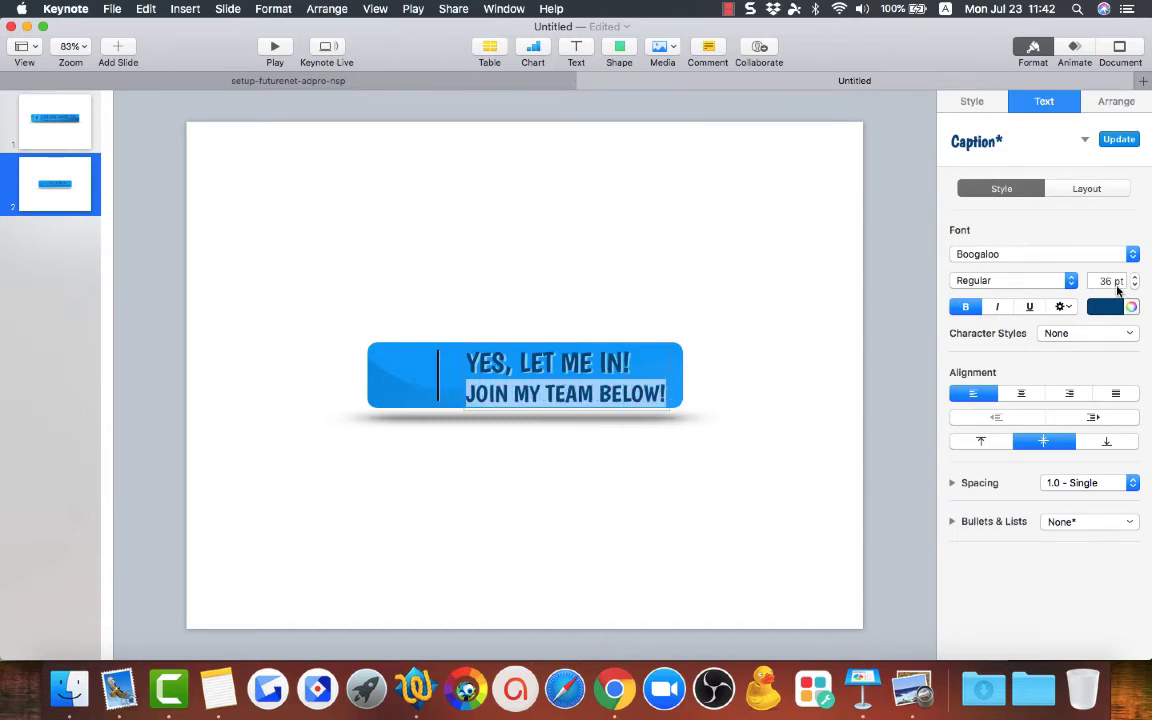
{"action": "left_click", "coordinate": [1135, 287]}
{"action": "left_click", "coordinate": [1135, 287]}
{"action": "left_click", "coordinate": [1135, 287]}
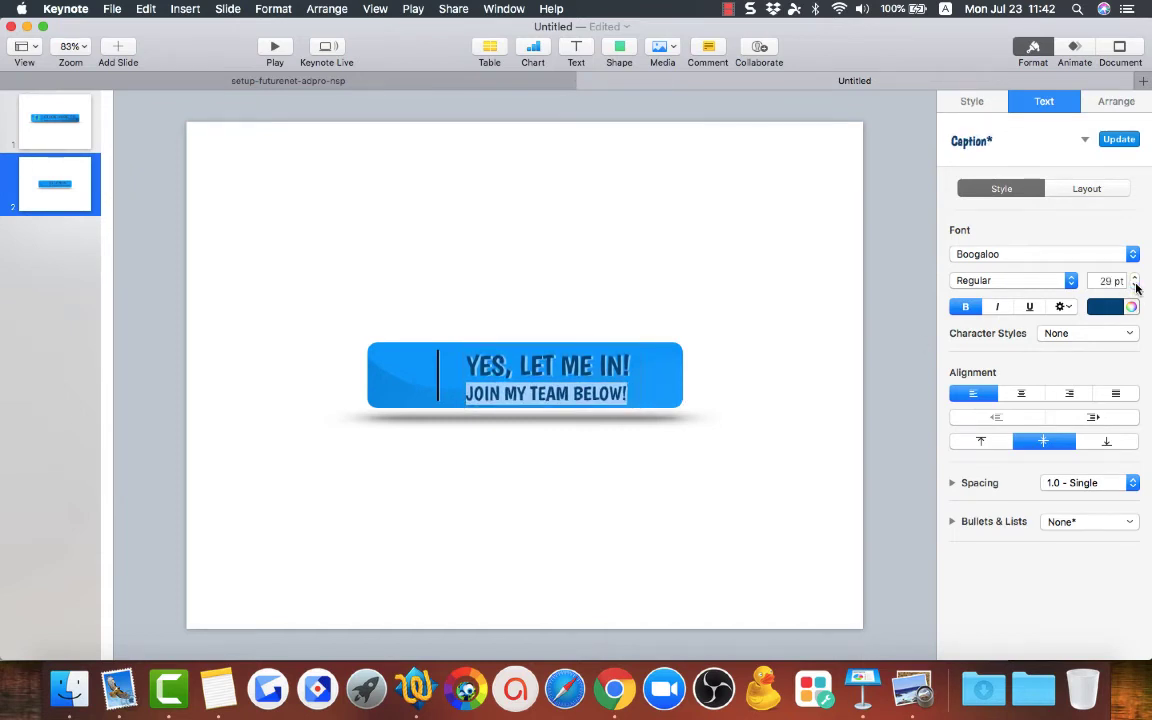
{"action": "left_click", "coordinate": [662, 449]}
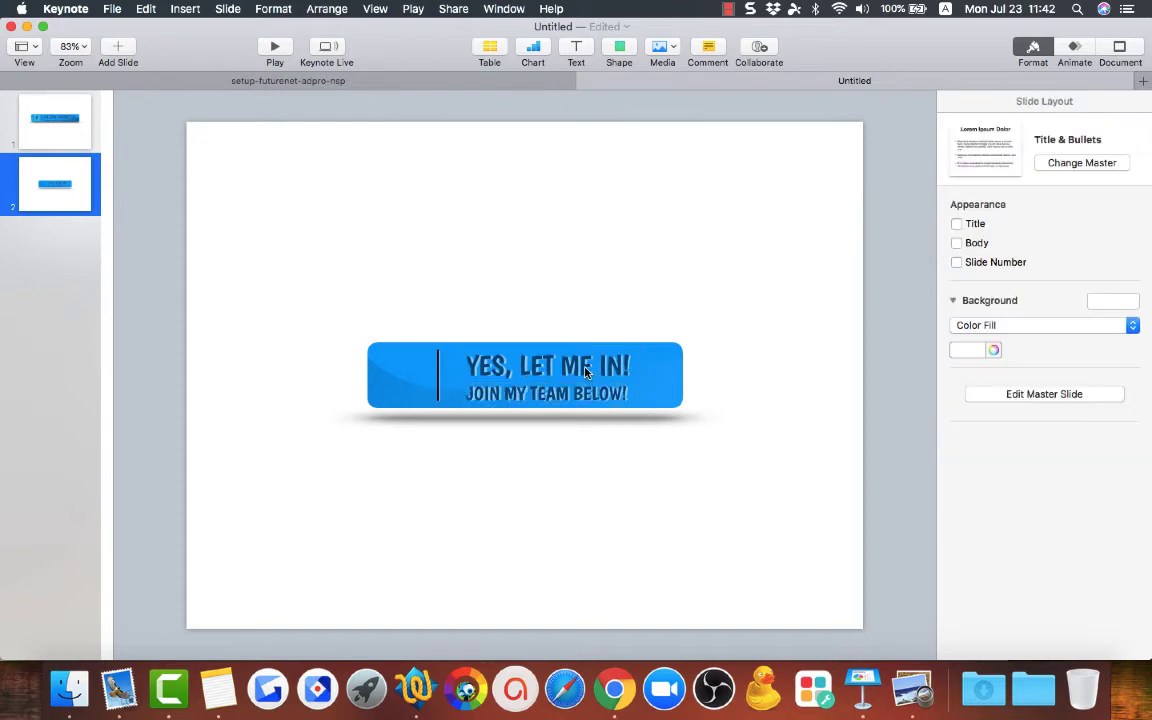
{"action": "left_click_drag", "start_coordinate": [587, 371], "coordinate": [587, 369]}
{"action": "left_click", "coordinate": [594, 301]}
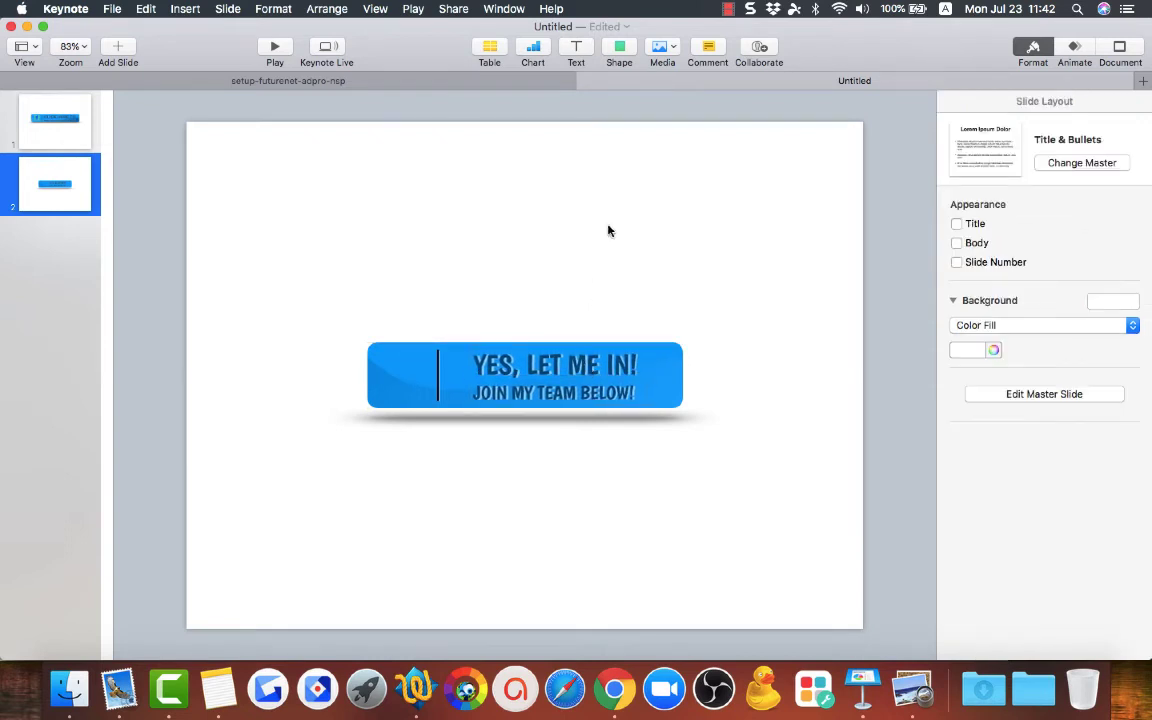
Insert a right-pointing arrow shape and shrink it with constrained proportions to fit left of the button's divider line
{"action": "left_click", "coordinate": [622, 52]}
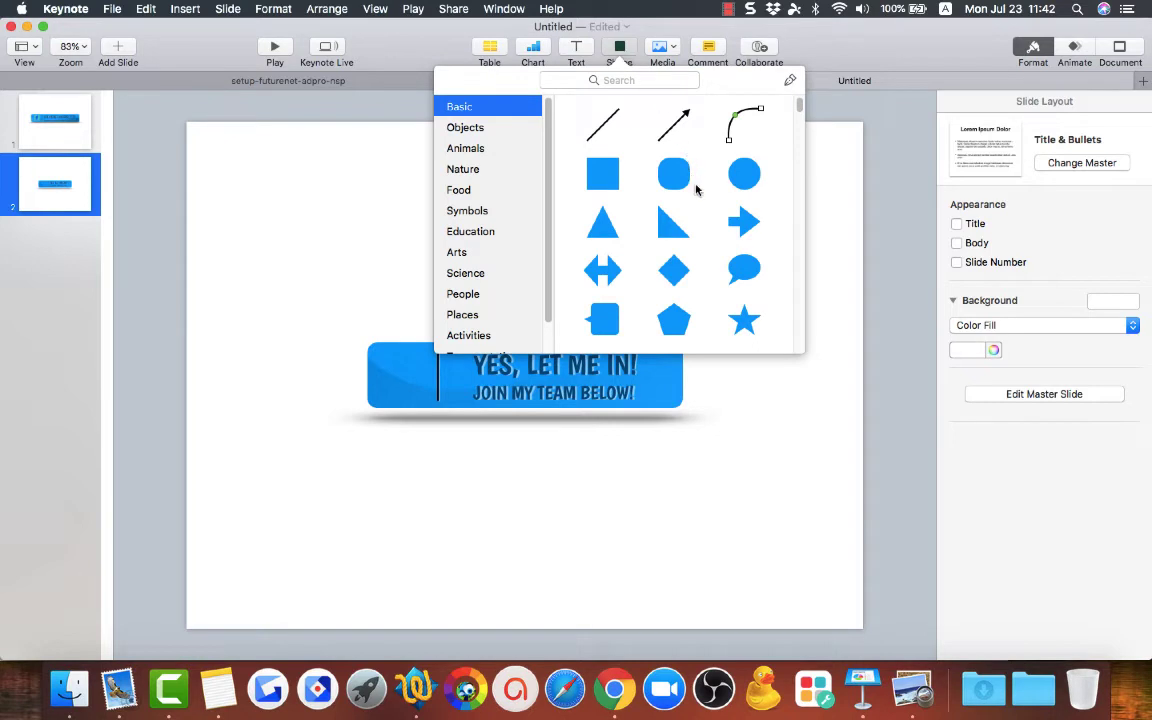
{"action": "left_click", "coordinate": [752, 220]}
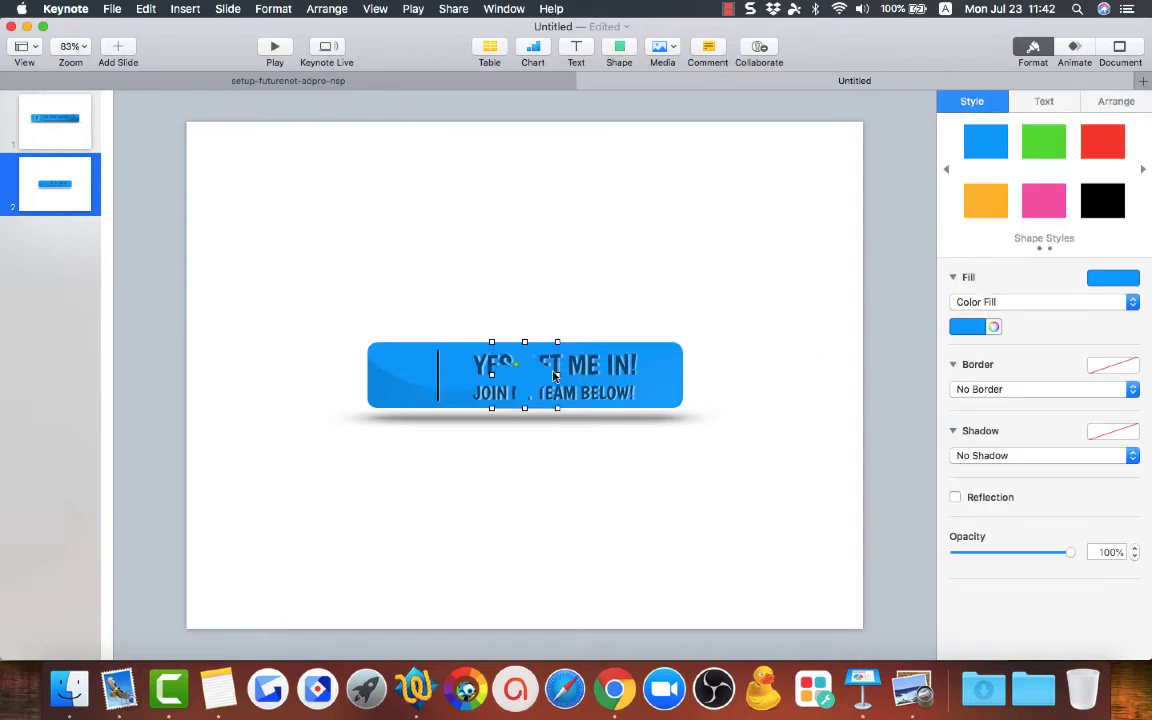
{"action": "left_click_drag", "start_coordinate": [485, 342], "coordinate": [409, 377]}
{"action": "left_click", "coordinate": [1115, 104]}
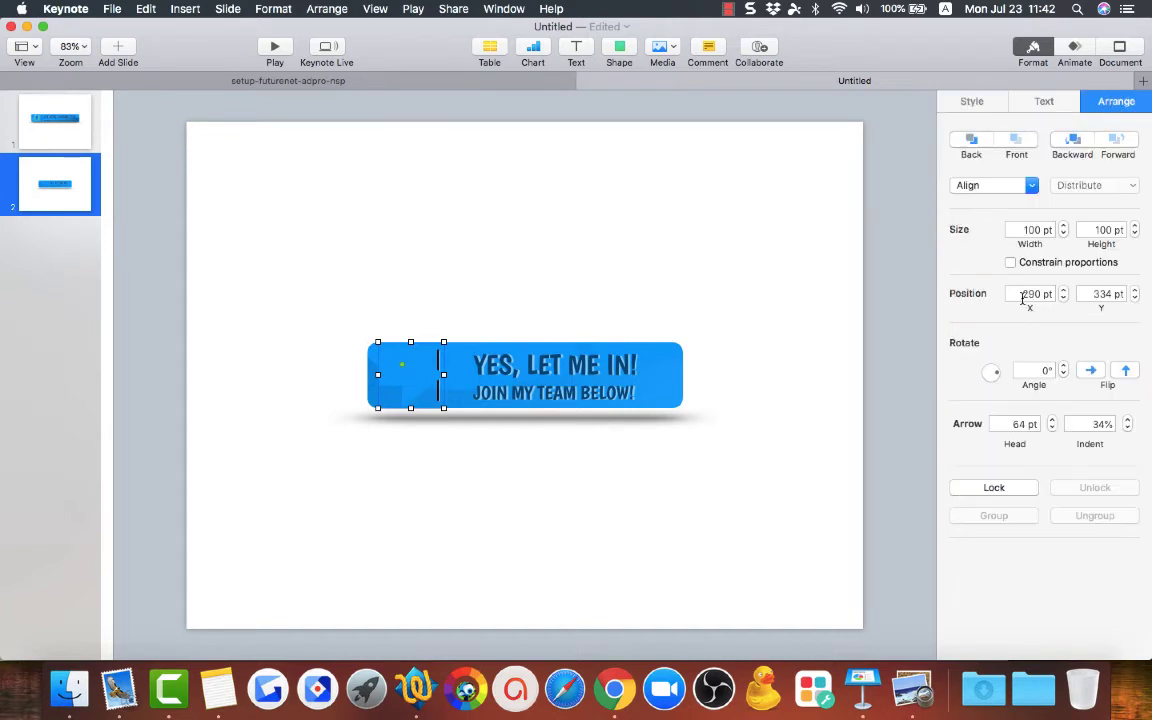
{"action": "left_click", "coordinate": [1011, 263]}
{"action": "left_click_drag", "start_coordinate": [444, 342], "coordinate": [403, 389]}
Give the arrow a drop shadow and fill it with the same dark blue as the button text
{"action": "left_click", "coordinate": [972, 101]}
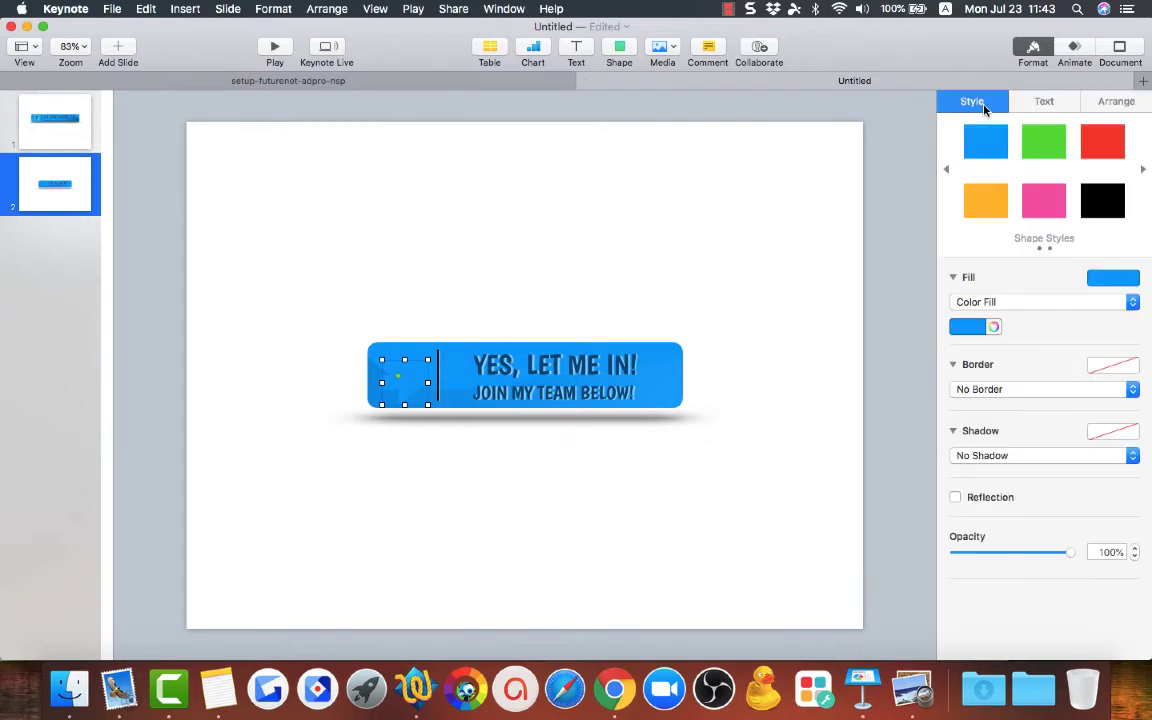
{"action": "left_click", "coordinate": [978, 456]}
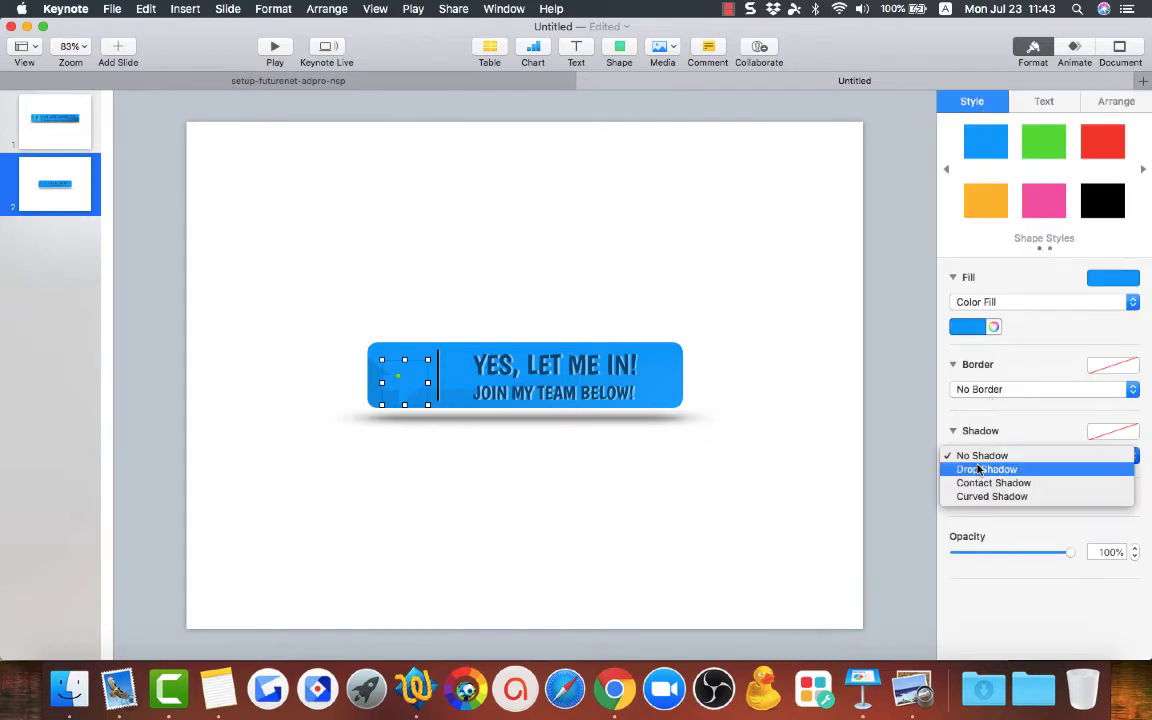
{"action": "left_click", "coordinate": [977, 470]}
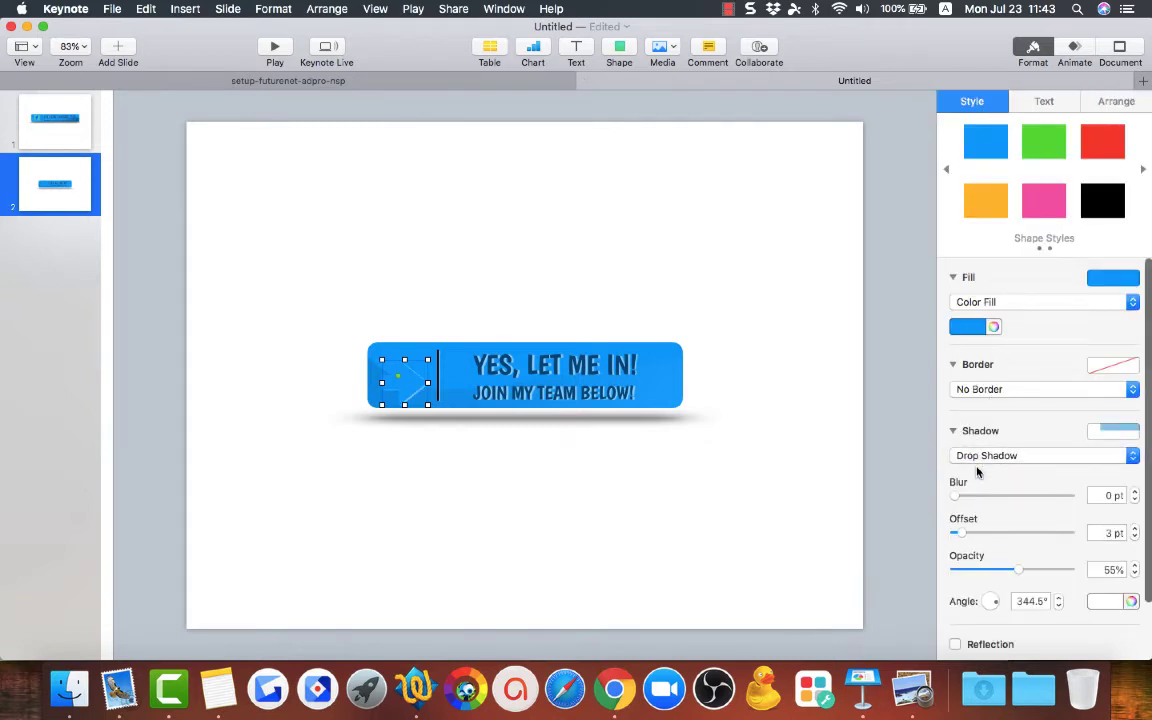
{"action": "left_click", "coordinate": [980, 328]}
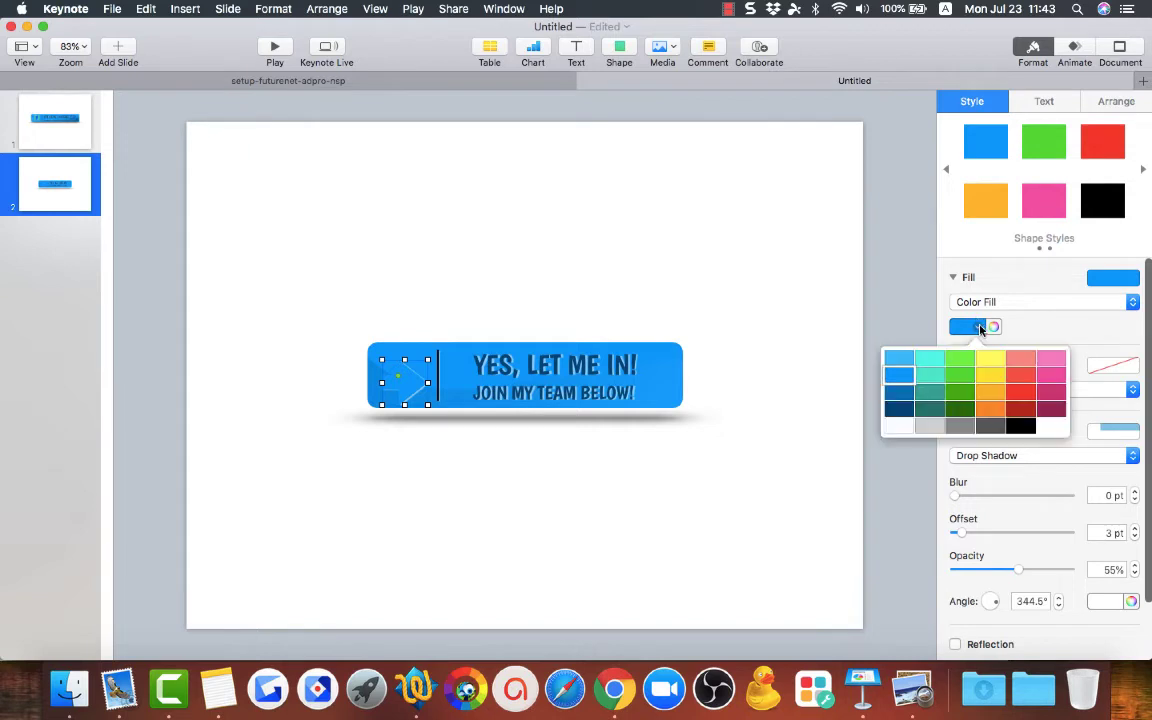
{"action": "left_click", "coordinate": [899, 407]}
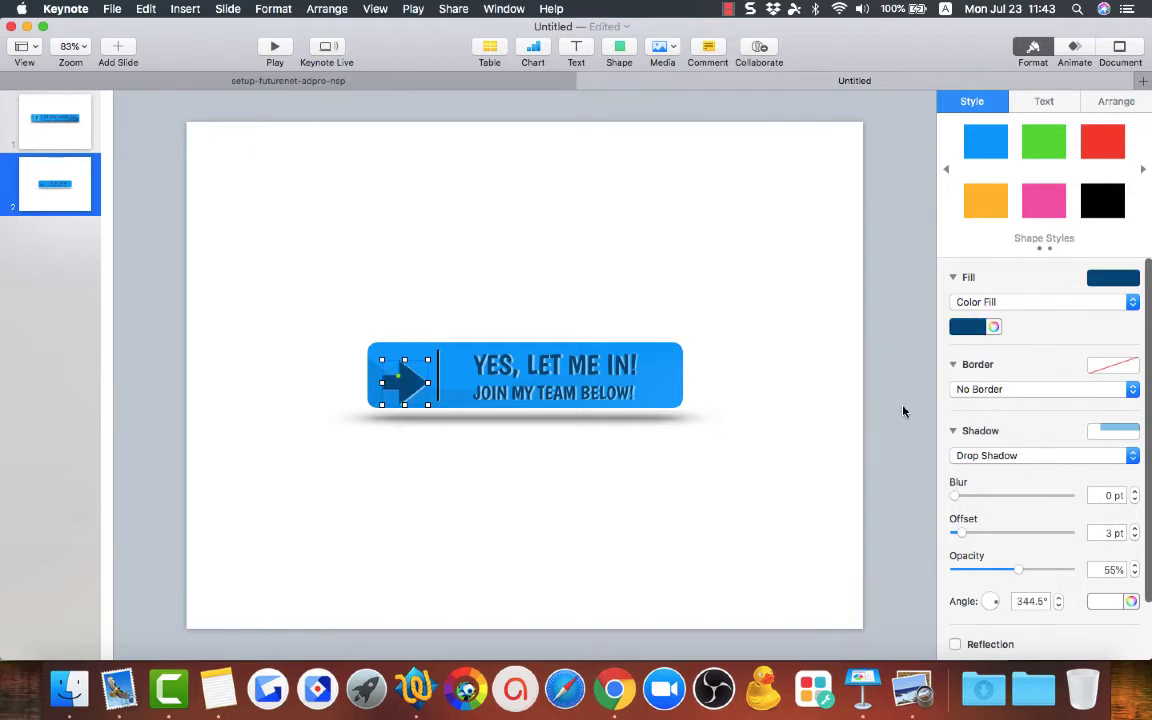
{"action": "left_click", "coordinate": [672, 461]}
Centre the arrow vertically on the button and fine-tune the text box's position
{"action": "left_click_drag", "start_coordinate": [401, 382], "coordinate": [405, 381]}
{"action": "left_click", "coordinate": [447, 494]}
{"action": "left_click", "coordinate": [429, 460]}
{"action": "left_click_drag", "start_coordinate": [503, 367], "coordinate": [503, 366]}
{"action": "left_click", "coordinate": [464, 440]}
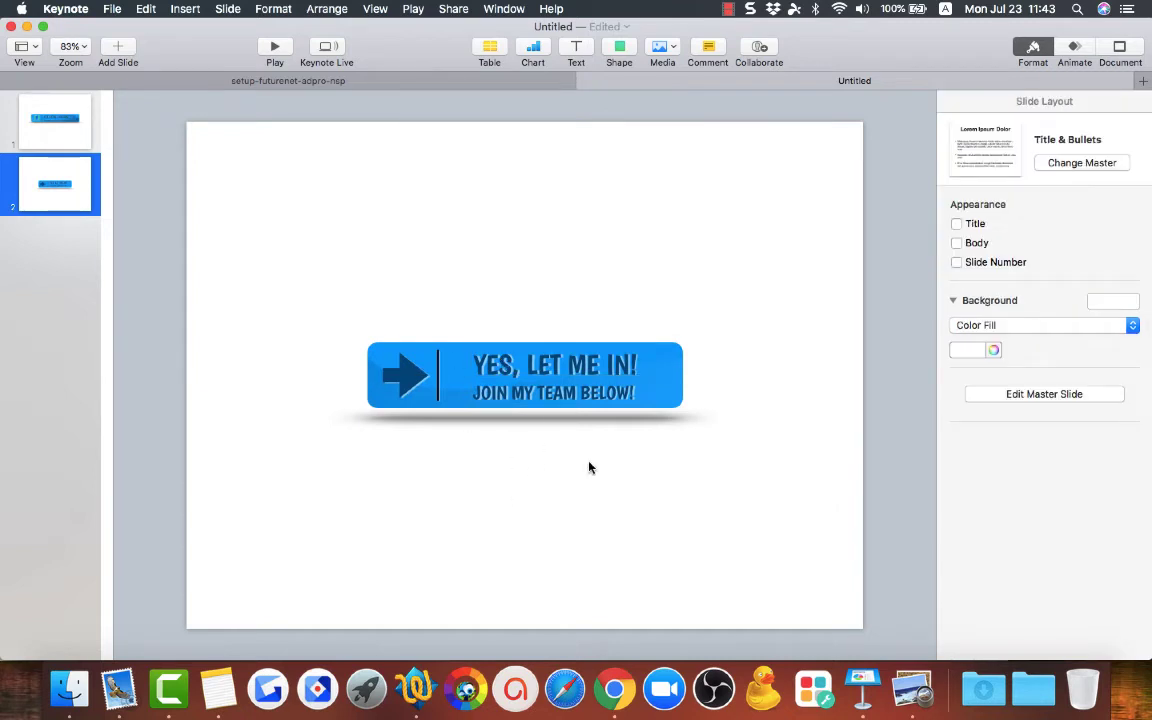
On slide 1, pull the button's stacked layers apart to expose the dark blue rectangle behind the light blue base
{"action": "left_click", "coordinate": [43, 121]}
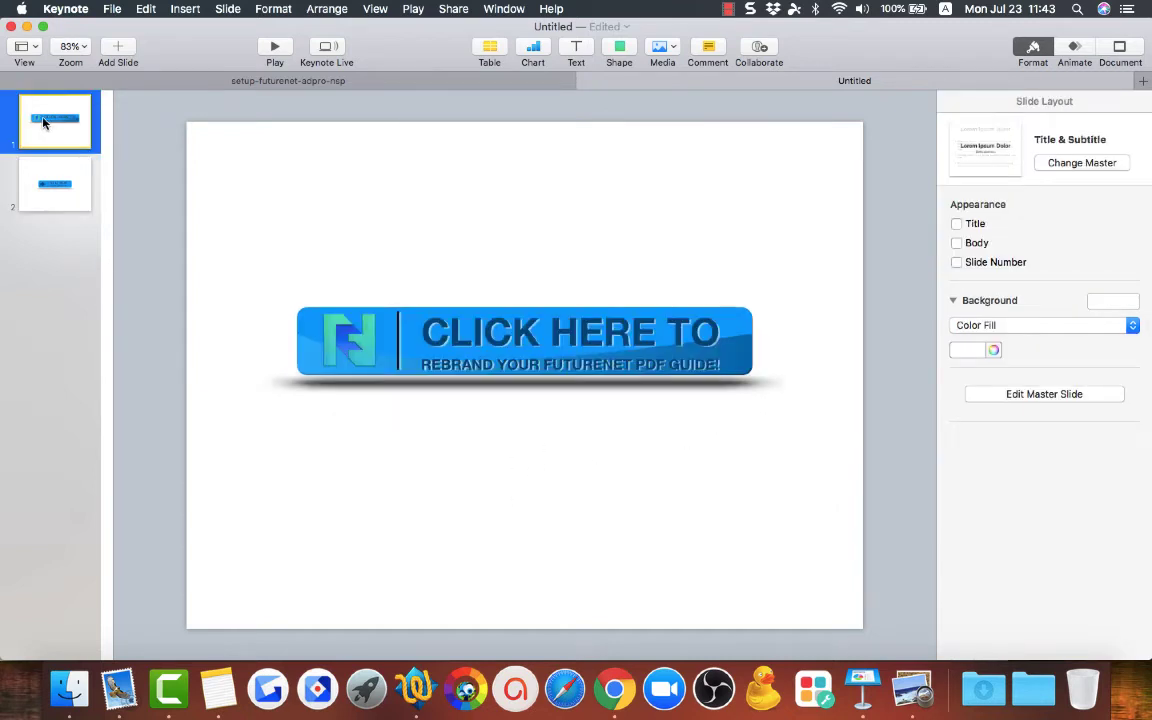
{"action": "left_click", "coordinate": [749, 377]}
{"action": "left_click", "coordinate": [722, 429]}
{"action": "left_click_drag", "start_coordinate": [745, 343], "coordinate": [789, 292]}
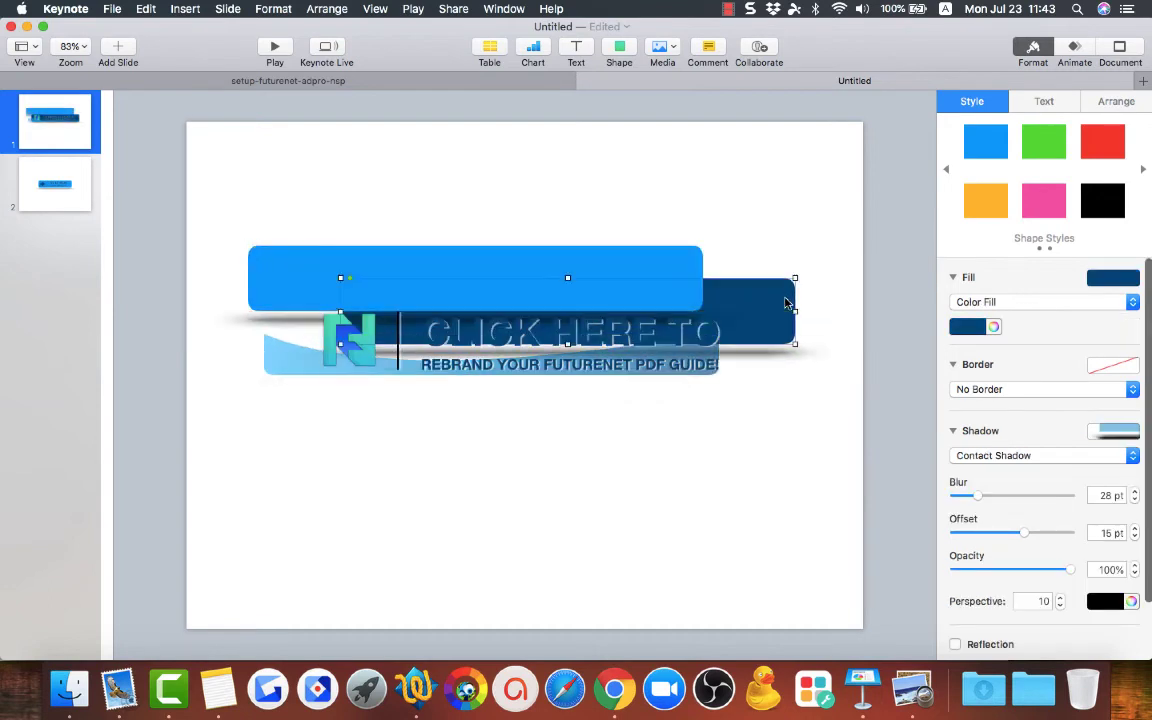
On slide 2, duplicate the button's base rectangle, place the copy above the button and fill it with dark blue
{"action": "left_click", "coordinate": [54, 176]}
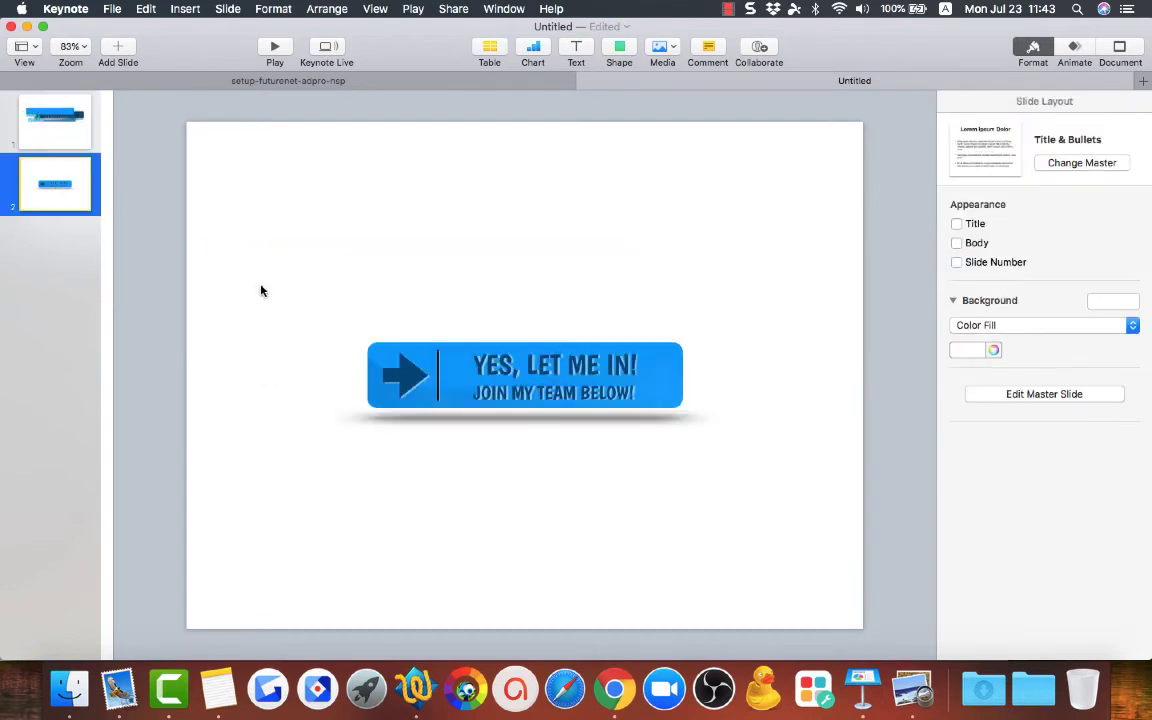
{"action": "left_click", "coordinate": [421, 354]}
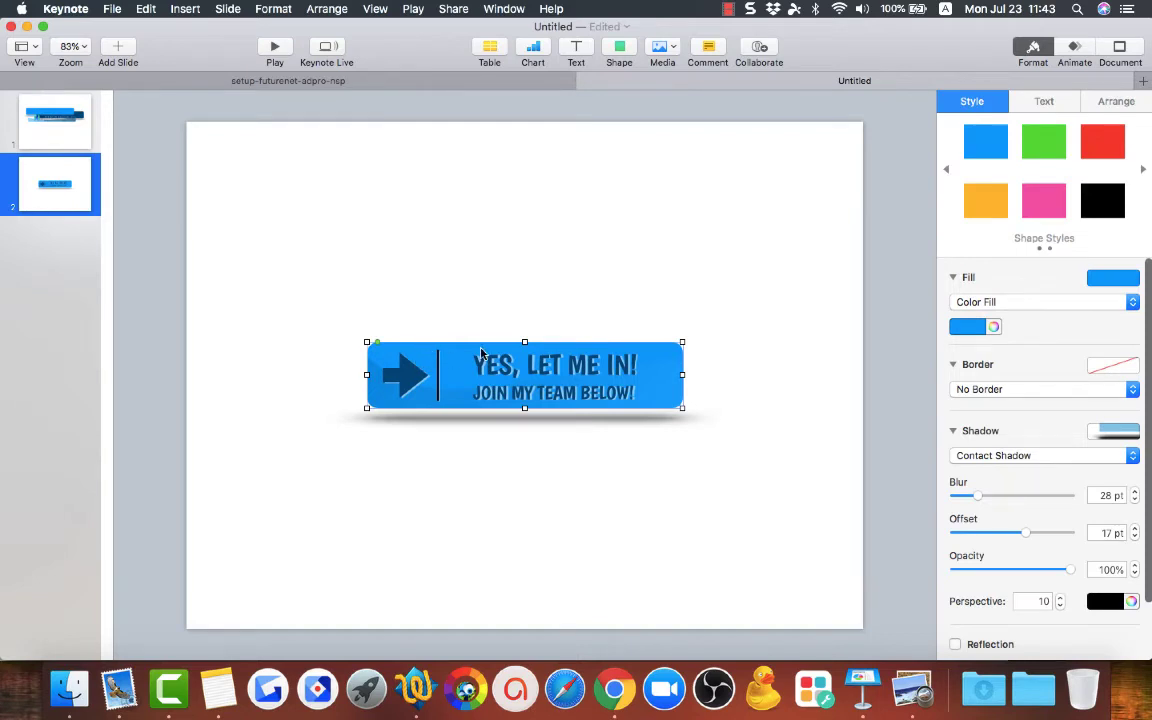
{"action": "key", "text": "super+d"}
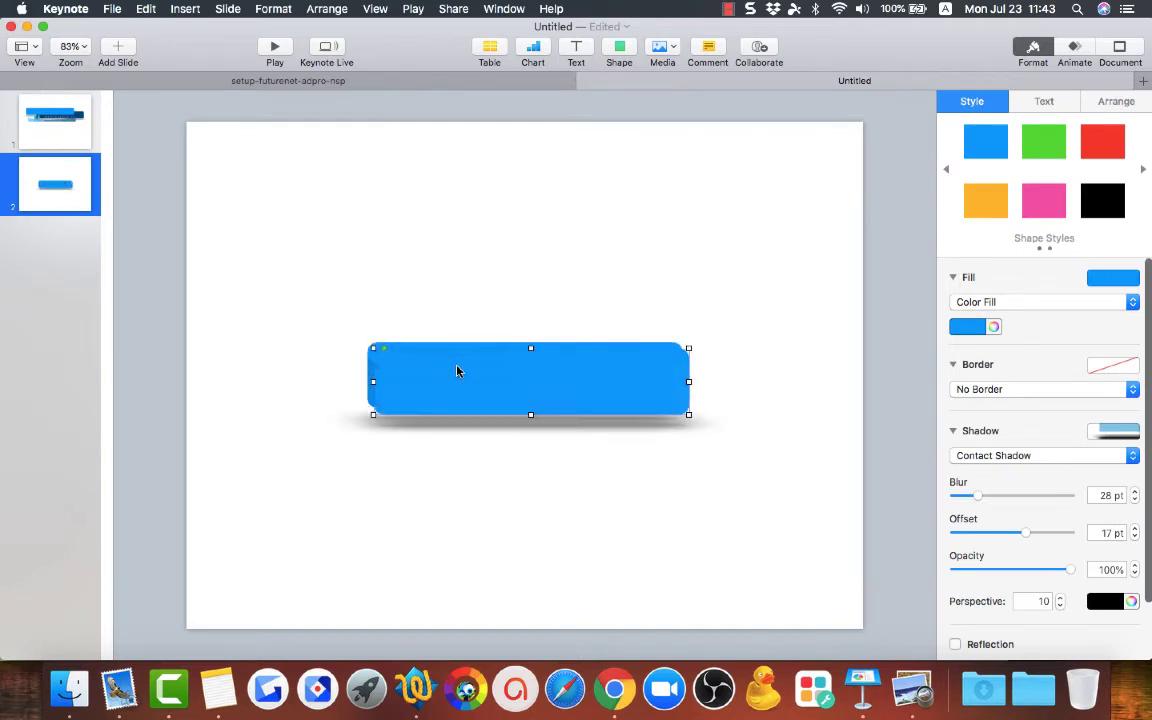
{"action": "left_click_drag", "start_coordinate": [458, 370], "coordinate": [453, 252]}
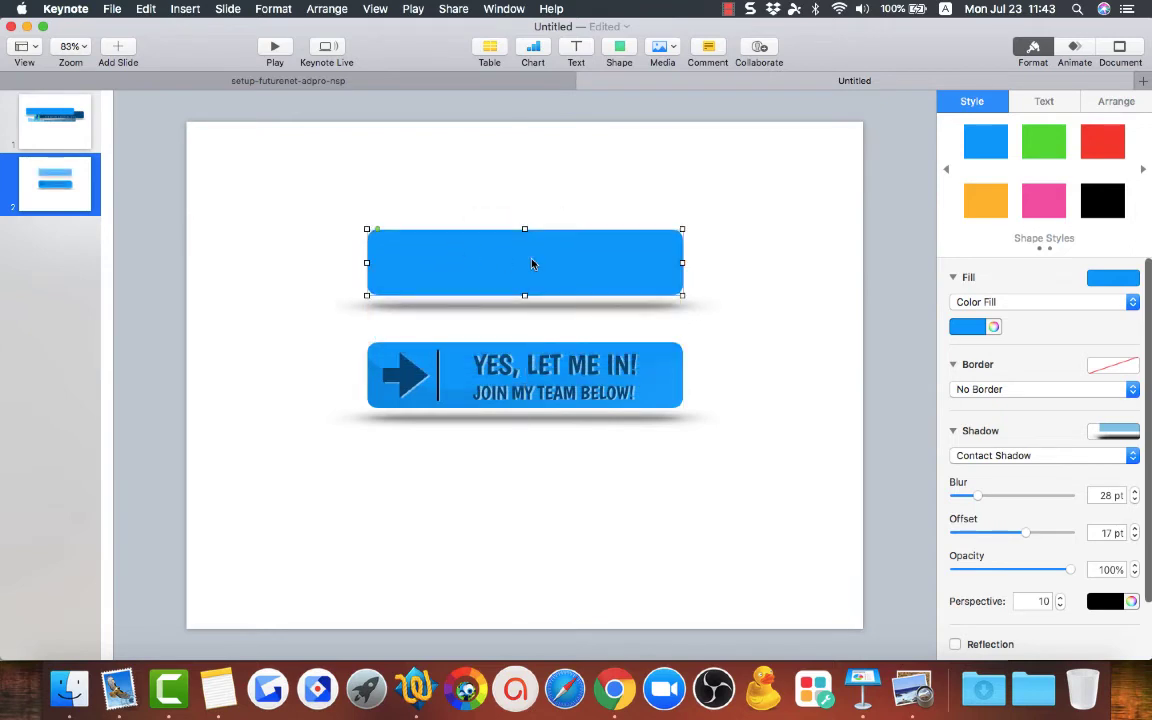
{"action": "left_click", "coordinate": [967, 326]}
{"action": "left_click", "coordinate": [909, 410]}
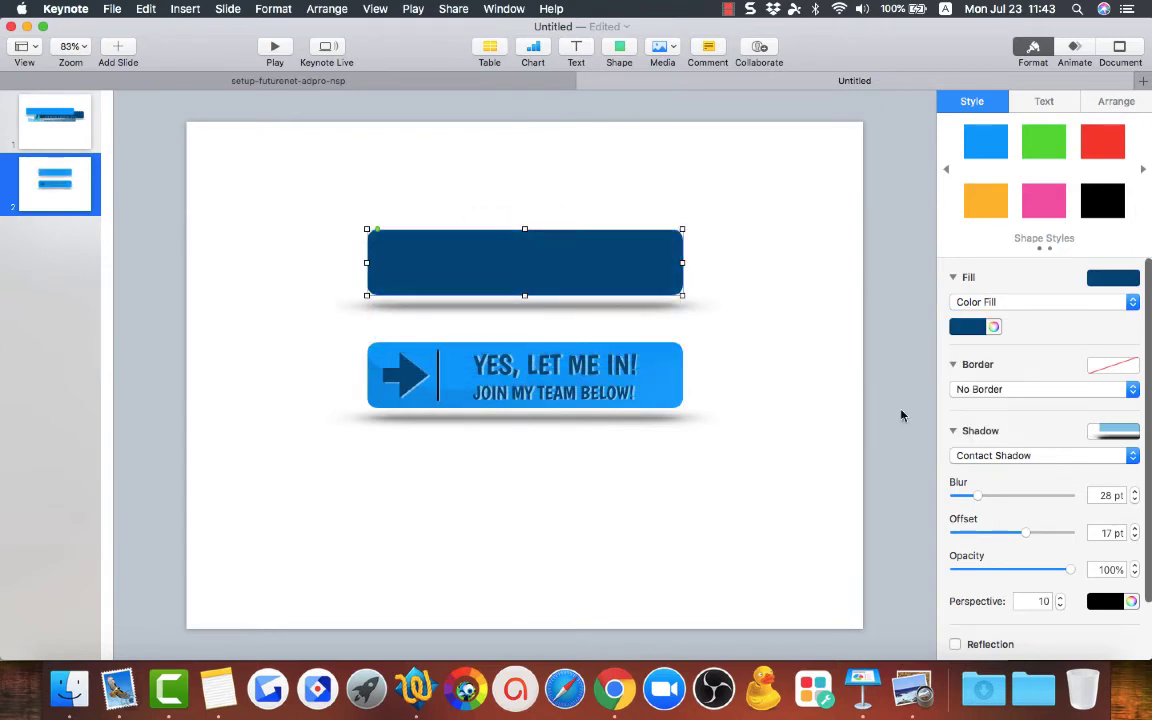
Send the dark blue rectangle to the back and place it behind the button, offset slightly down and right as an edge
{"action": "right_click", "coordinate": [638, 268]}
{"action": "left_click", "coordinate": [660, 290]}
{"action": "left_click_drag", "start_coordinate": [640, 244], "coordinate": [642, 364]}
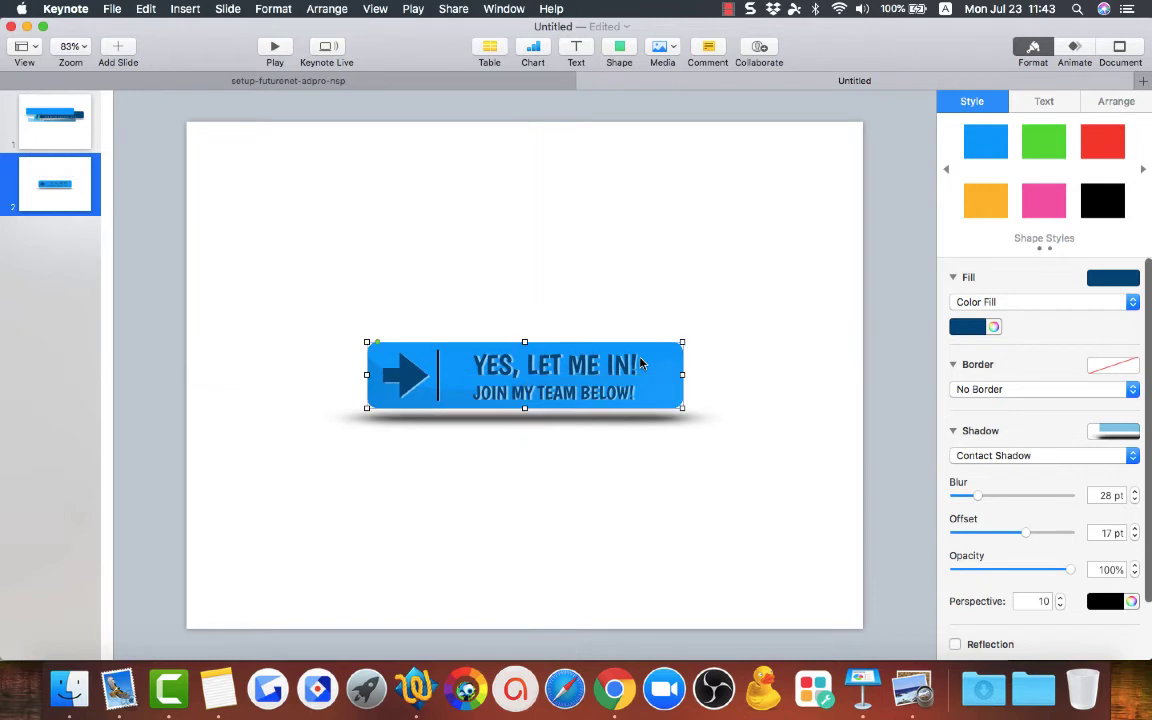
{"action": "key", "text": "Down"}
{"action": "key", "text": "Right"}
{"action": "key", "text": "Right"}
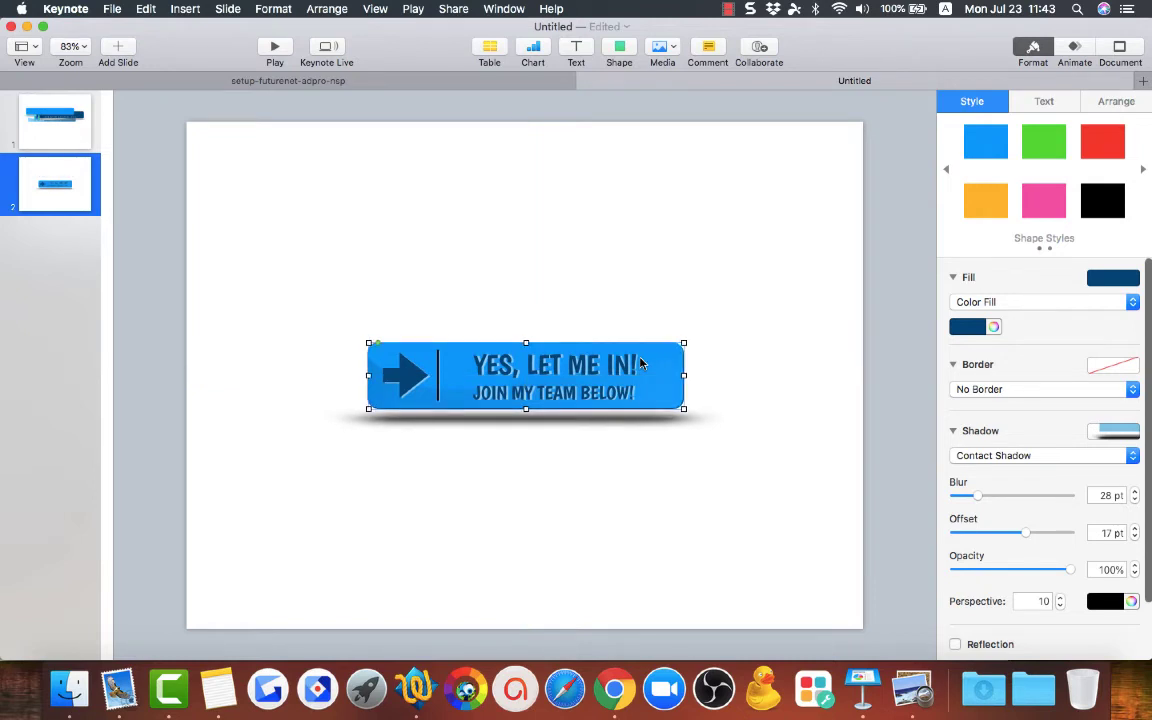
{"action": "key", "text": "Down"}
{"action": "key", "text": "Right"}
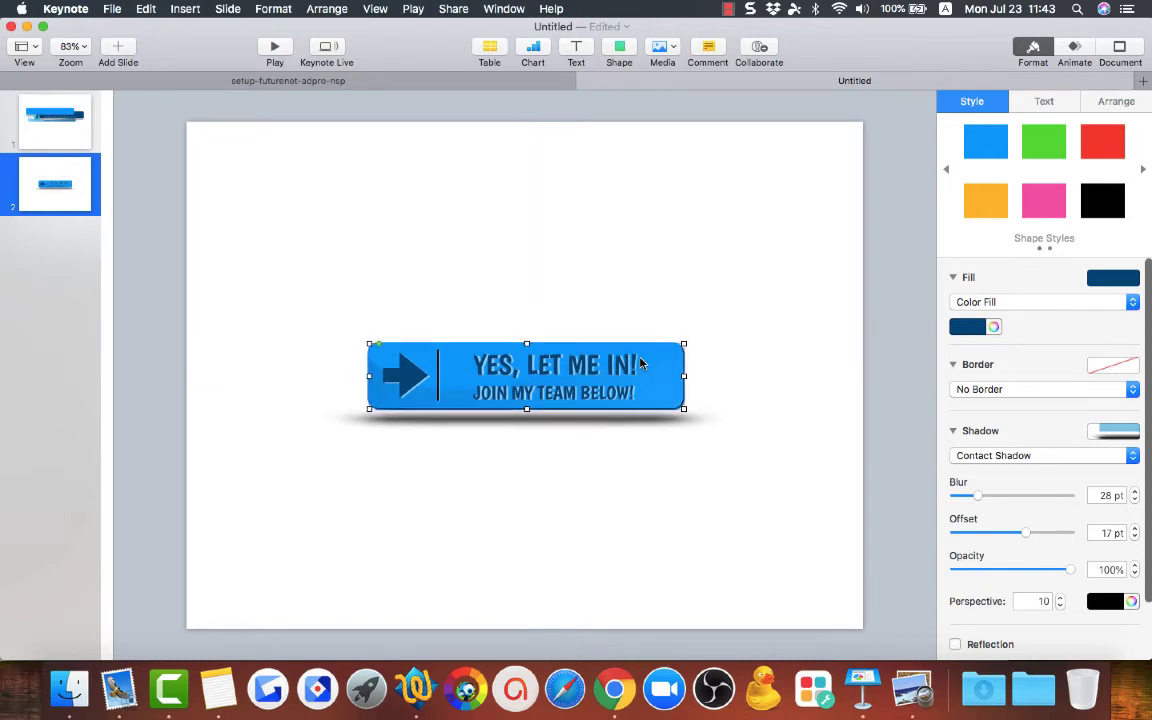
{"action": "left_click", "coordinate": [679, 220]}
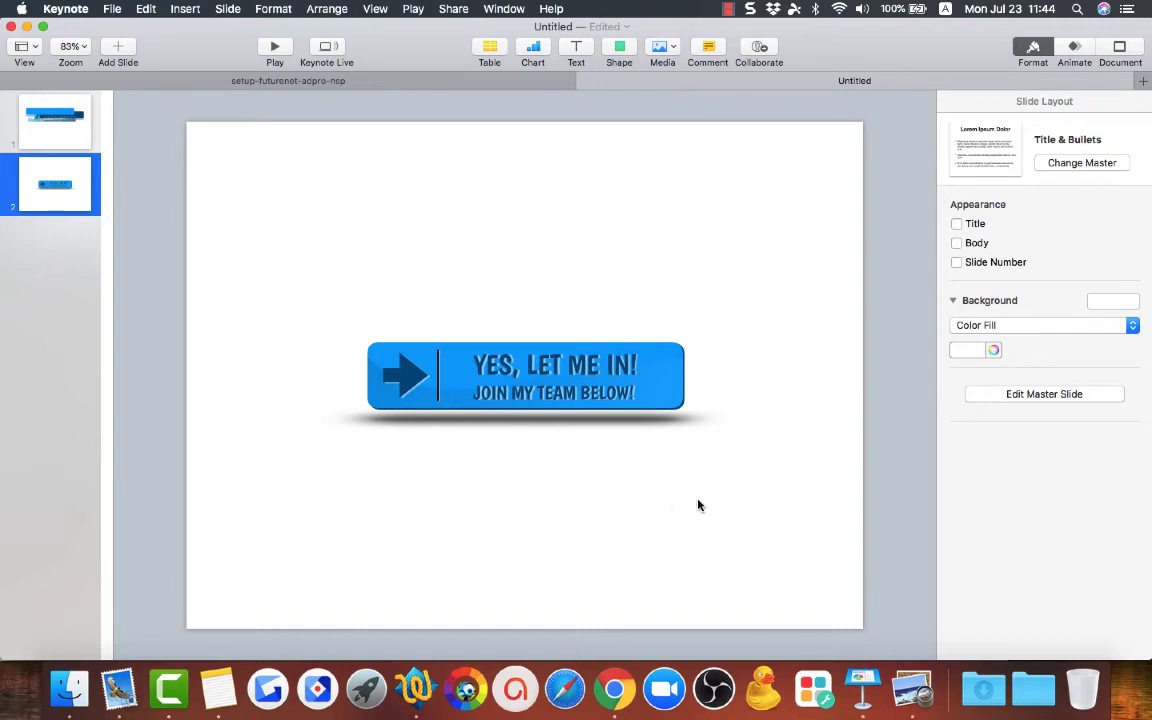
{"action": "key", "text": "super+a"}
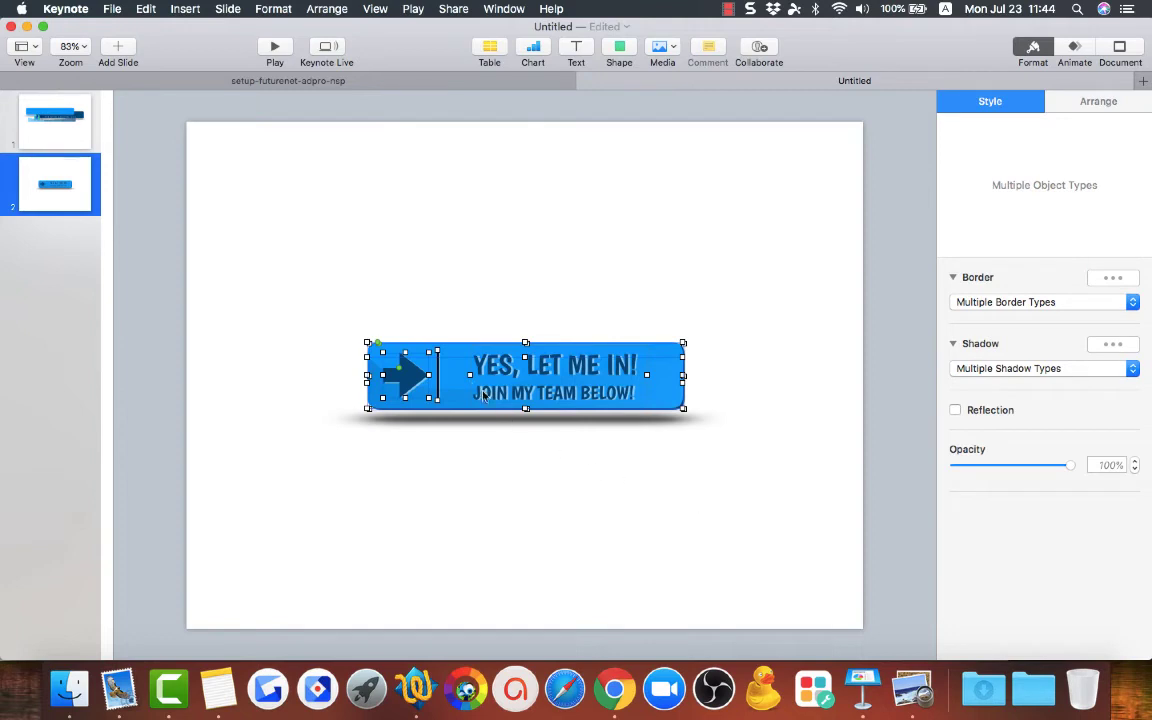
{"action": "right_click", "coordinate": [457, 360]}
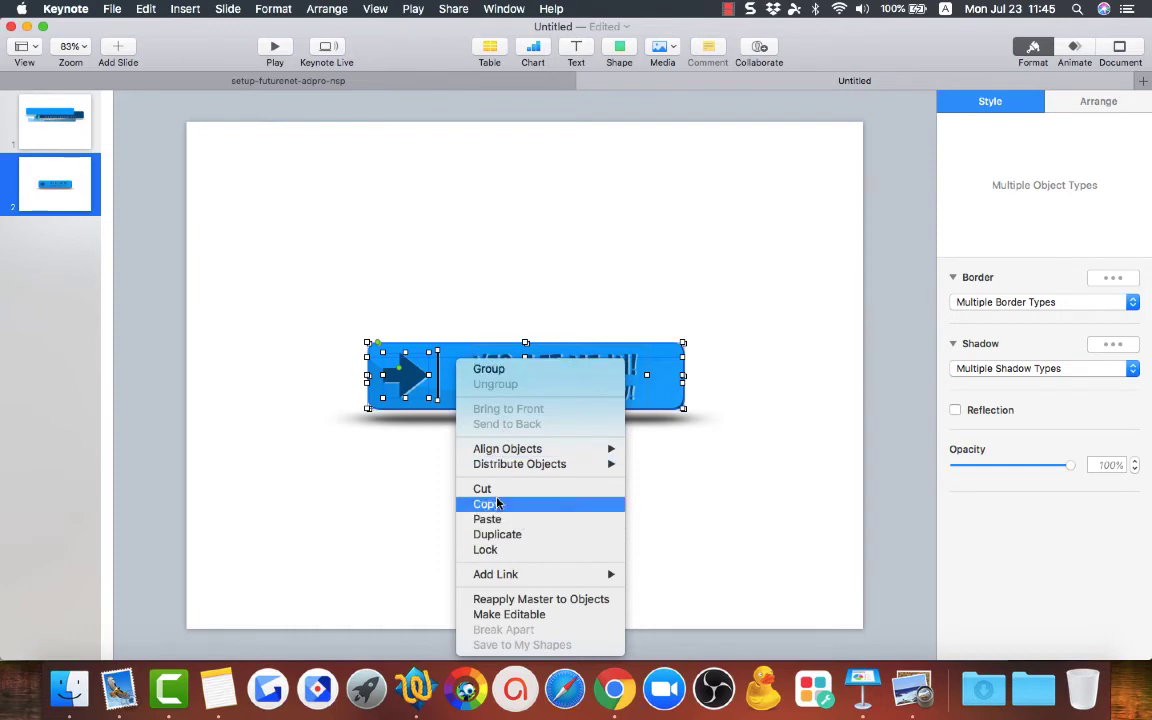
{"action": "left_click", "coordinate": [409, 489]}
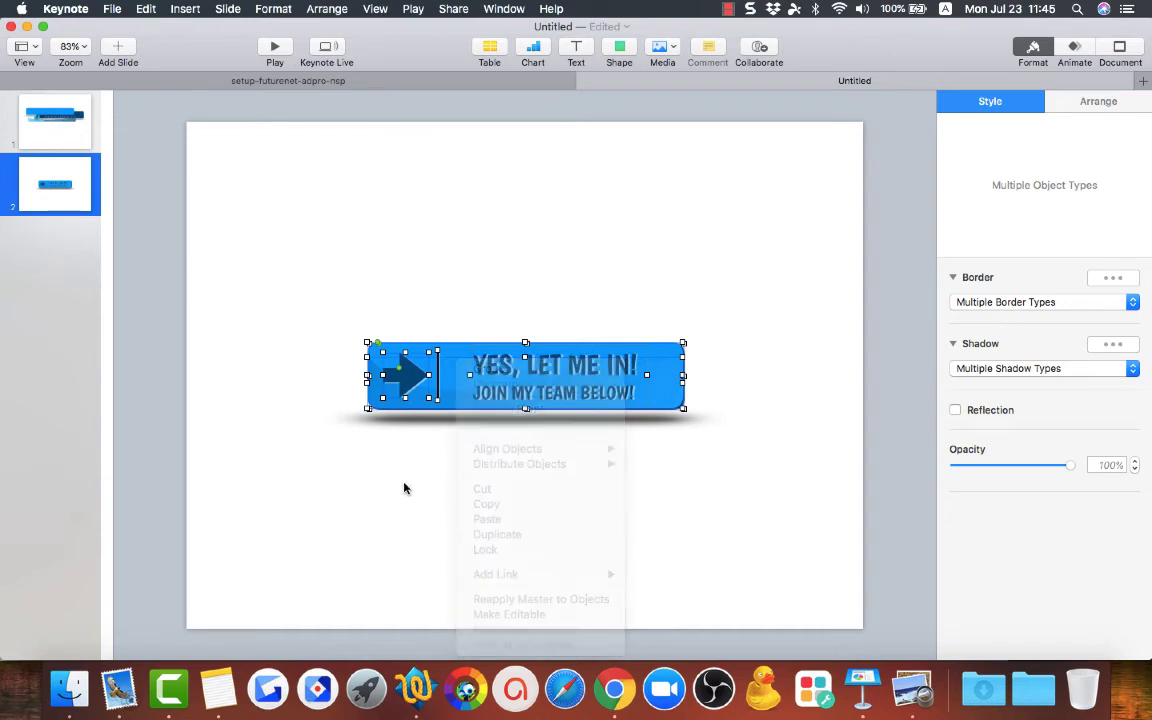
{"action": "left_click", "coordinate": [669, 487]}
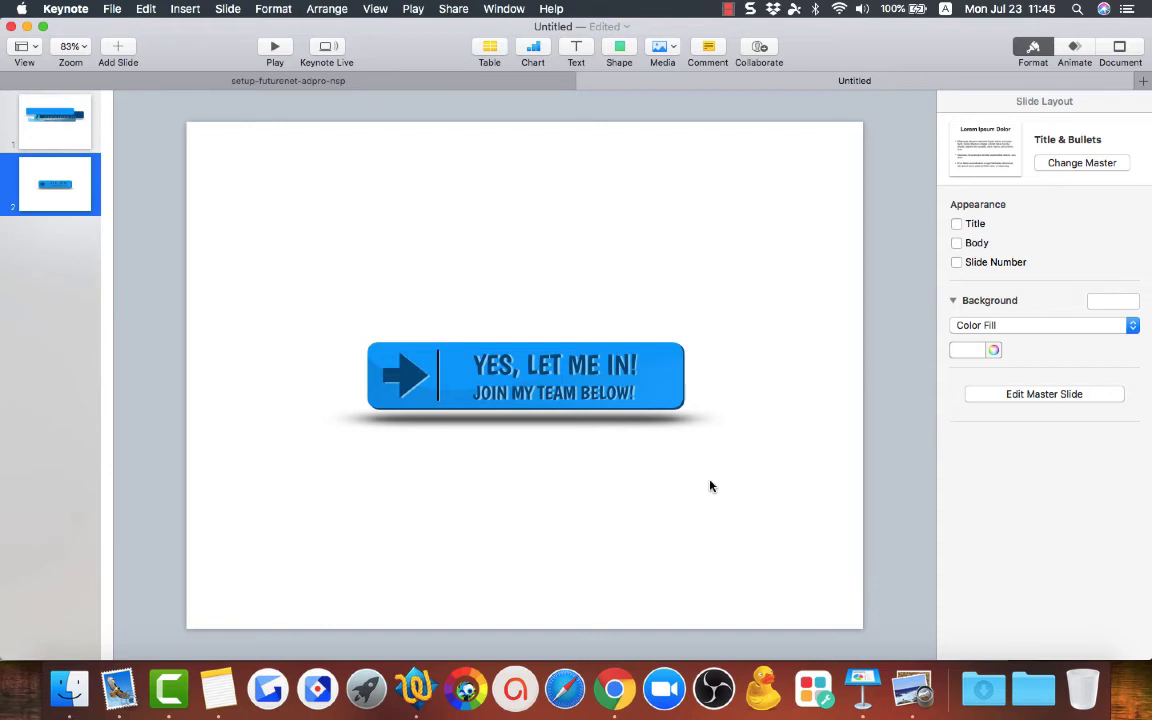
{"action": "key", "text": "super+a"}
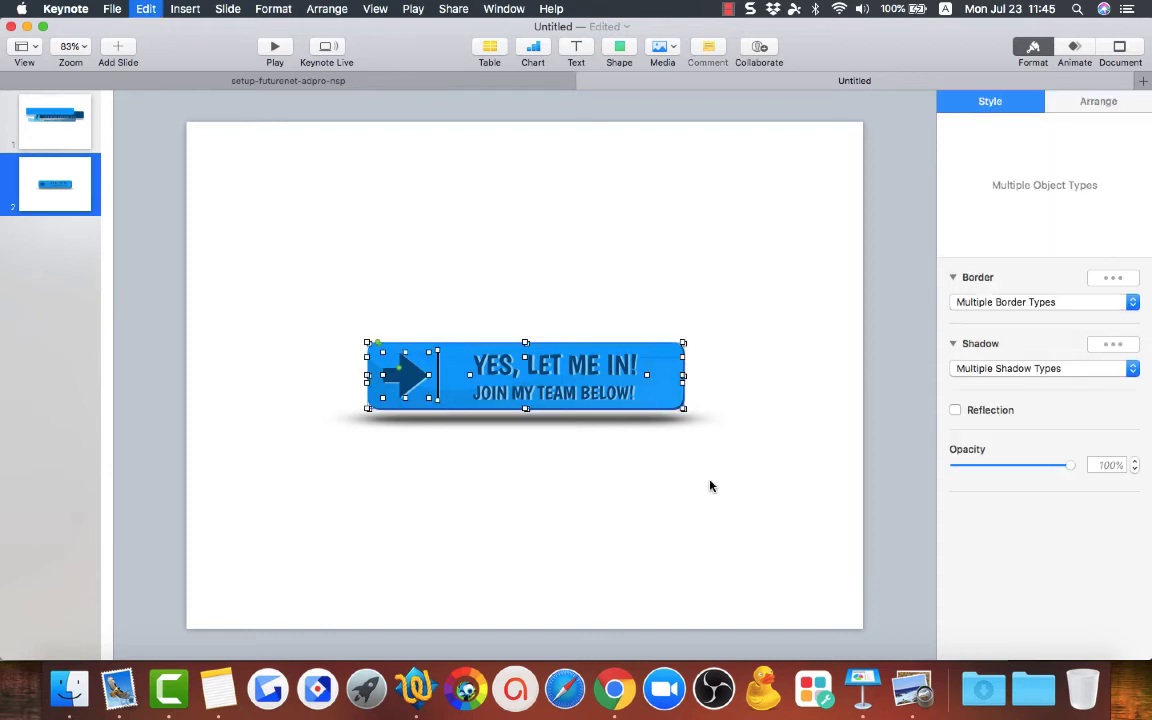
{"action": "left_click", "coordinate": [754, 497]}
Copy all the button's objects on slide 2, switch to Preview and create a new image from the clipboard
{"action": "left_click_drag", "start_coordinate": [766, 509], "coordinate": [283, 251]}
{"action": "right_click", "coordinate": [465, 372]}
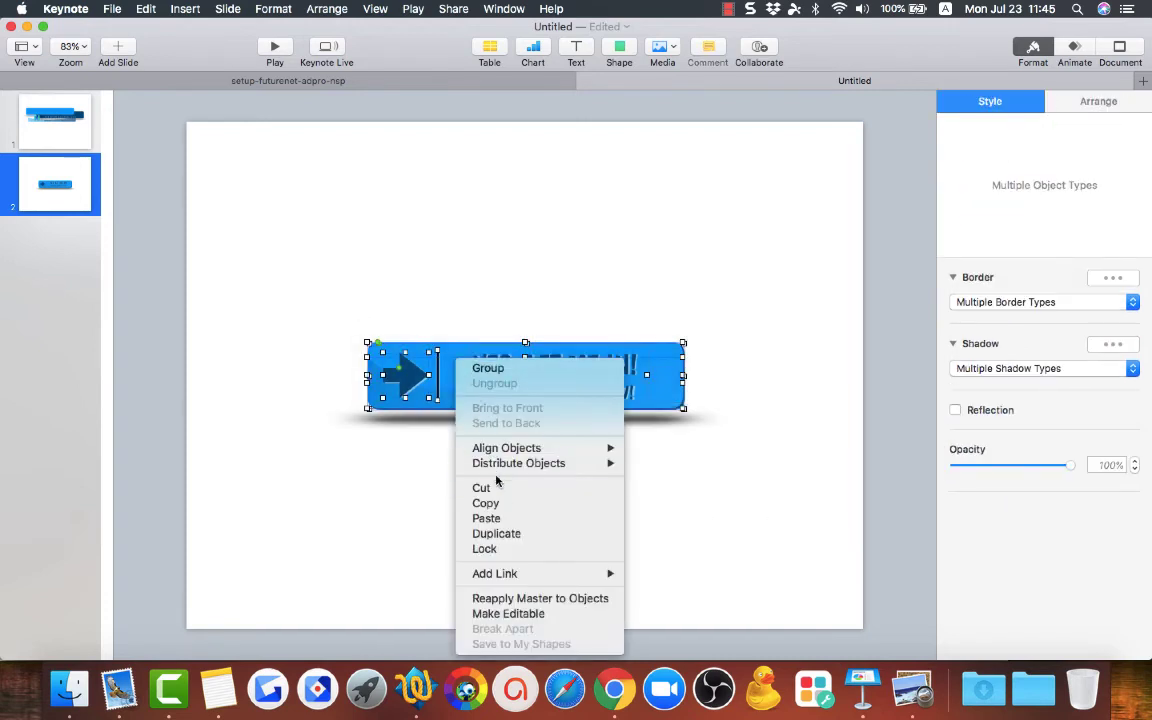
{"action": "left_click", "coordinate": [497, 505]}
{"action": "left_click", "coordinate": [497, 506]}
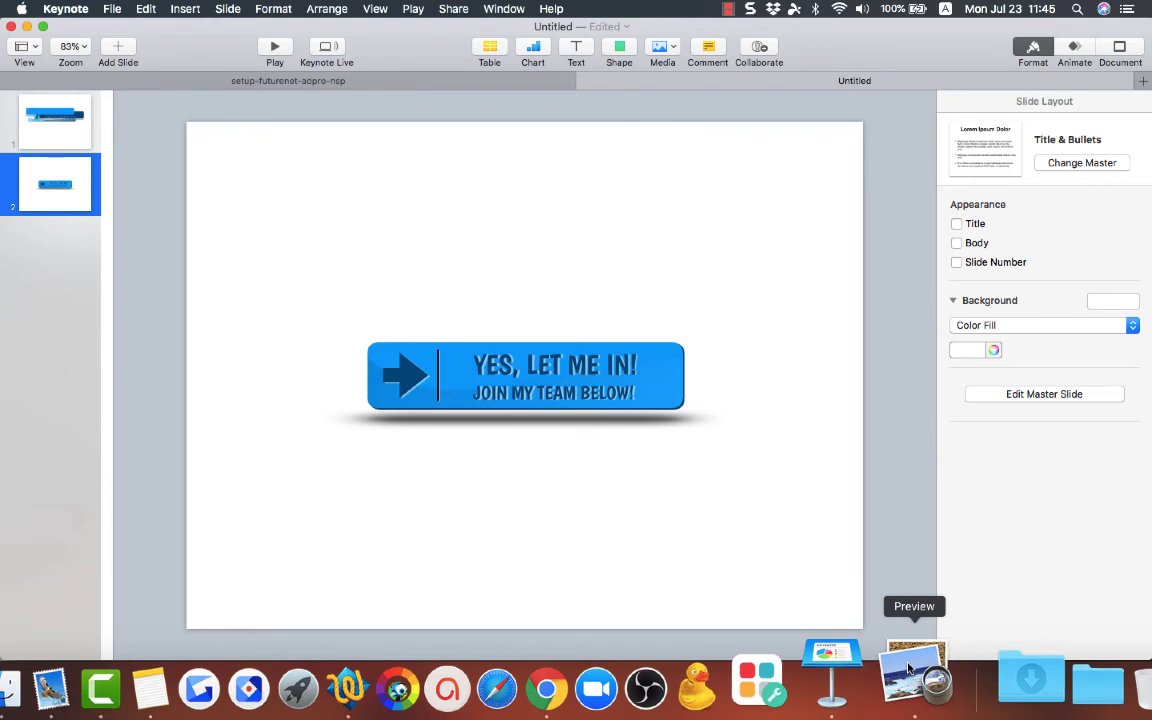
{"action": "left_click", "coordinate": [909, 668]}
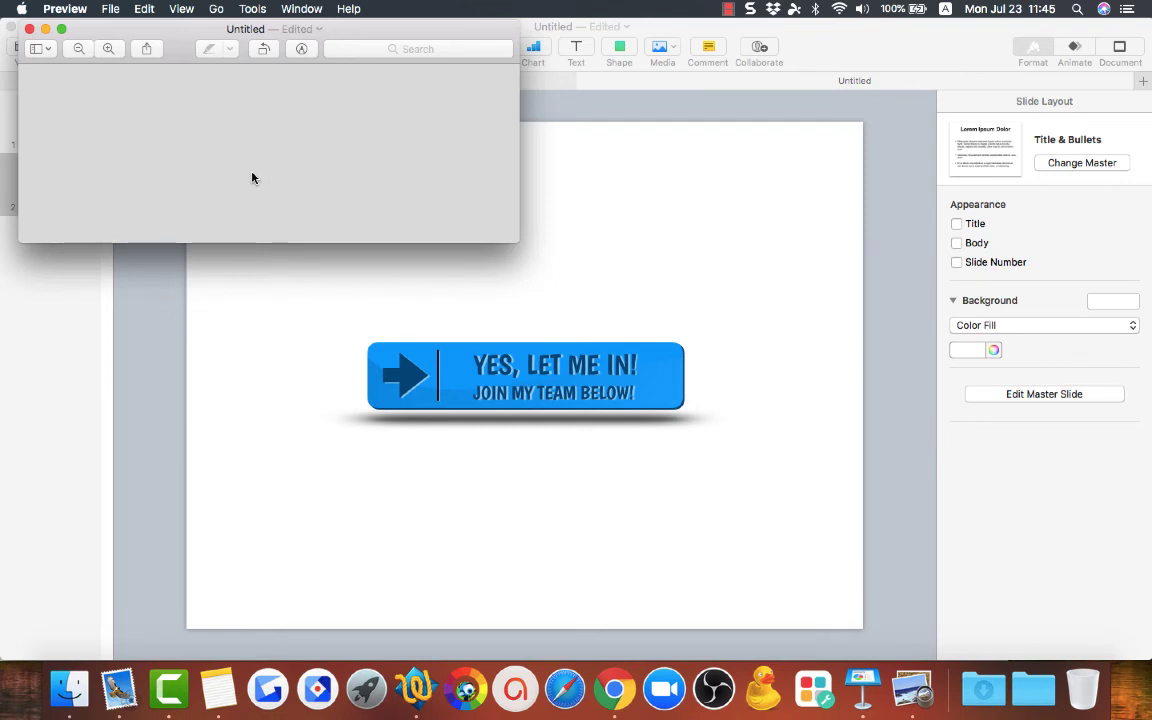
{"action": "key", "text": "super+n"}
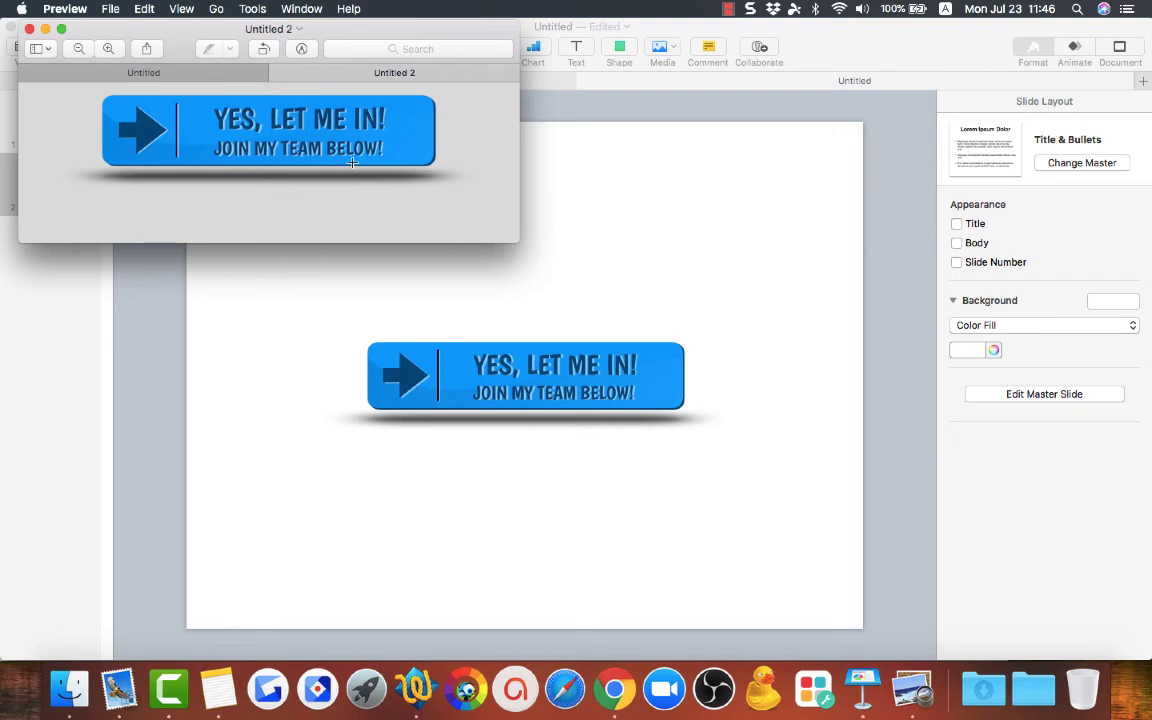
Export the button image from Preview to the Desktop as a PNG with alpha, named button1
{"action": "left_click", "coordinate": [110, 12]}
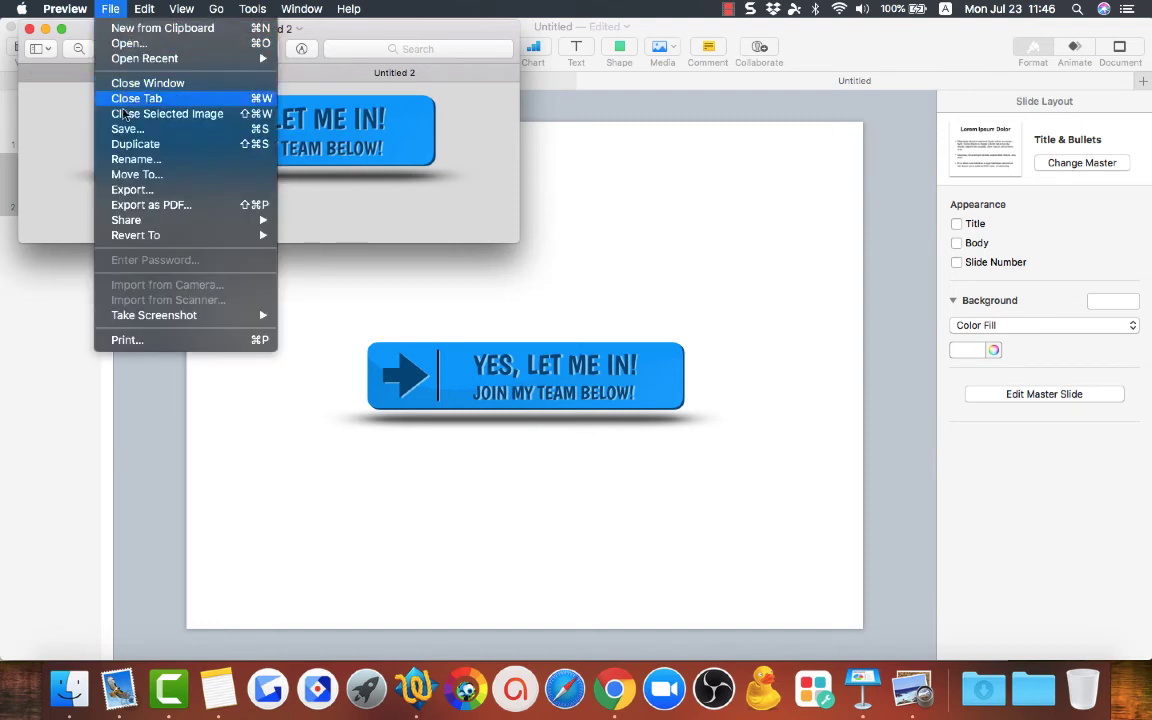
{"action": "left_click", "coordinate": [128, 190]}
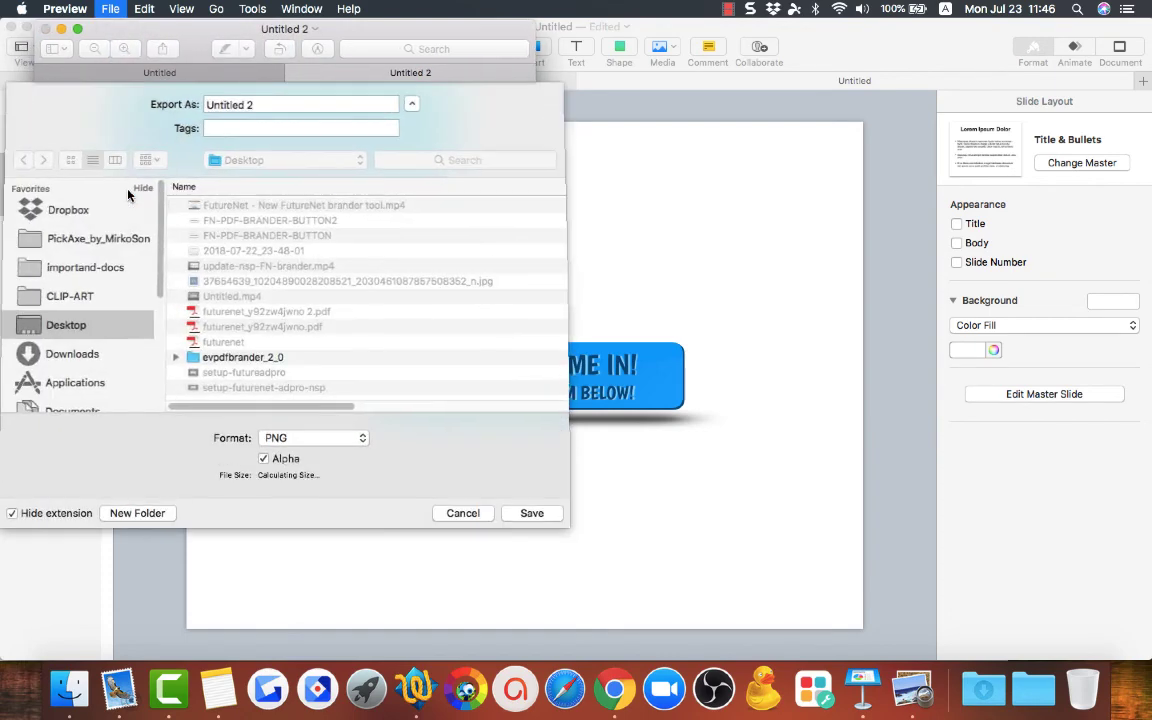
{"action": "left_click", "coordinate": [277, 438]}
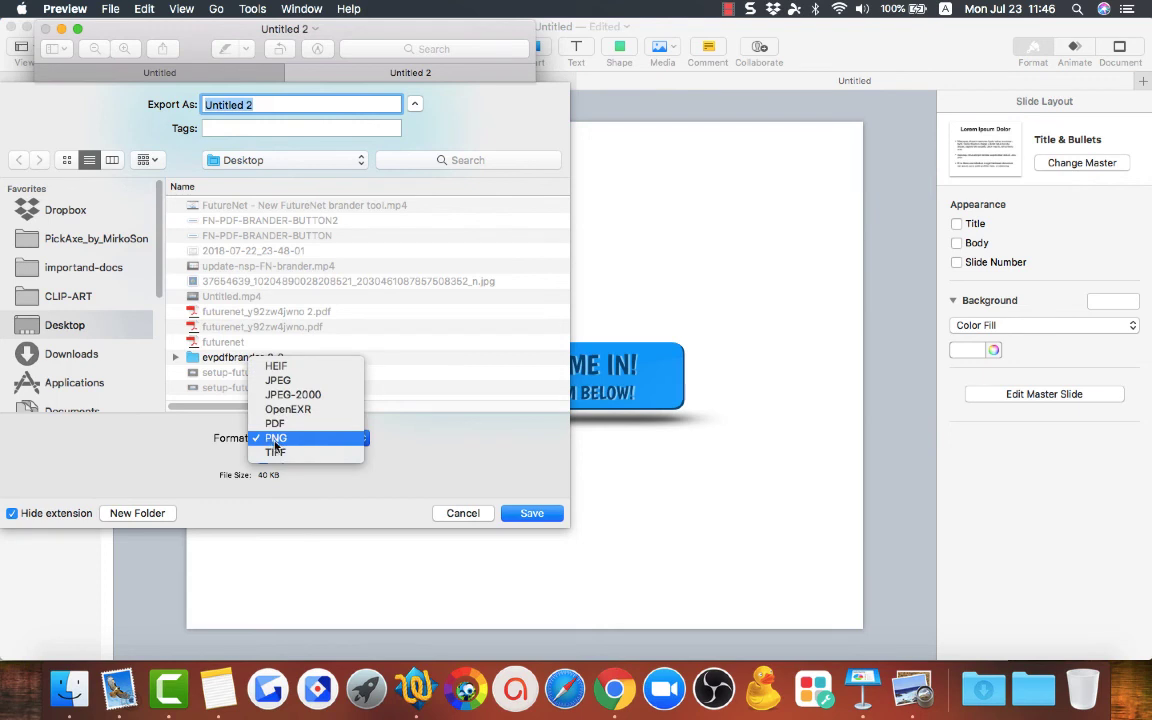
{"action": "left_click", "coordinate": [159, 468]}
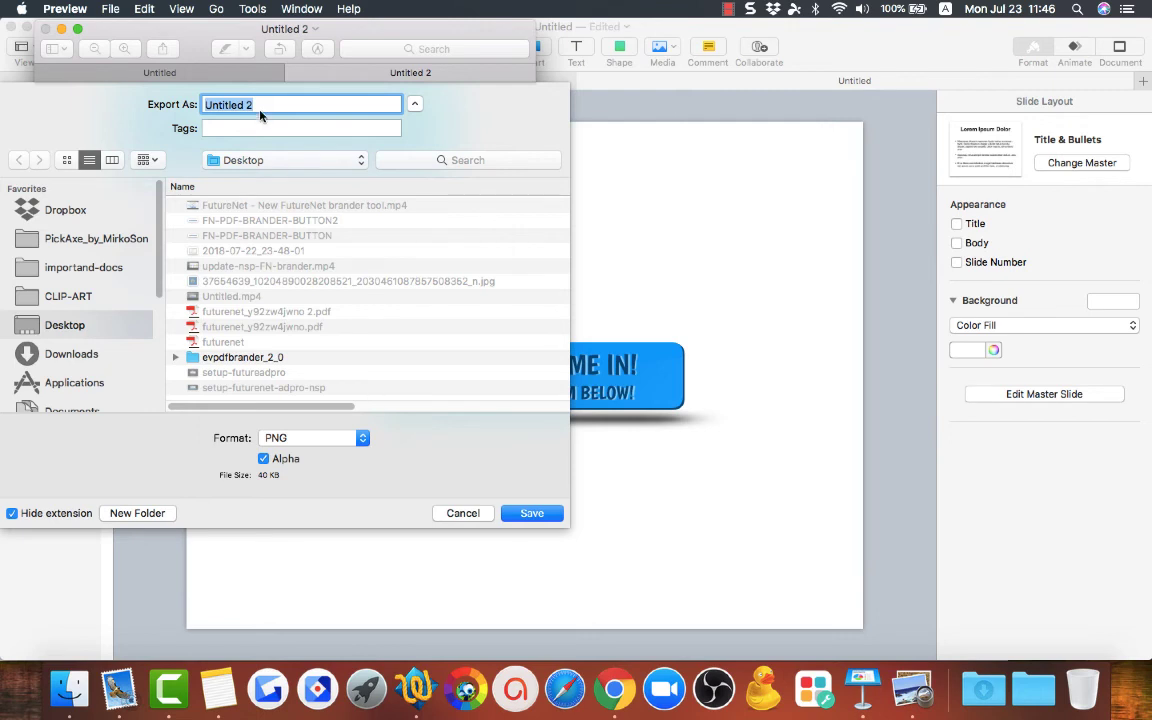
{"action": "type", "text": "button1"}
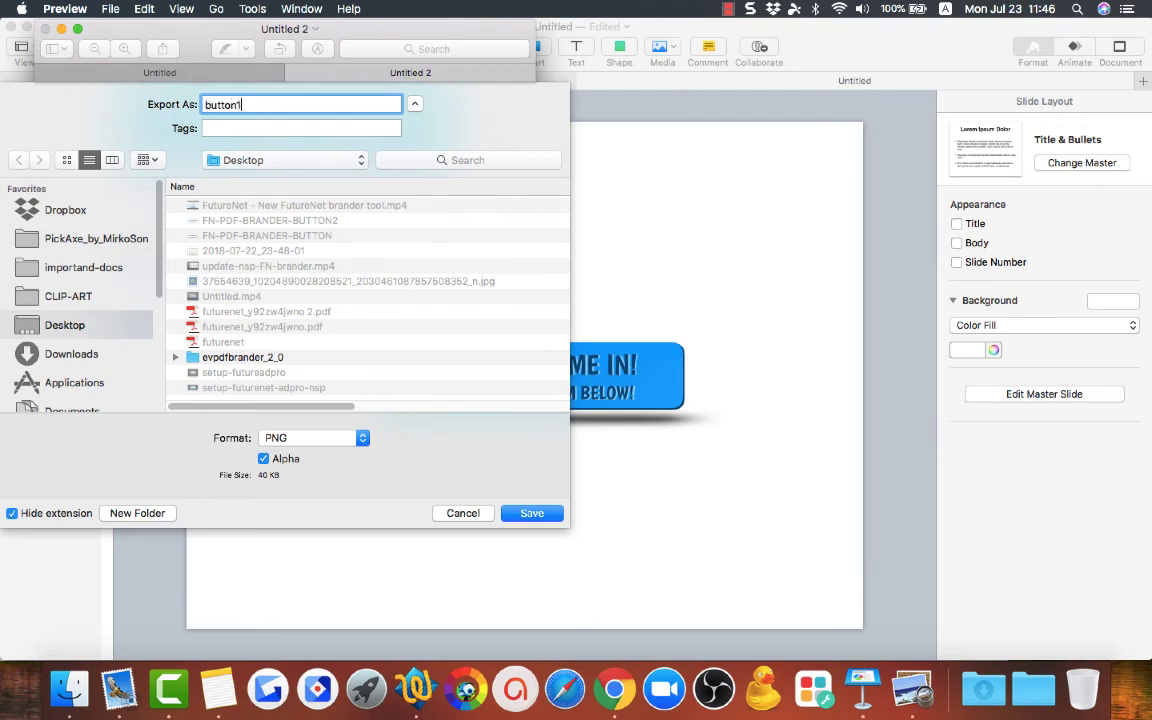
{"action": "left_click", "coordinate": [510, 516]}
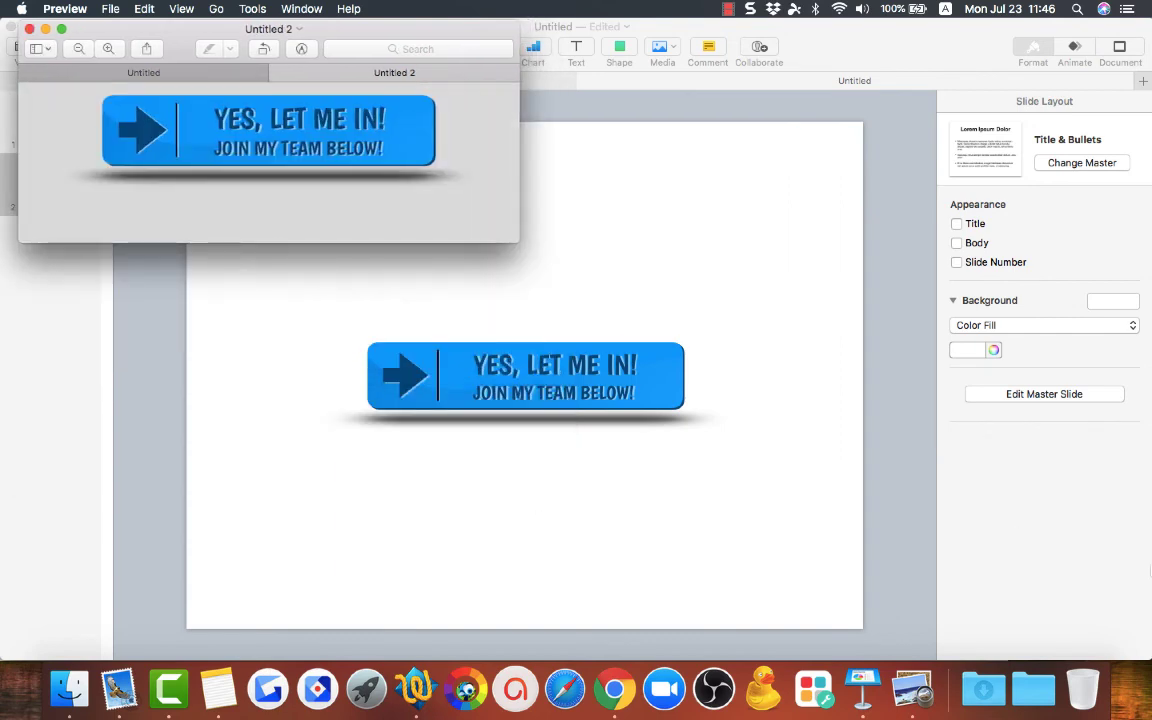
Narrow the Keynote window to uncover the desktop files, open the exported button1 image to check it, and return to Keynote
{"action": "left_click", "coordinate": [1149, 559]}
{"action": "left_click_drag", "start_coordinate": [1149, 559], "coordinate": [1019, 560]}
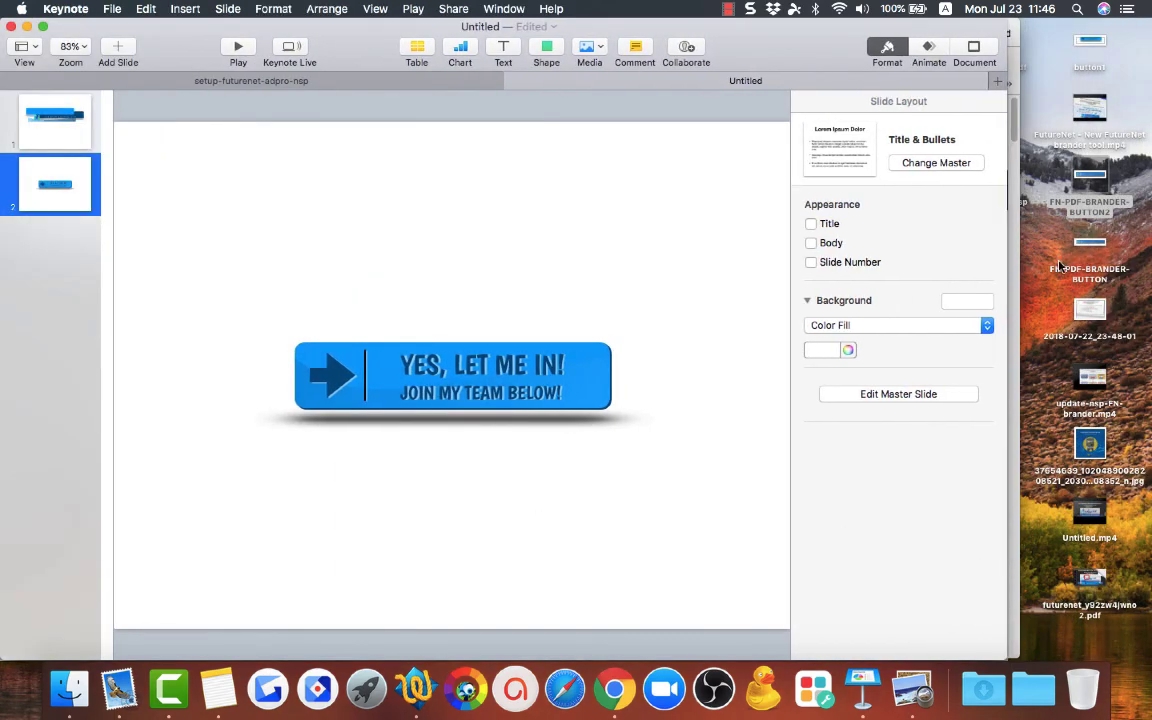
{"action": "double_click", "coordinate": [1103, 38]}
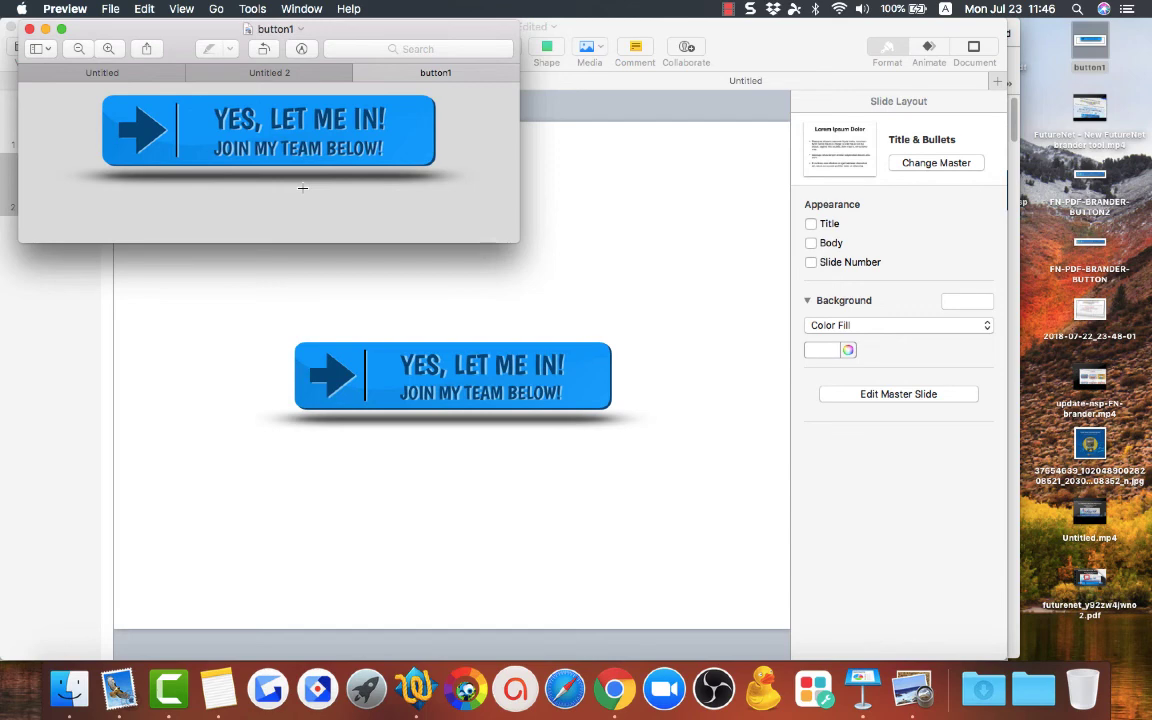
{"action": "left_click", "coordinate": [212, 356]}
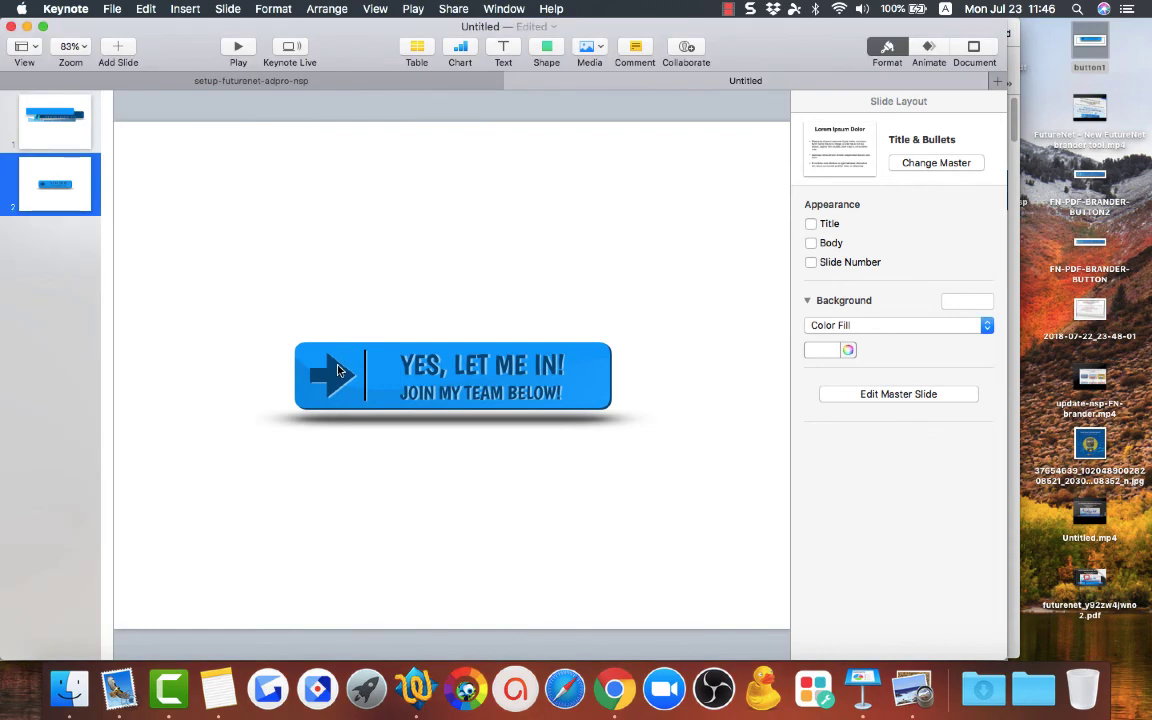
Recolour slide 2's button by filling the base rectangle with medium green and the arrow with dark green
{"action": "left_click", "coordinate": [365, 354]}
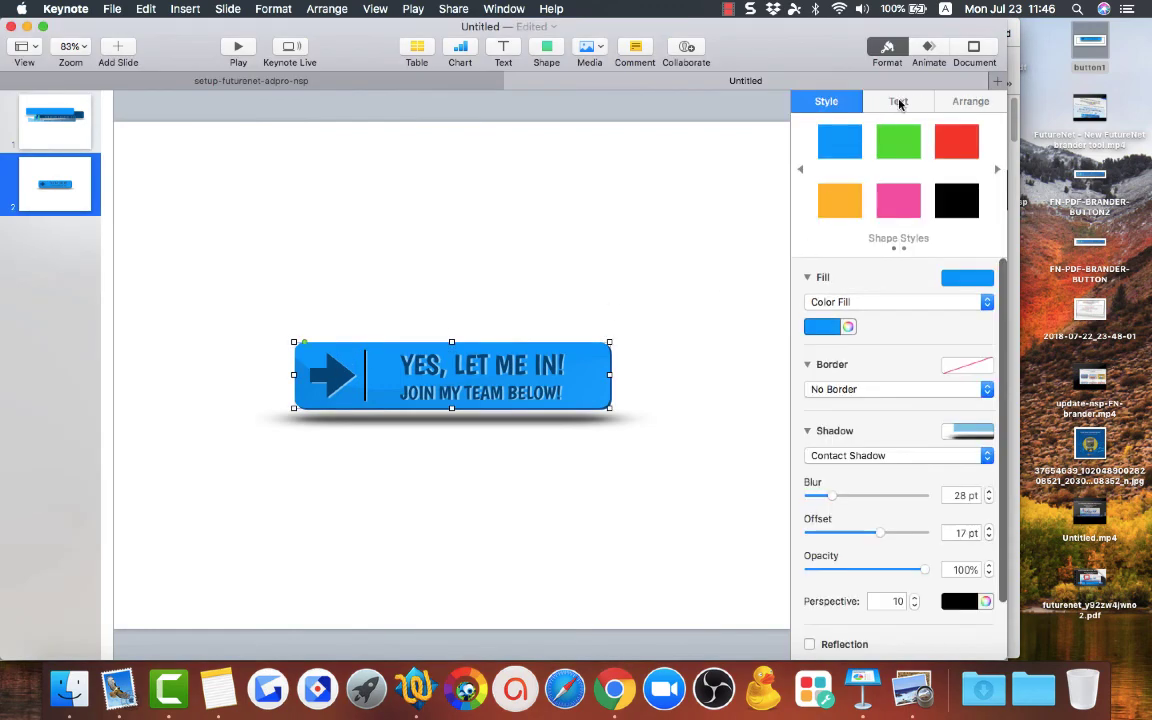
{"action": "left_click", "coordinate": [820, 326]}
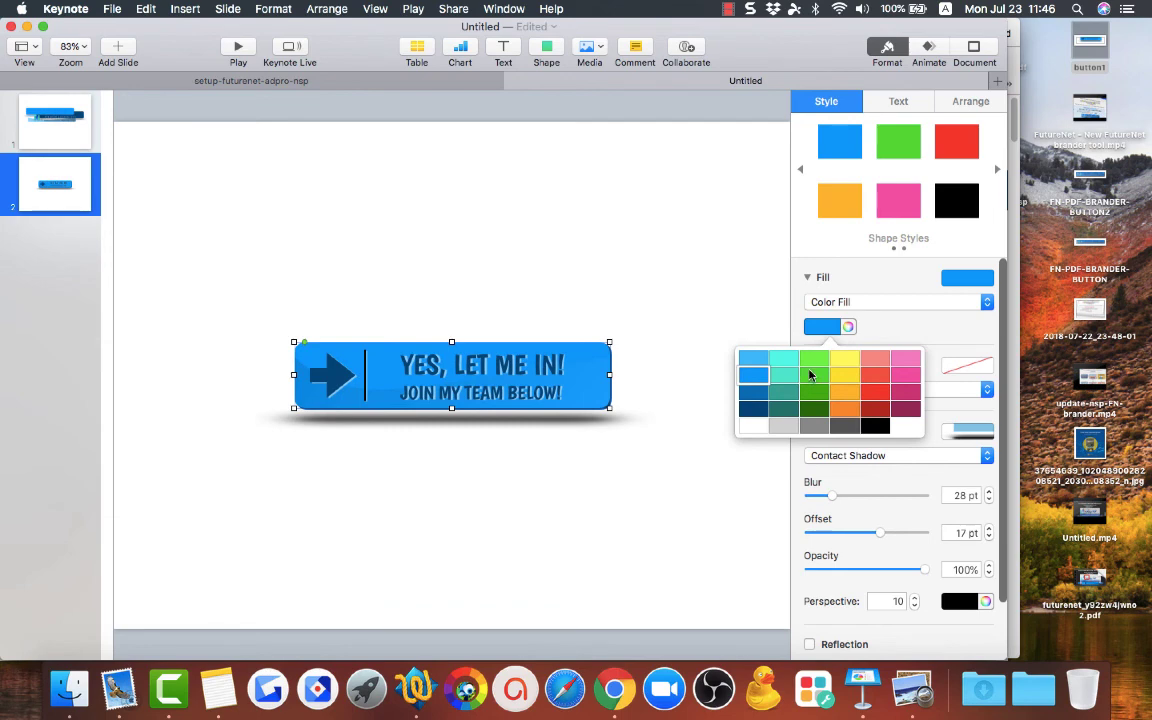
{"action": "left_click", "coordinate": [813, 391]}
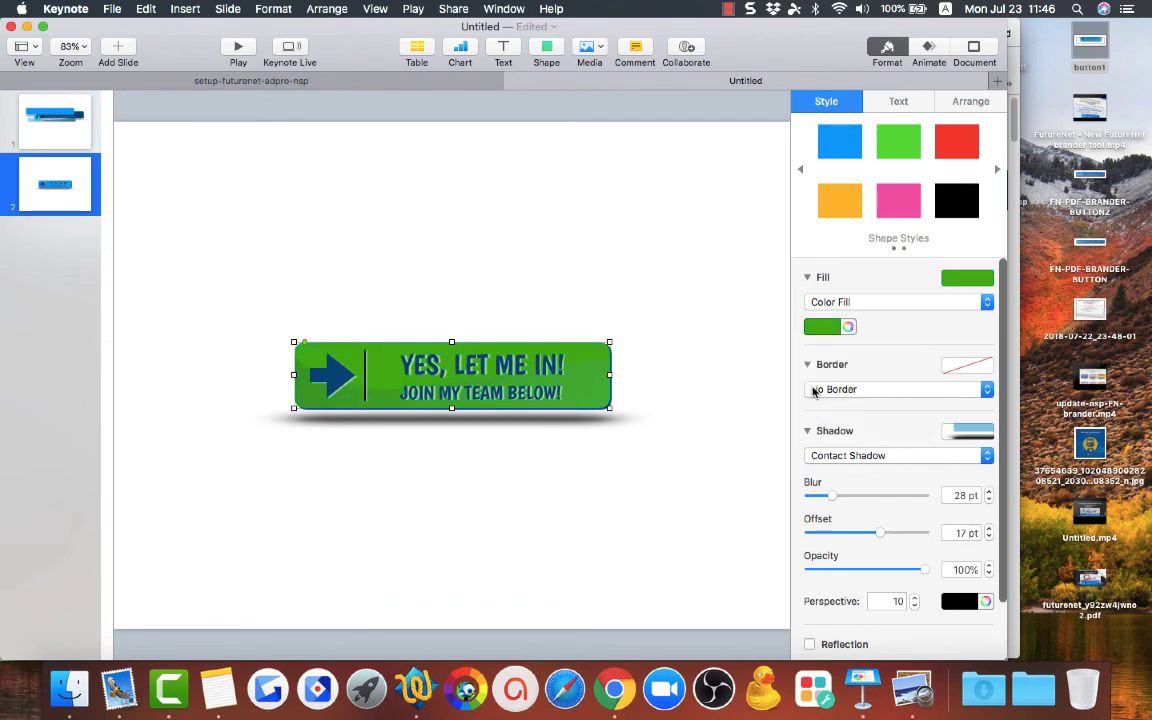
{"action": "left_click", "coordinate": [338, 375]}
{"action": "left_click", "coordinate": [832, 326]}
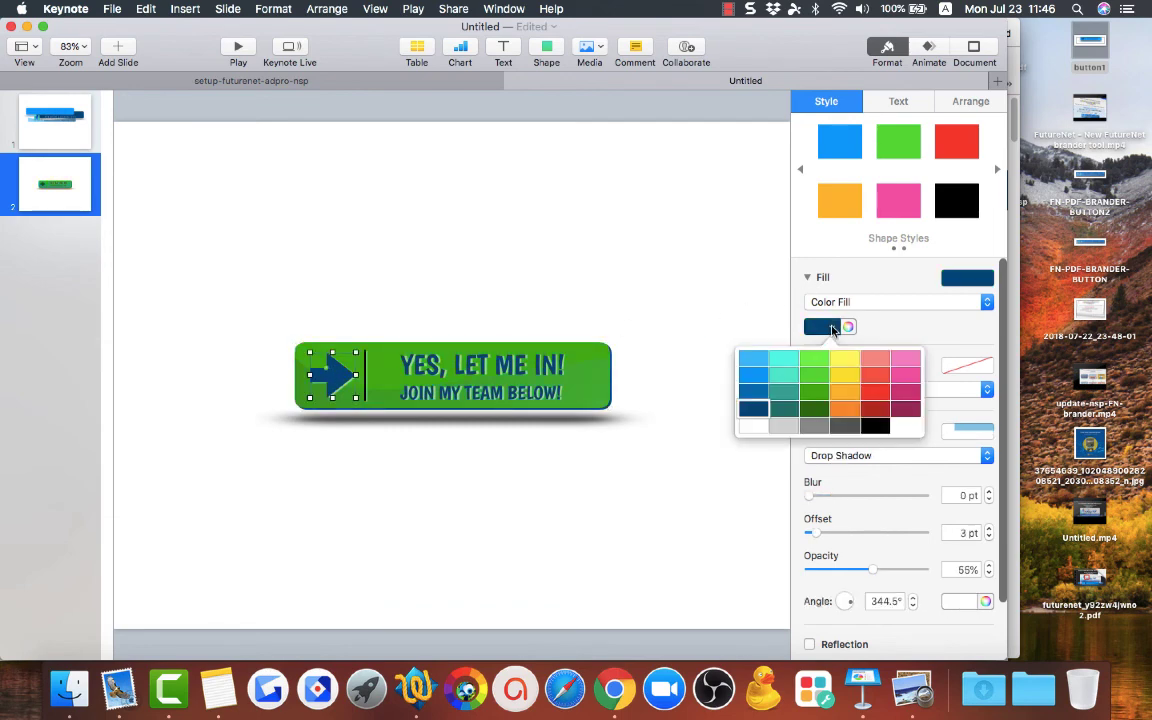
{"action": "left_click", "coordinate": [815, 408]}
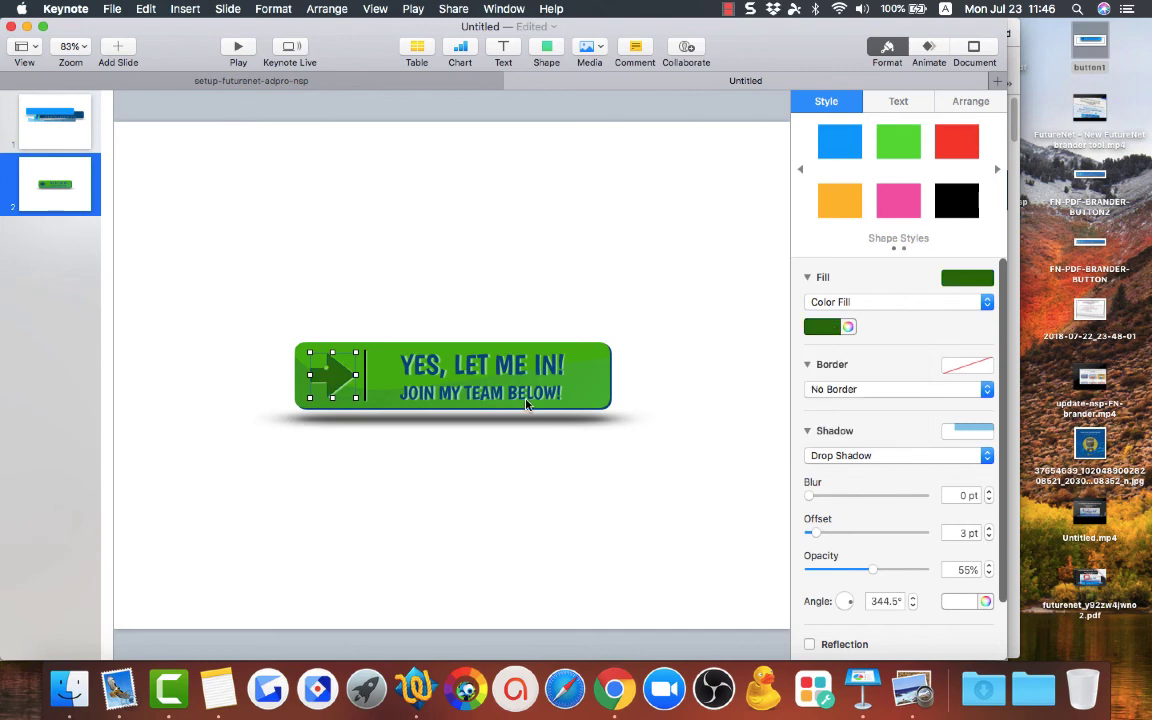
Give the gloss overlay a light-green to dark-green gradient at an angle of 205.6° and set its opacity to 60%
{"action": "left_click", "coordinate": [584, 402]}
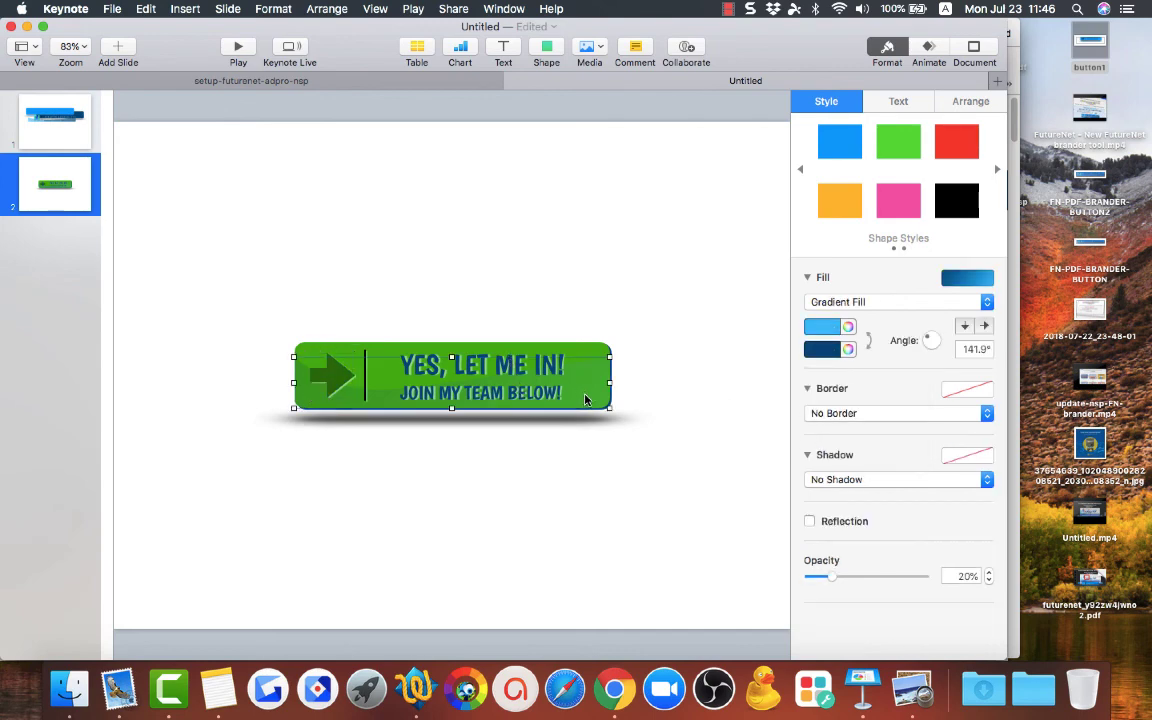
{"action": "left_click", "coordinate": [834, 328]}
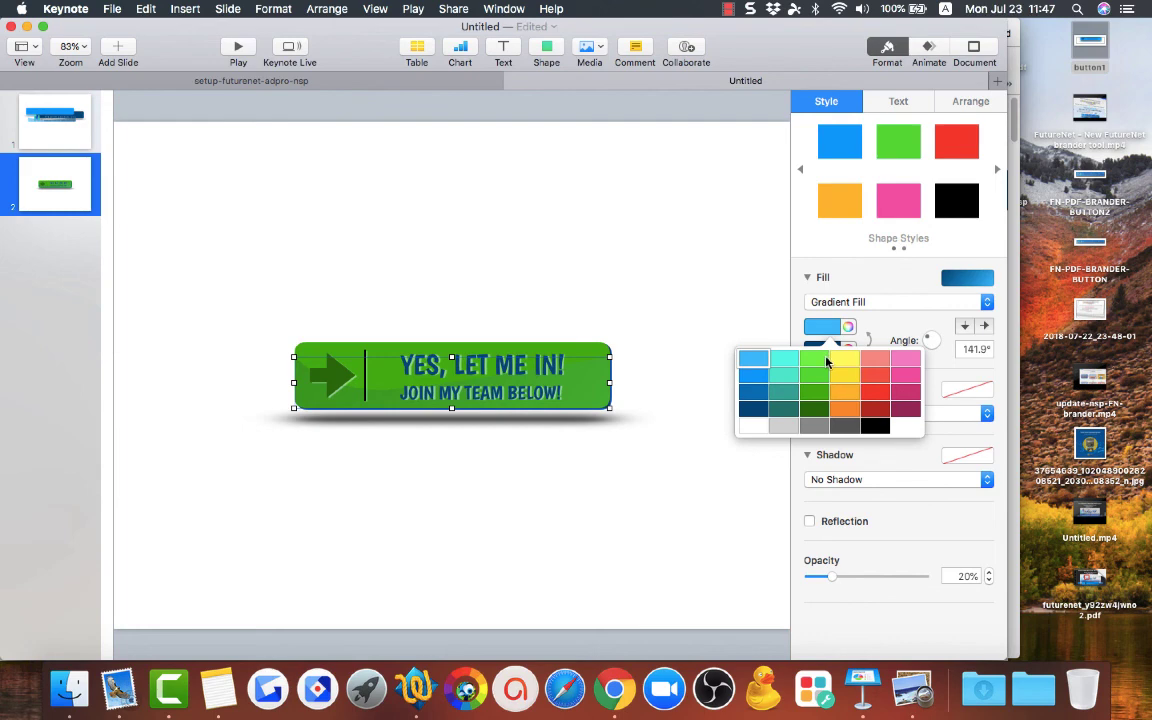
{"action": "left_click", "coordinate": [822, 359]}
{"action": "left_click", "coordinate": [829, 357]}
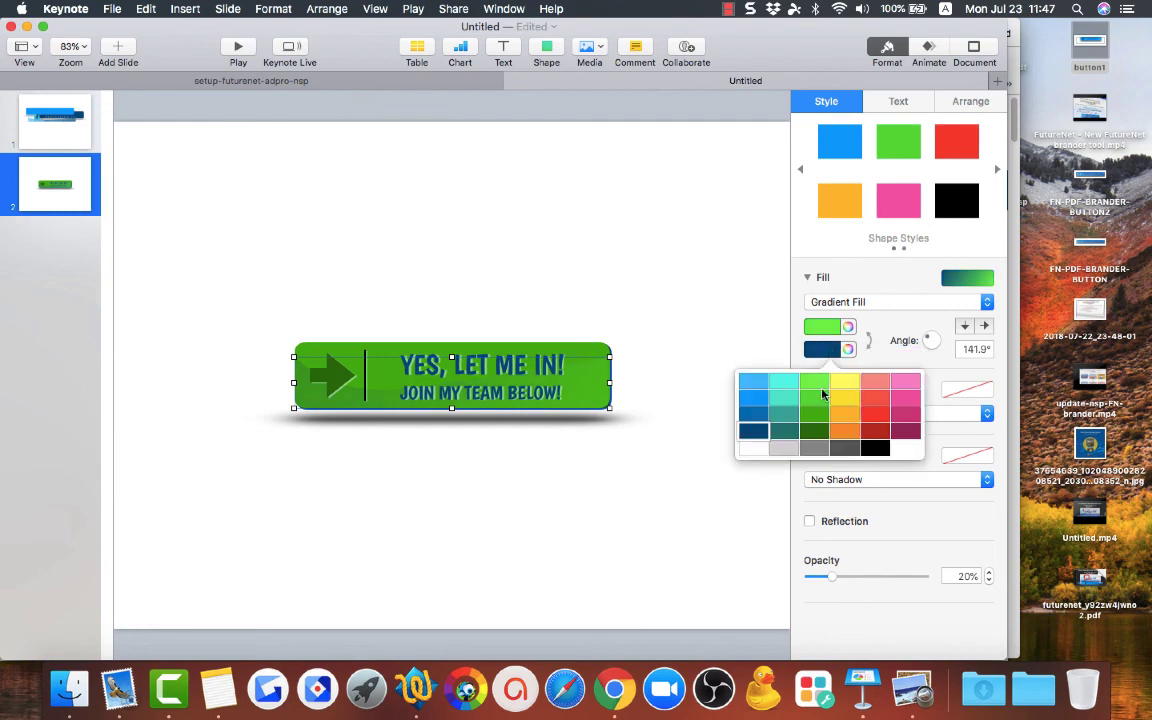
{"action": "left_click", "coordinate": [815, 437]}
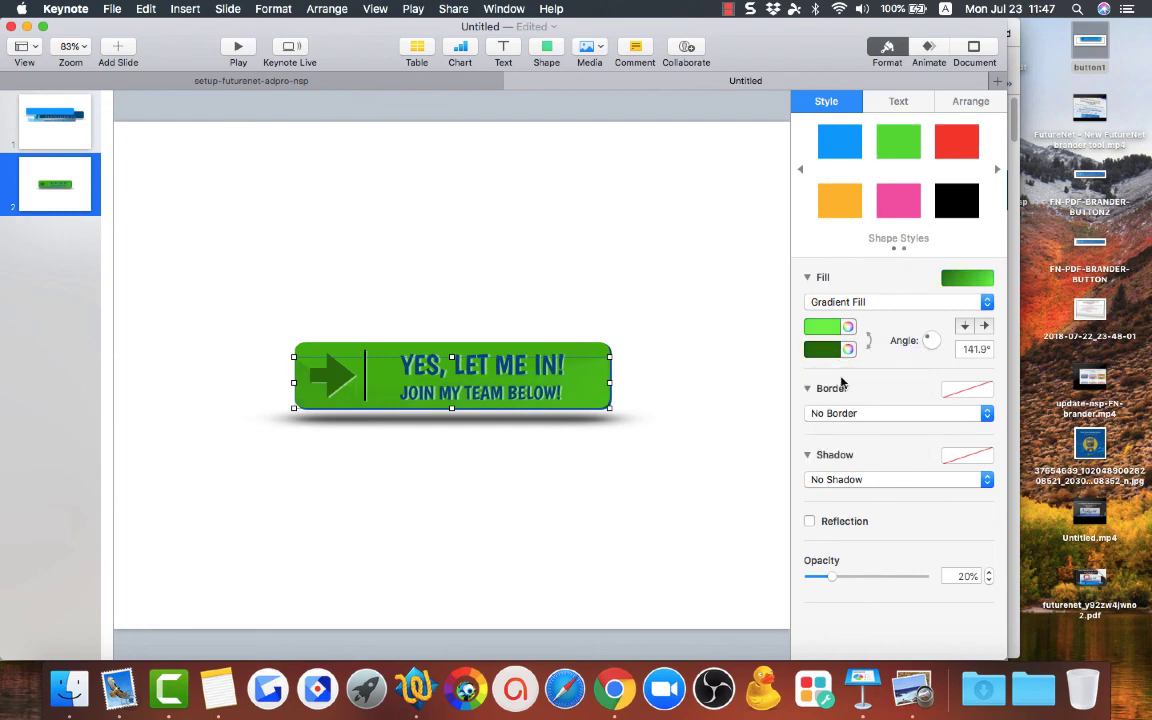
{"action": "left_click_drag", "start_coordinate": [929, 341], "coordinate": [905, 357]}
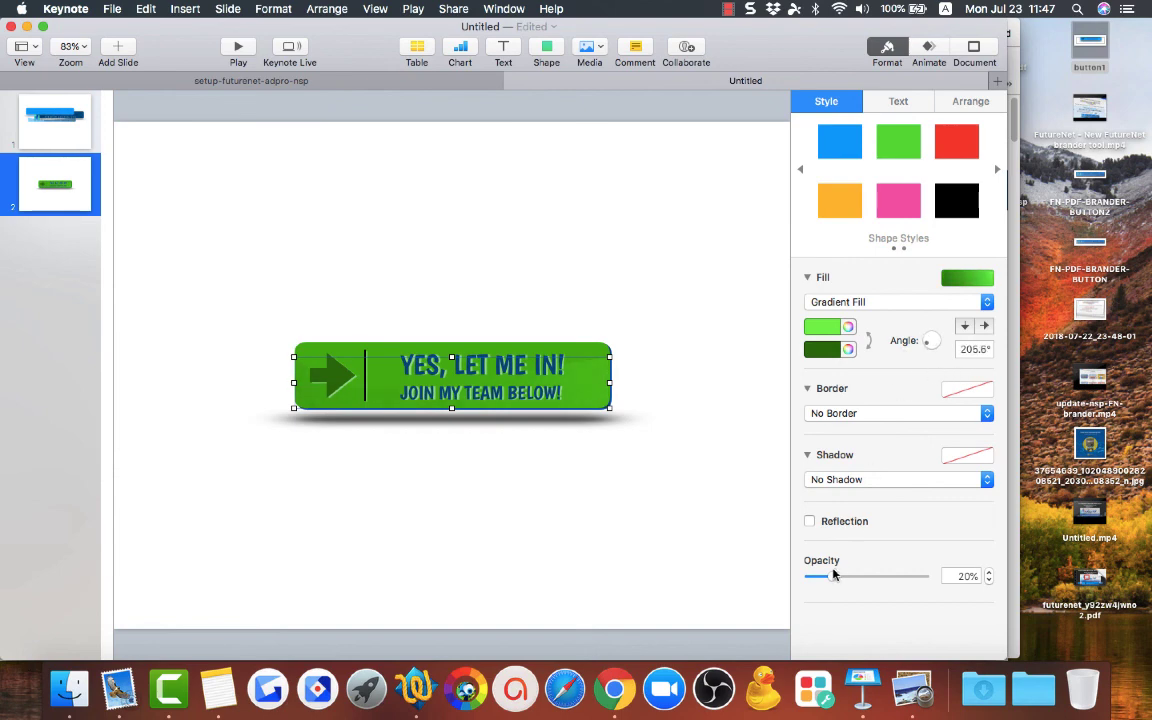
{"action": "left_click_drag", "start_coordinate": [833, 576], "coordinate": [873, 577]}
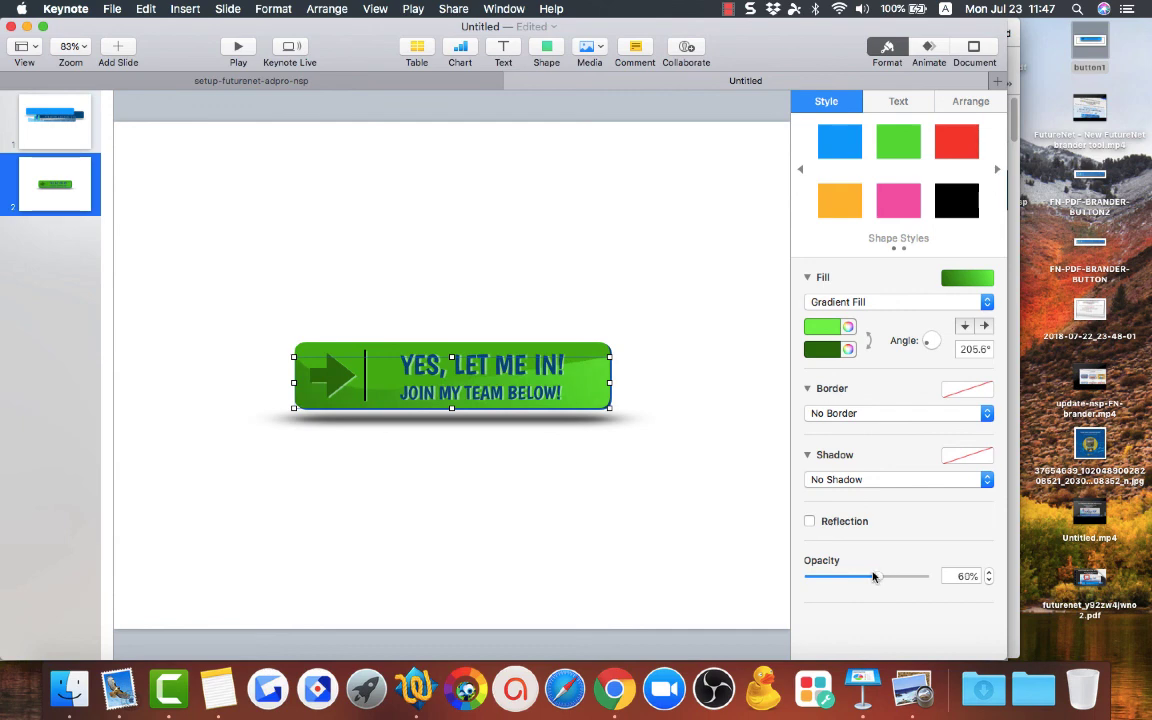
Change the colour of both text lines on the button to black
{"action": "double_click", "coordinate": [507, 364]}
{"action": "key", "text": "super+a"}
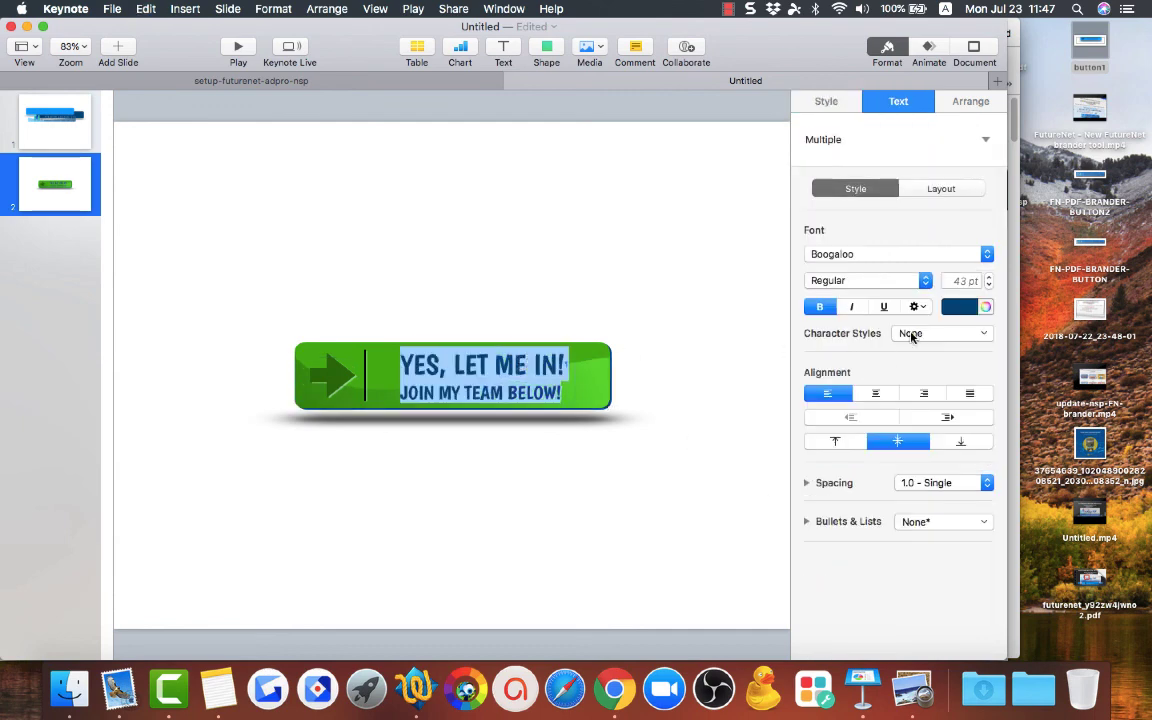
{"action": "left_click", "coordinate": [958, 306]}
{"action": "left_click", "coordinate": [928, 402]}
{"action": "left_click", "coordinate": [715, 455]}
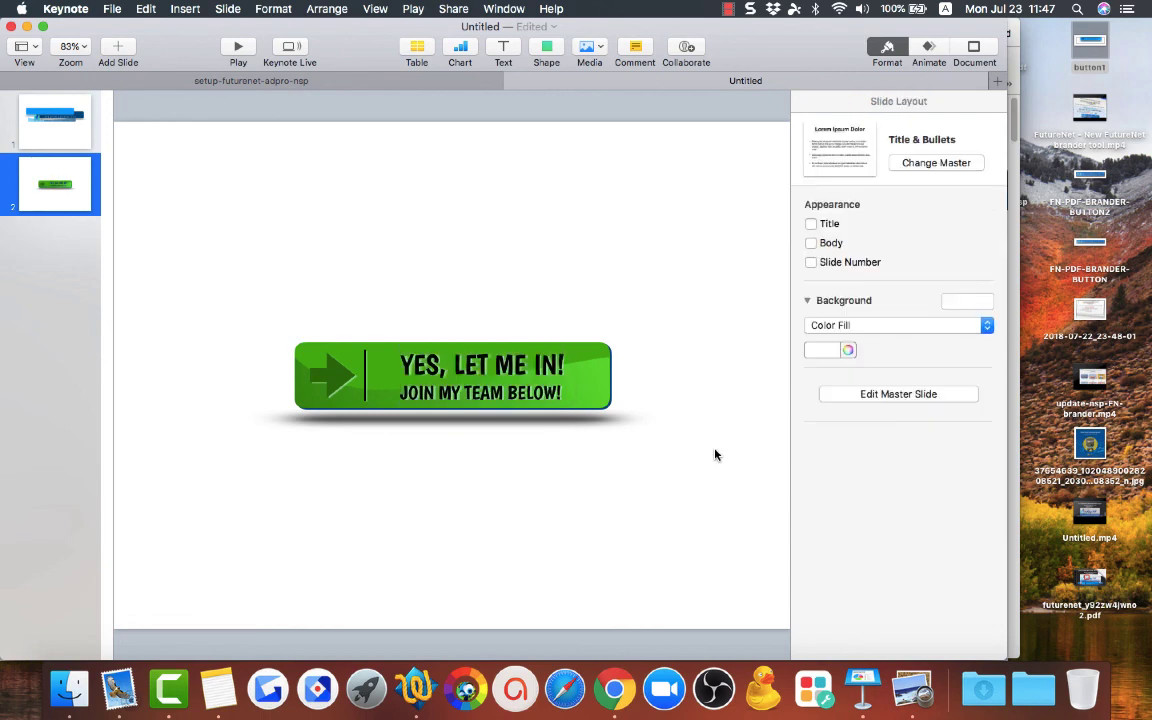